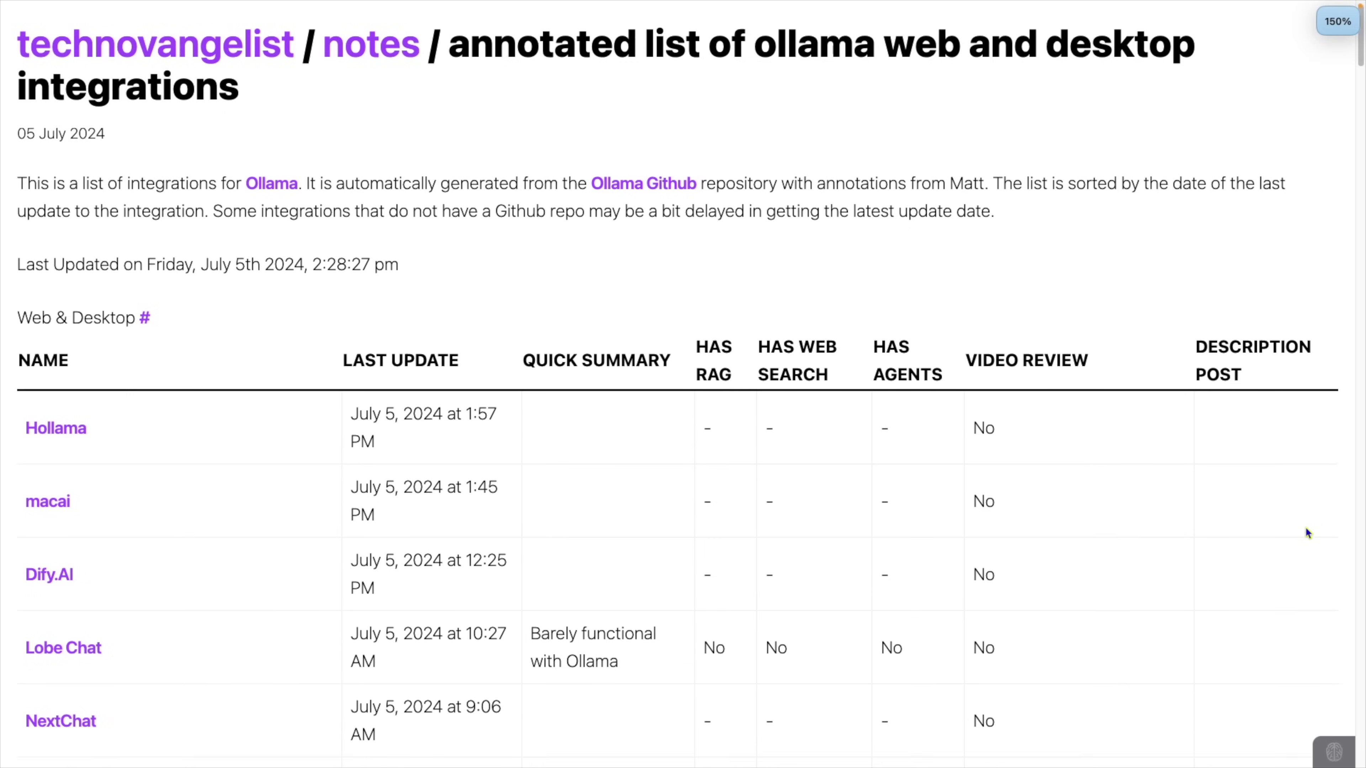
Look through the annotated list of Ollama web and desktop integrations, including their update dates, summaries and feature columns.
scroll(1306, 528, "down", 5)
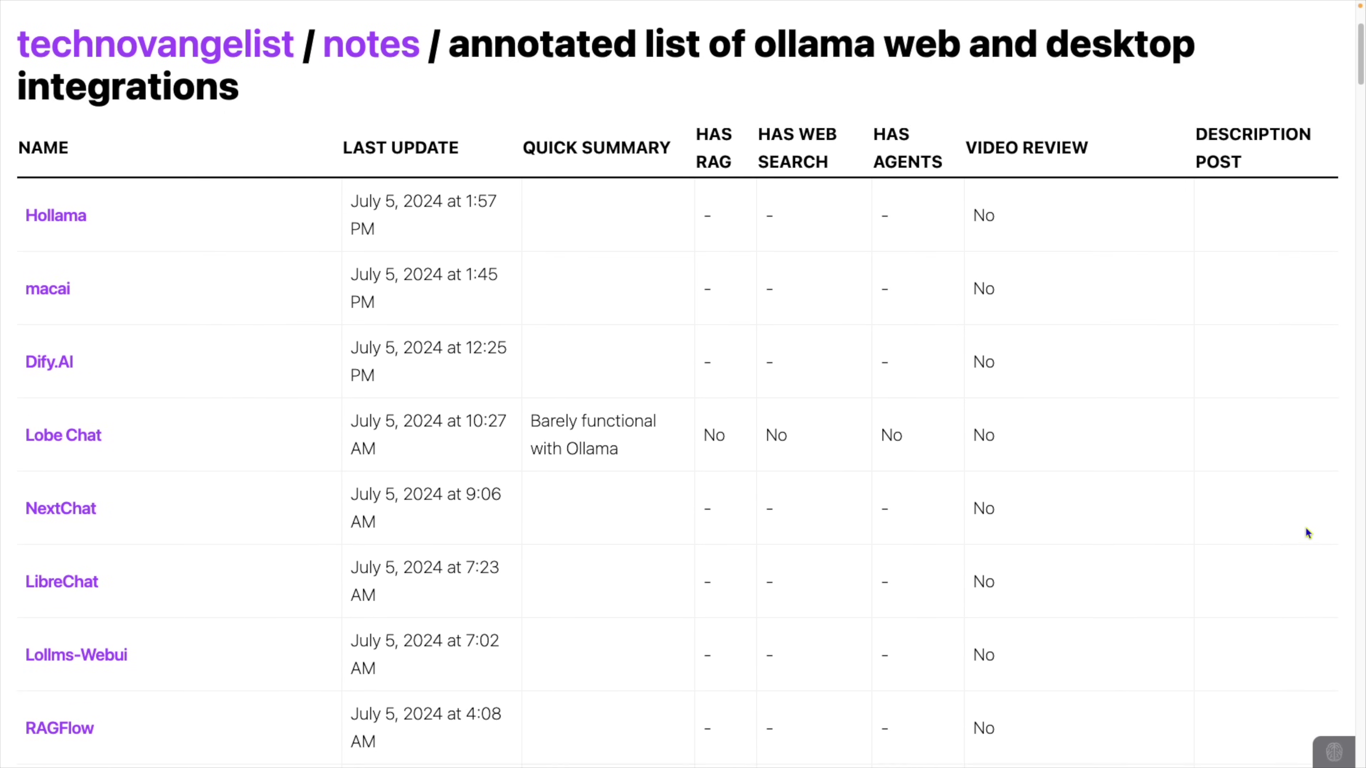
scroll(1308, 532, "down", 2)
scroll(1307, 532, "down", 5)
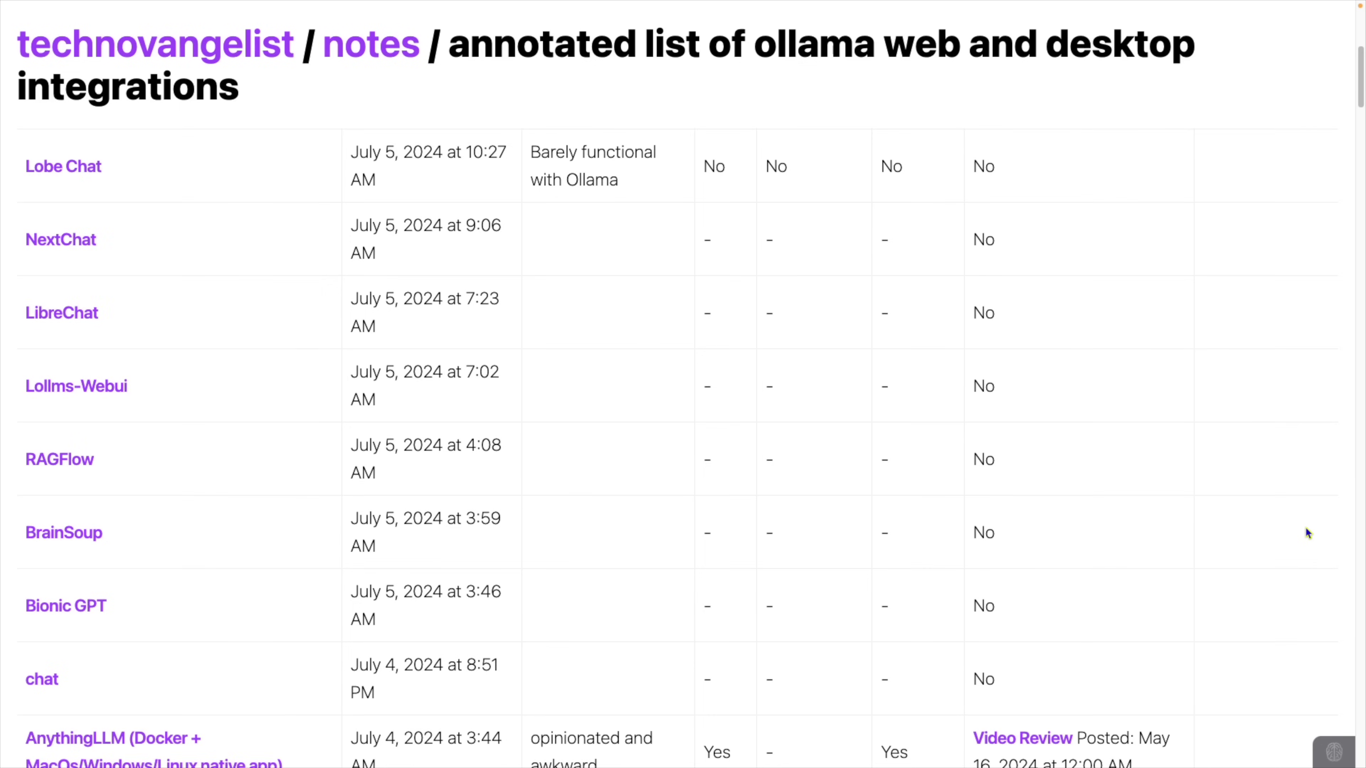
scroll(1307, 532, "down", 4)
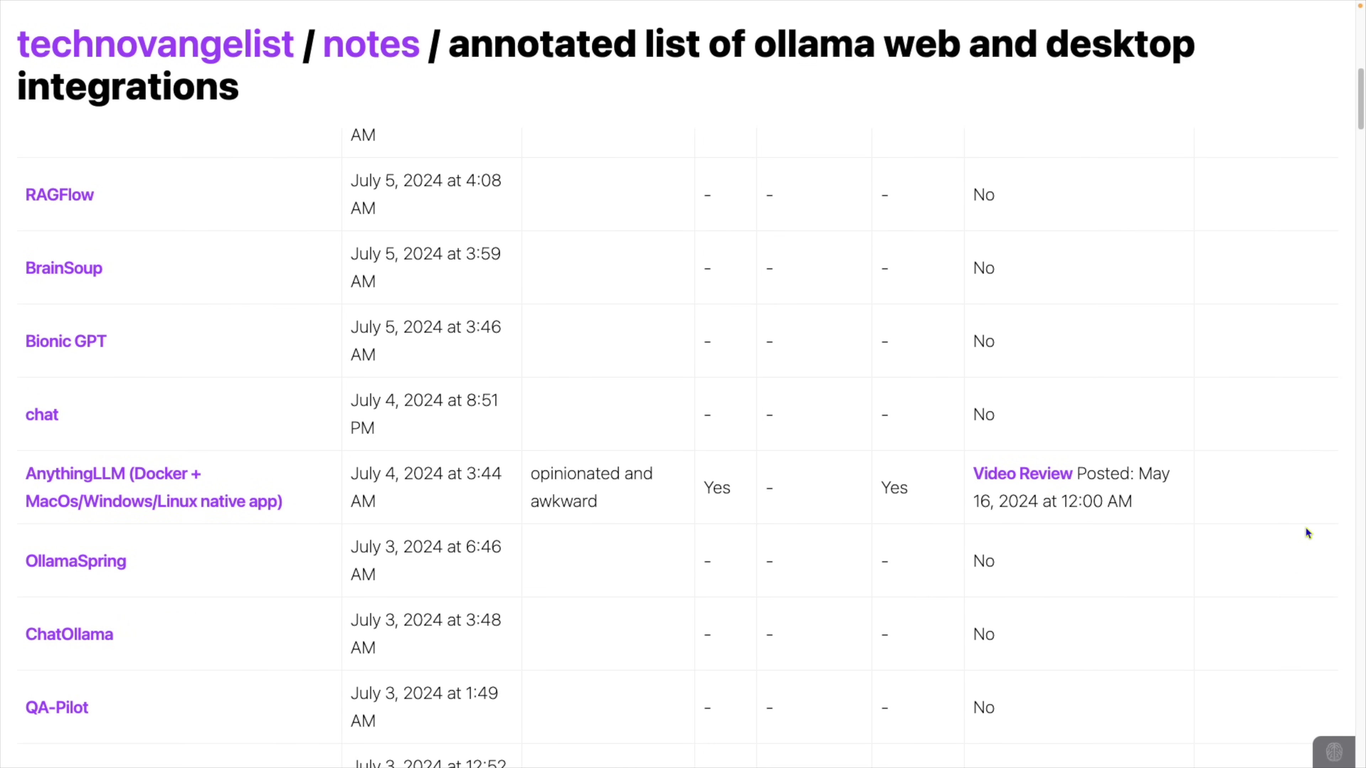
scroll(1306, 529, "down", 6)
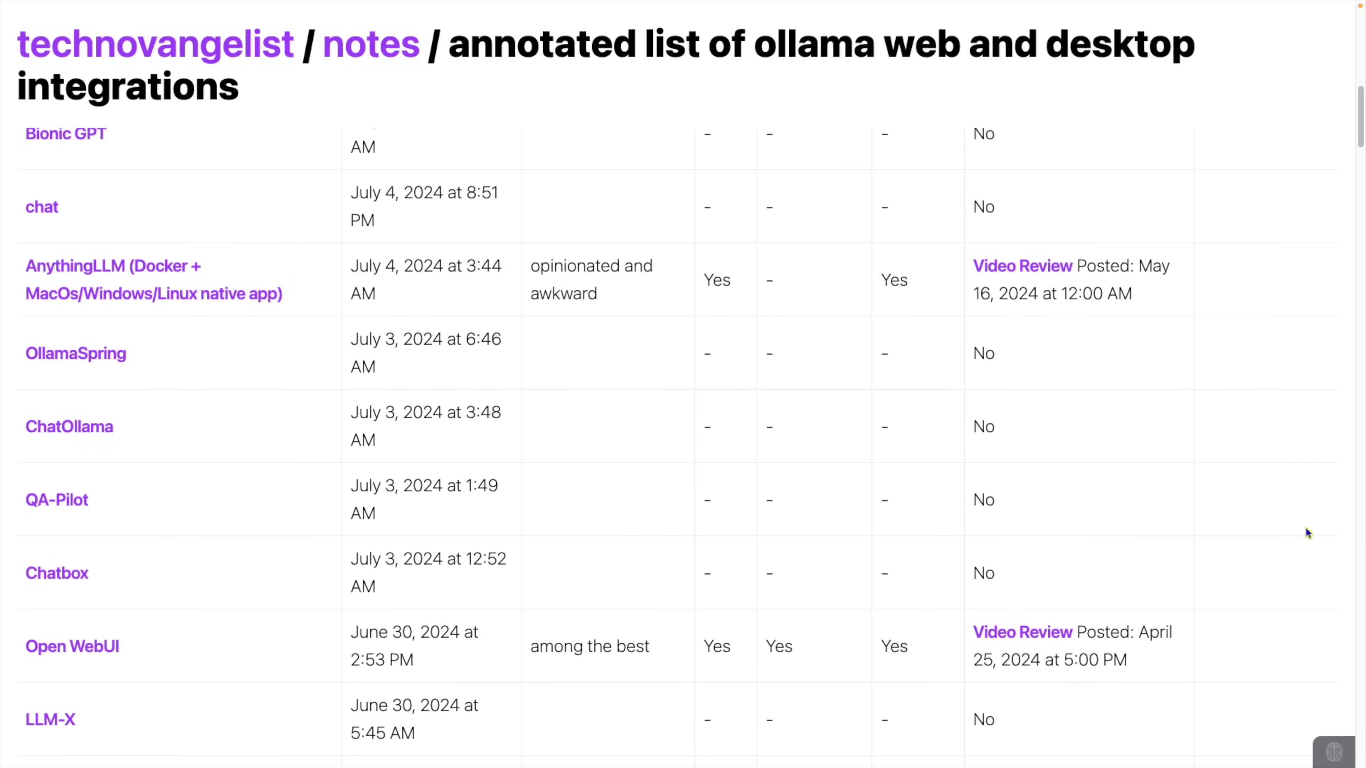
scroll(1308, 533, "down", 5)
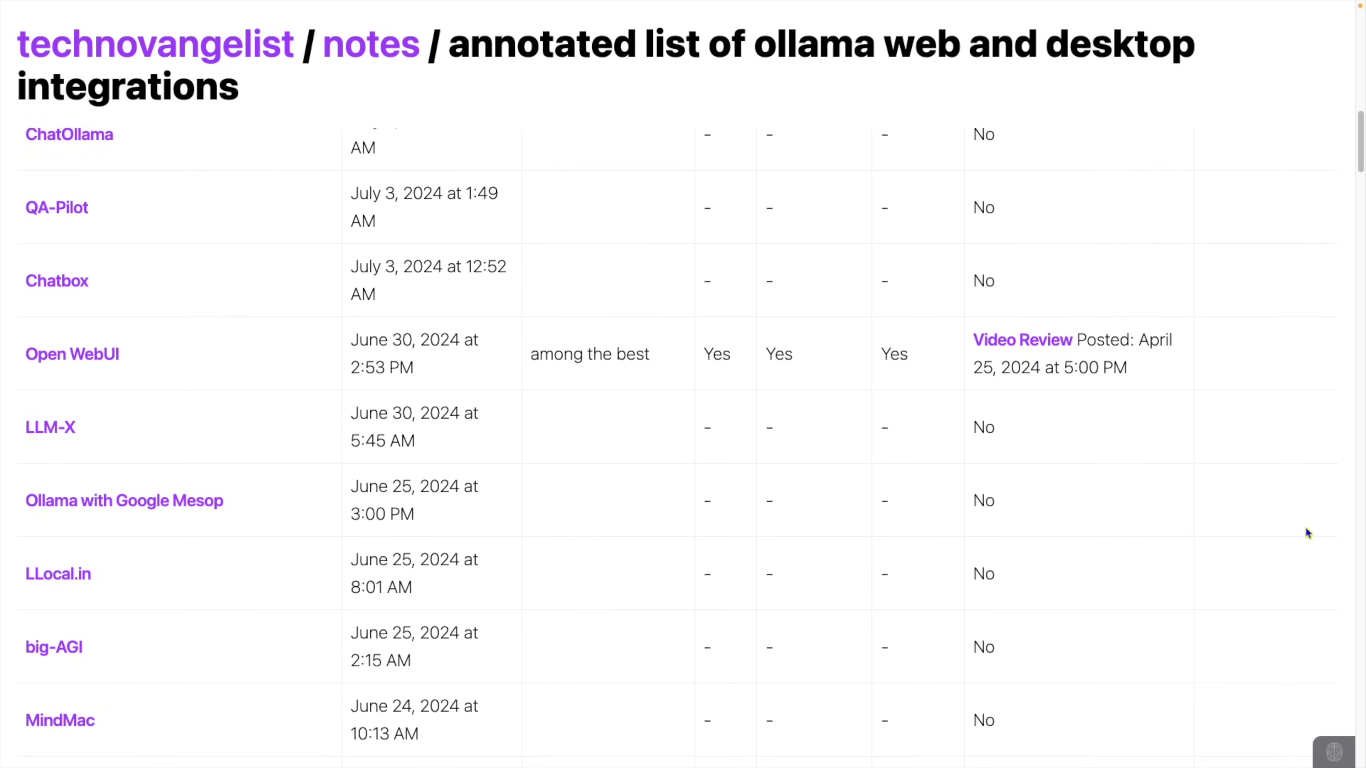
scroll(1307, 533, "down", 5)
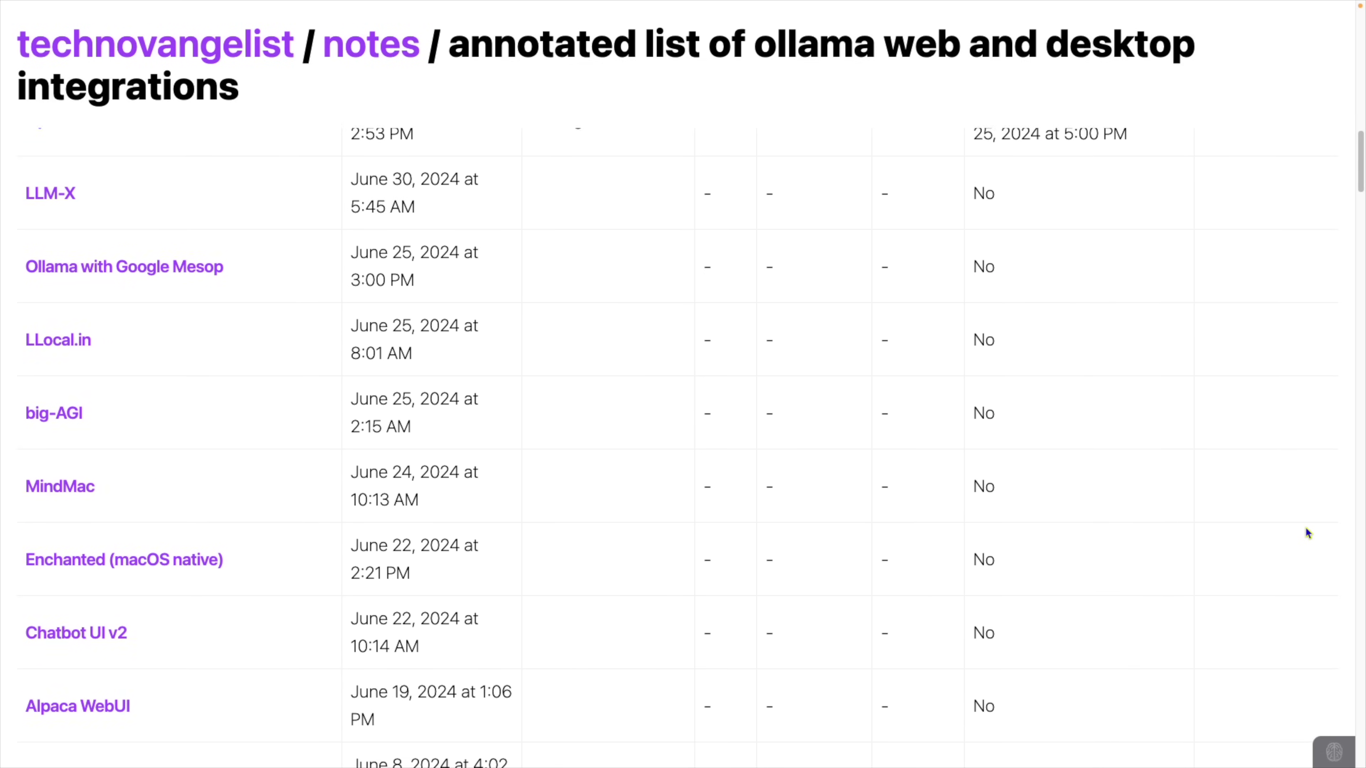
scroll(1306, 529, "down", 5)
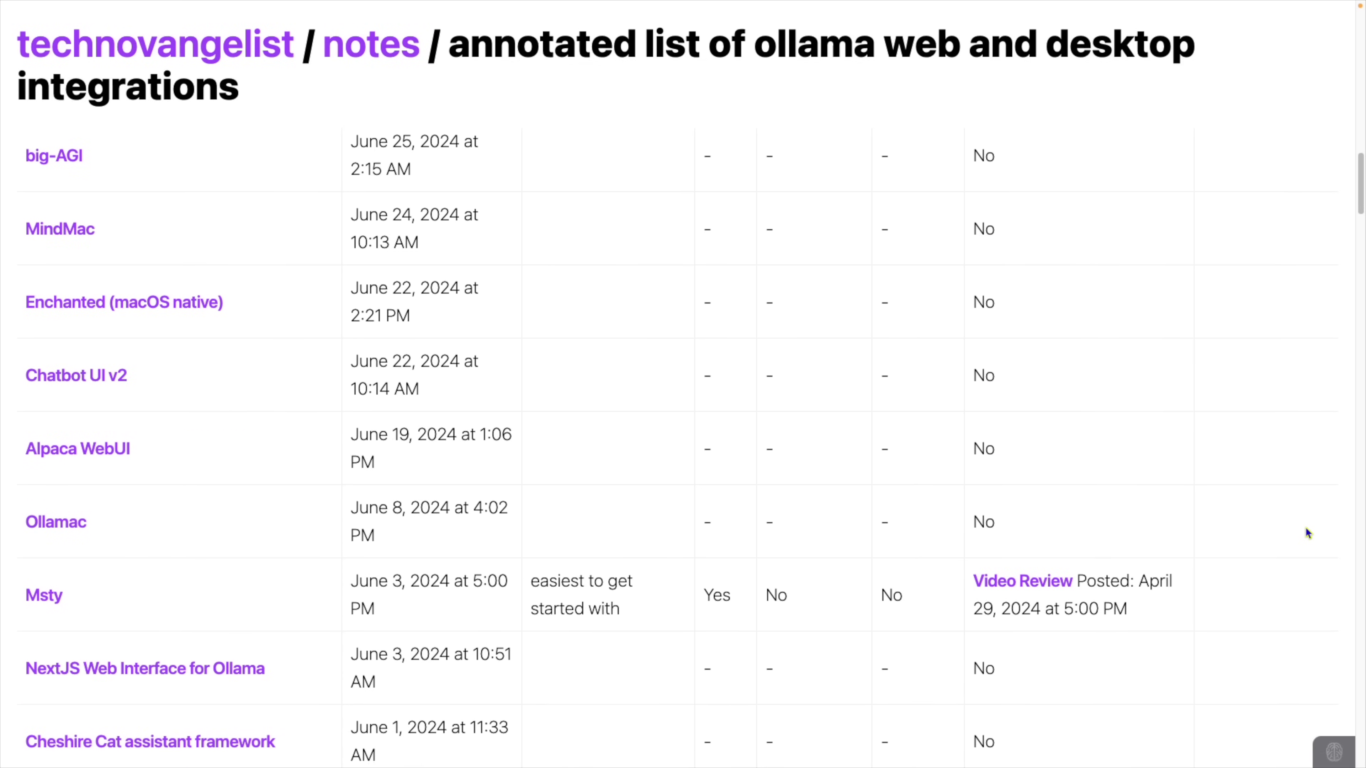
scroll(1308, 533, "down", 5)
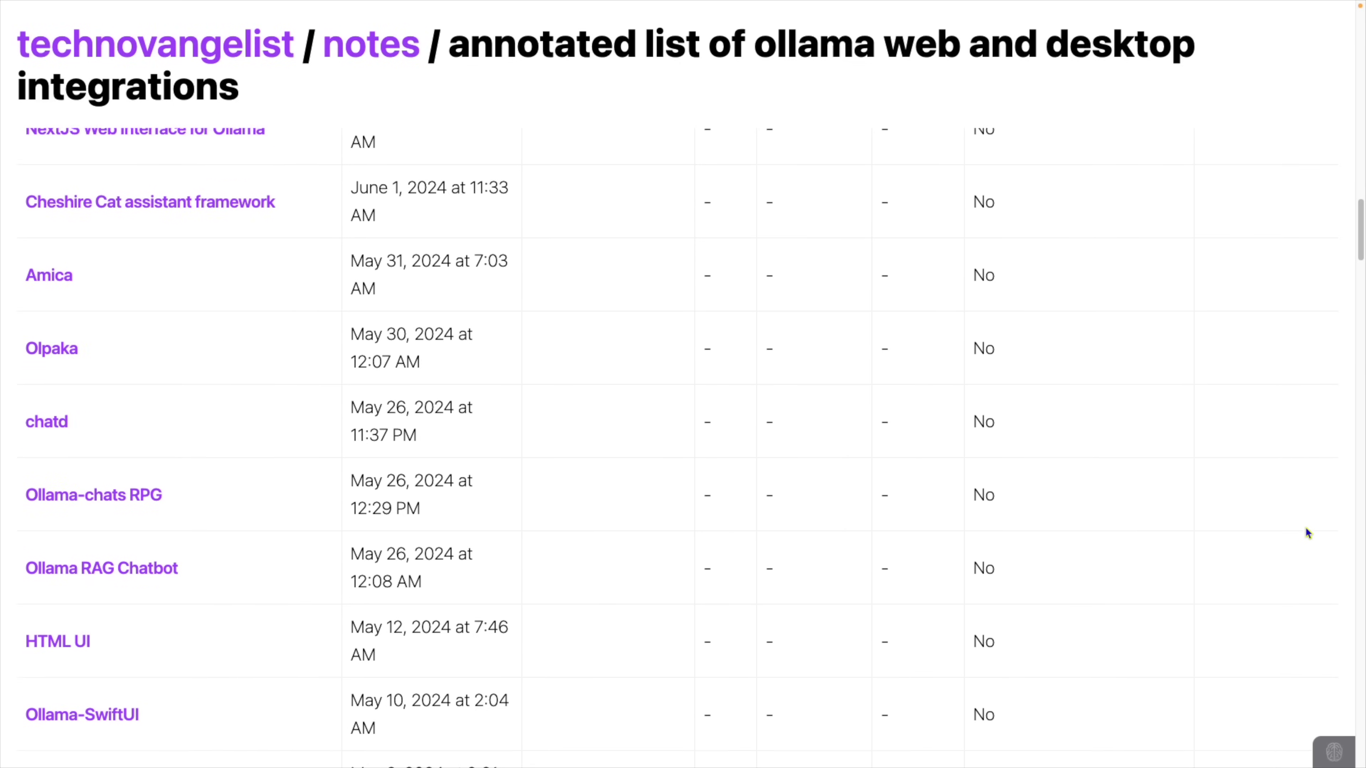
scroll(1307, 529, "down", 5)
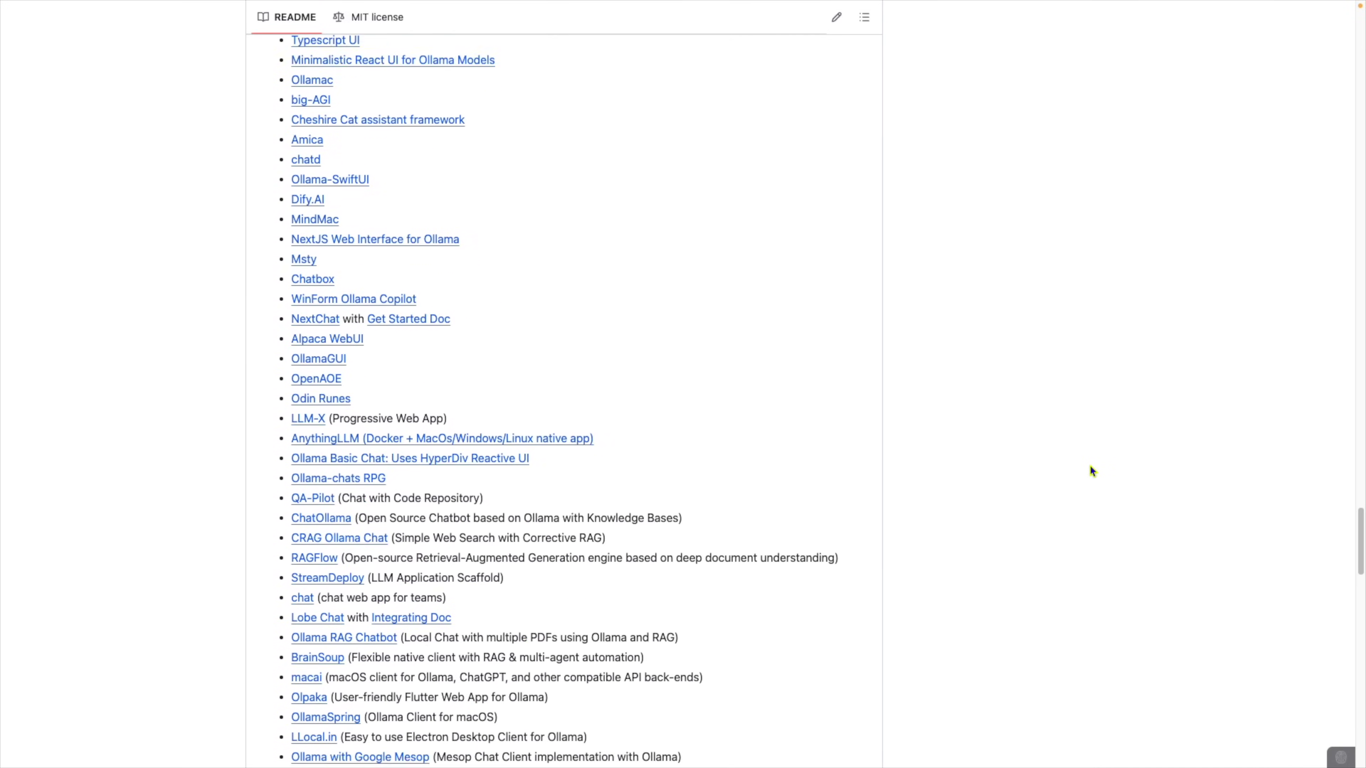
Look through the community integrations in the Ollama README, from web and desktop apps to extensions and plugins.
scroll(1091, 468, "down", 10)
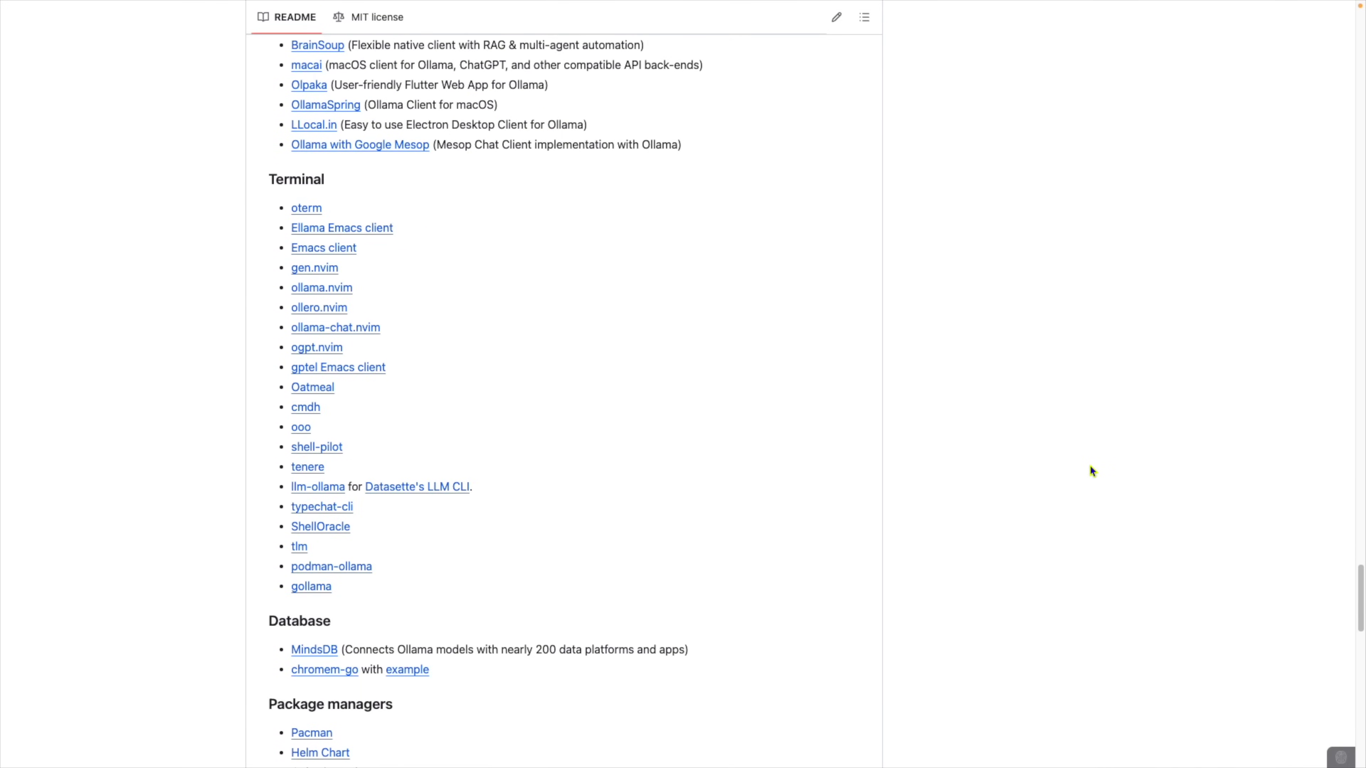
scroll(1092, 470, "down", 10)
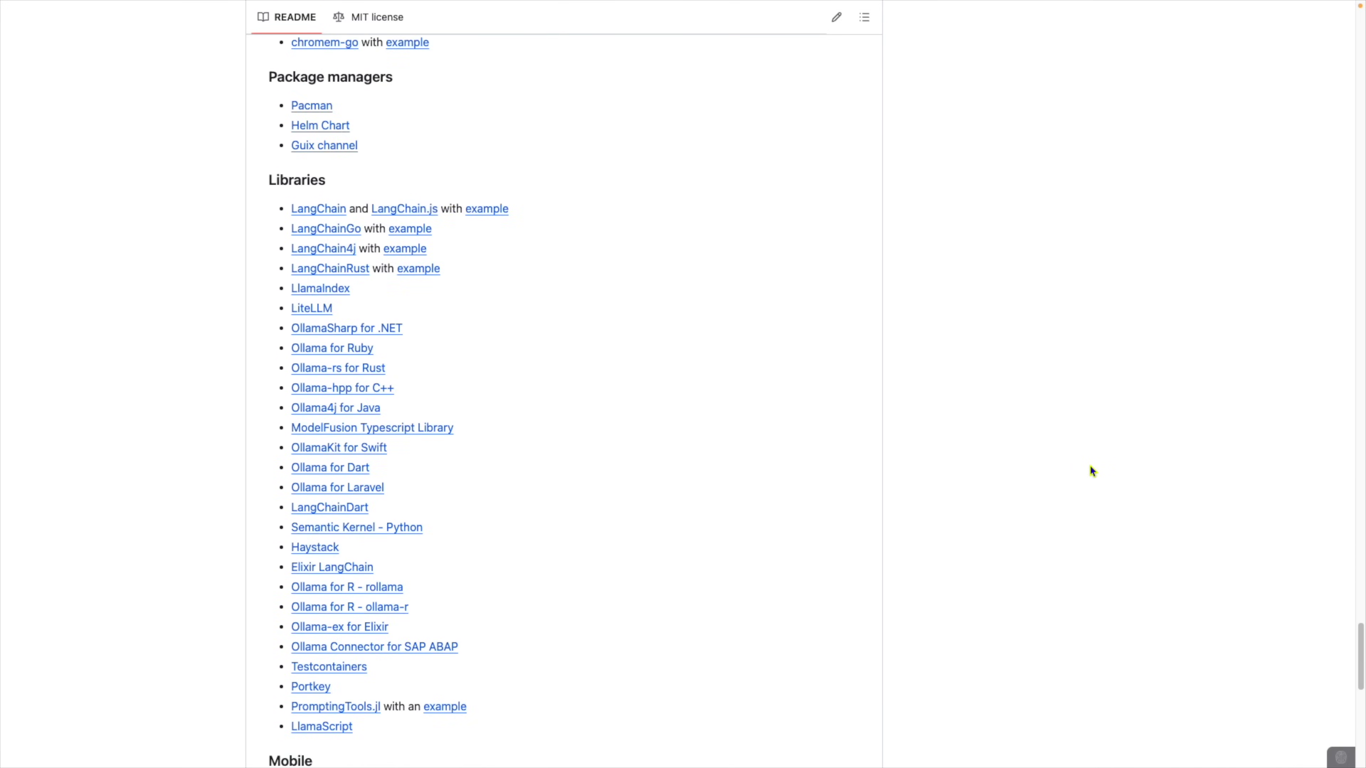
scroll(1092, 470, "down", 10)
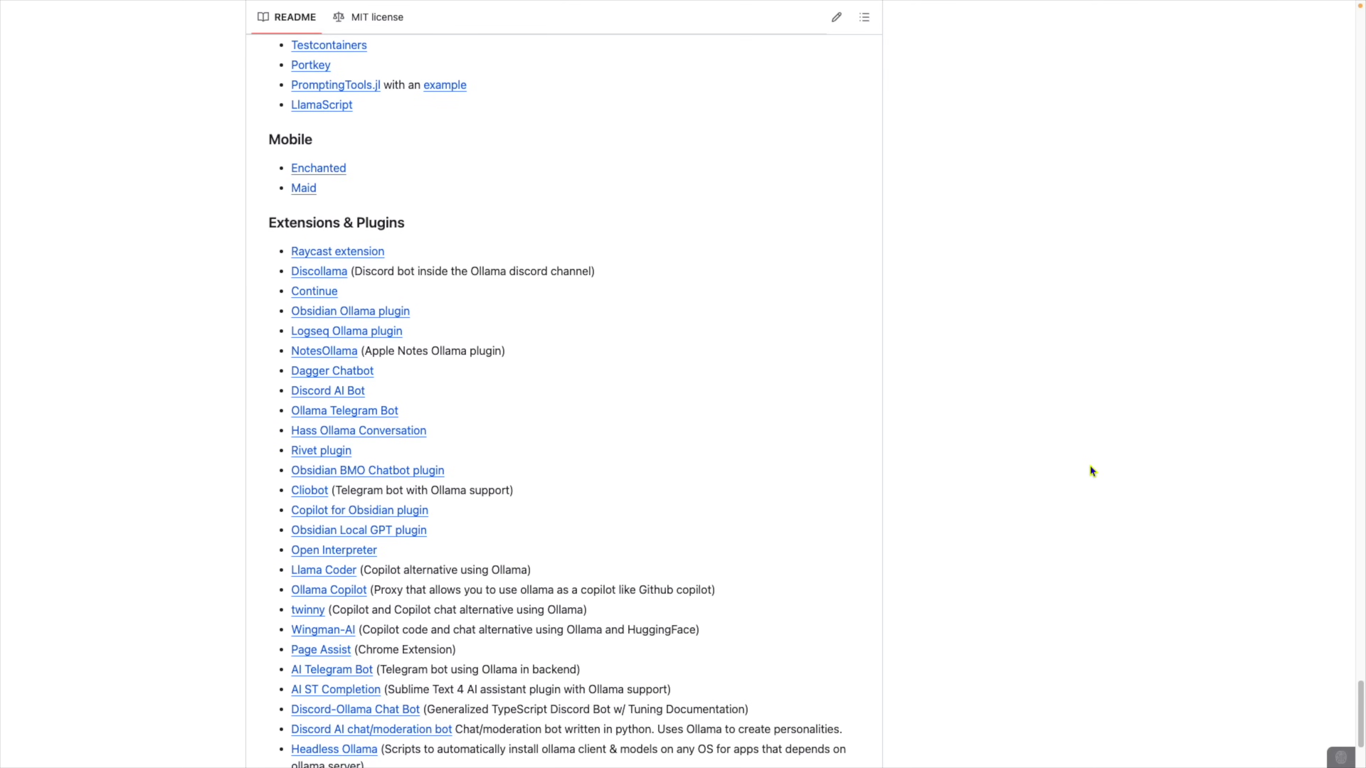
scroll(1092, 470, "down", 3)
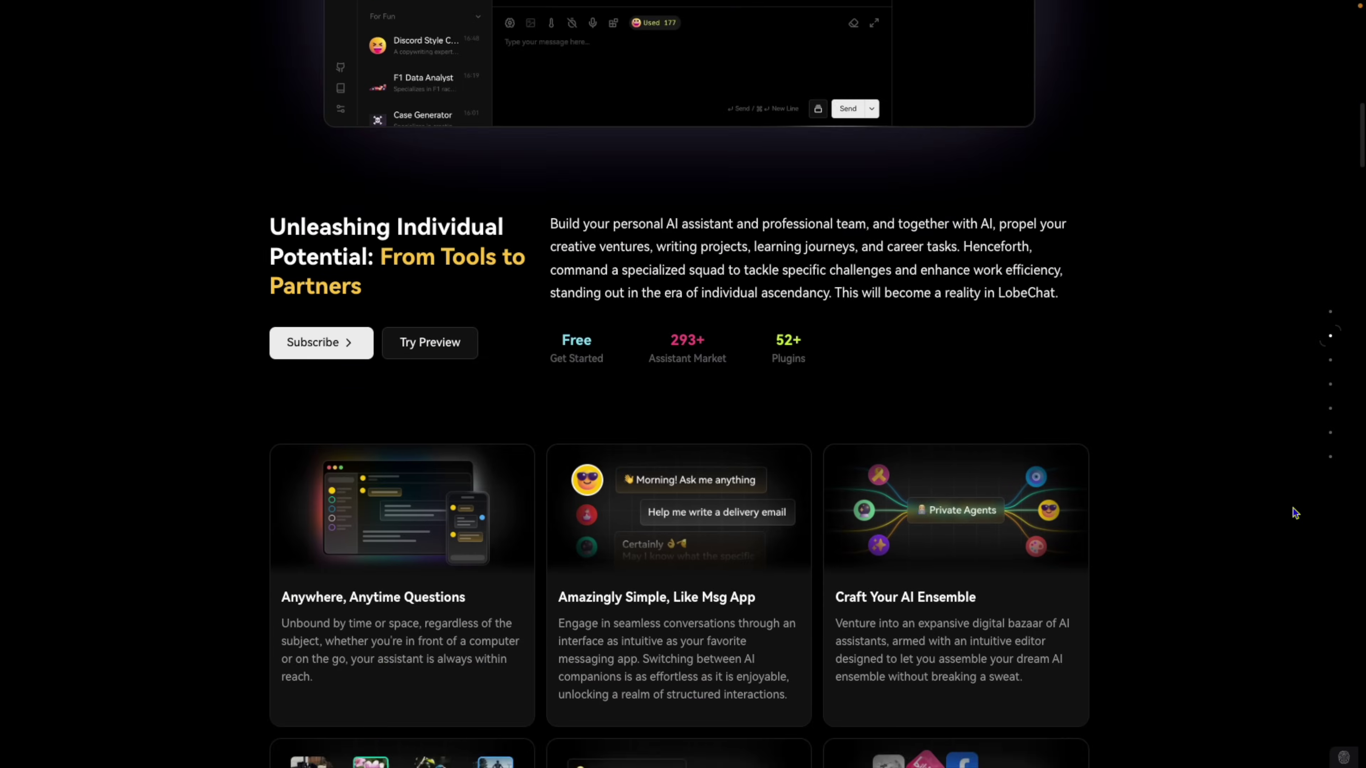
Review the LobeHub home page, covering its features, supported models, use cases, assistants, upcoming features and footer.
scroll(1295, 513, "down", 8)
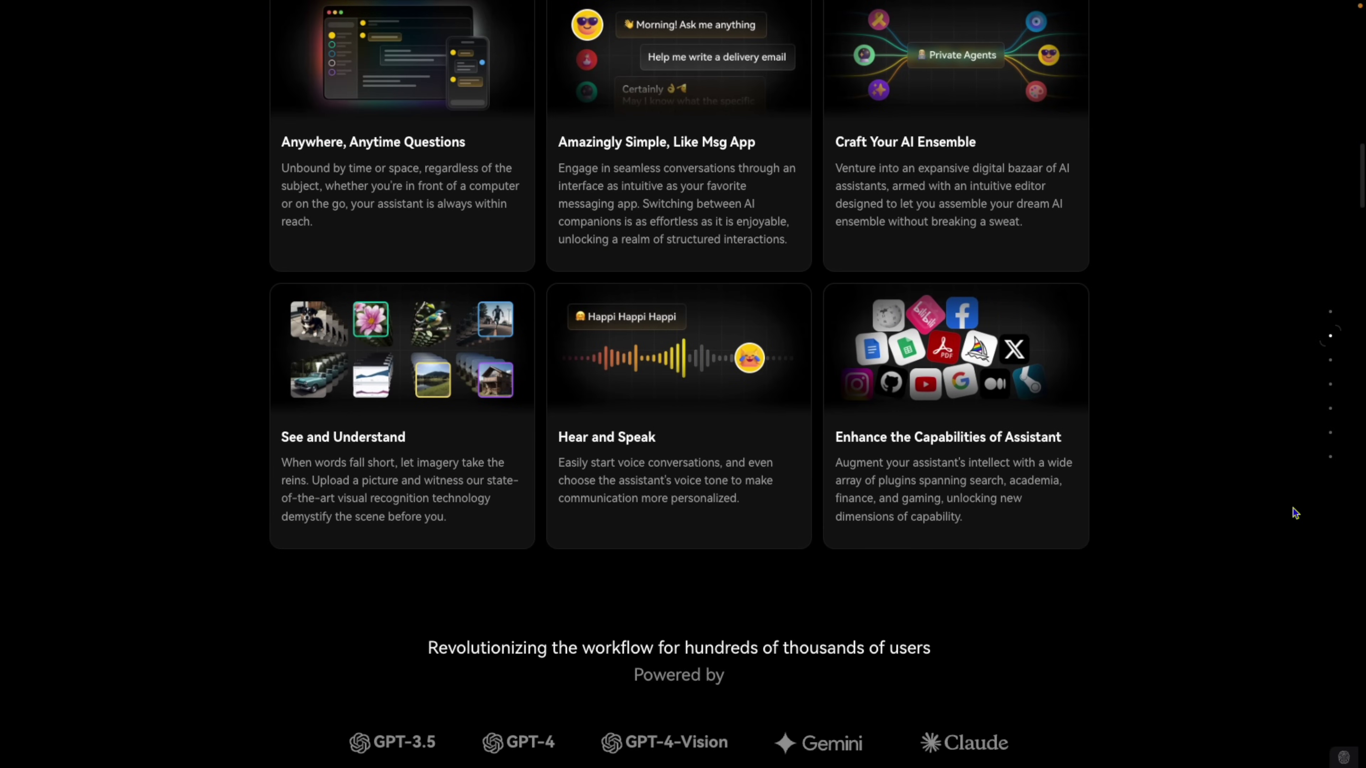
scroll(1295, 513, "down", 15)
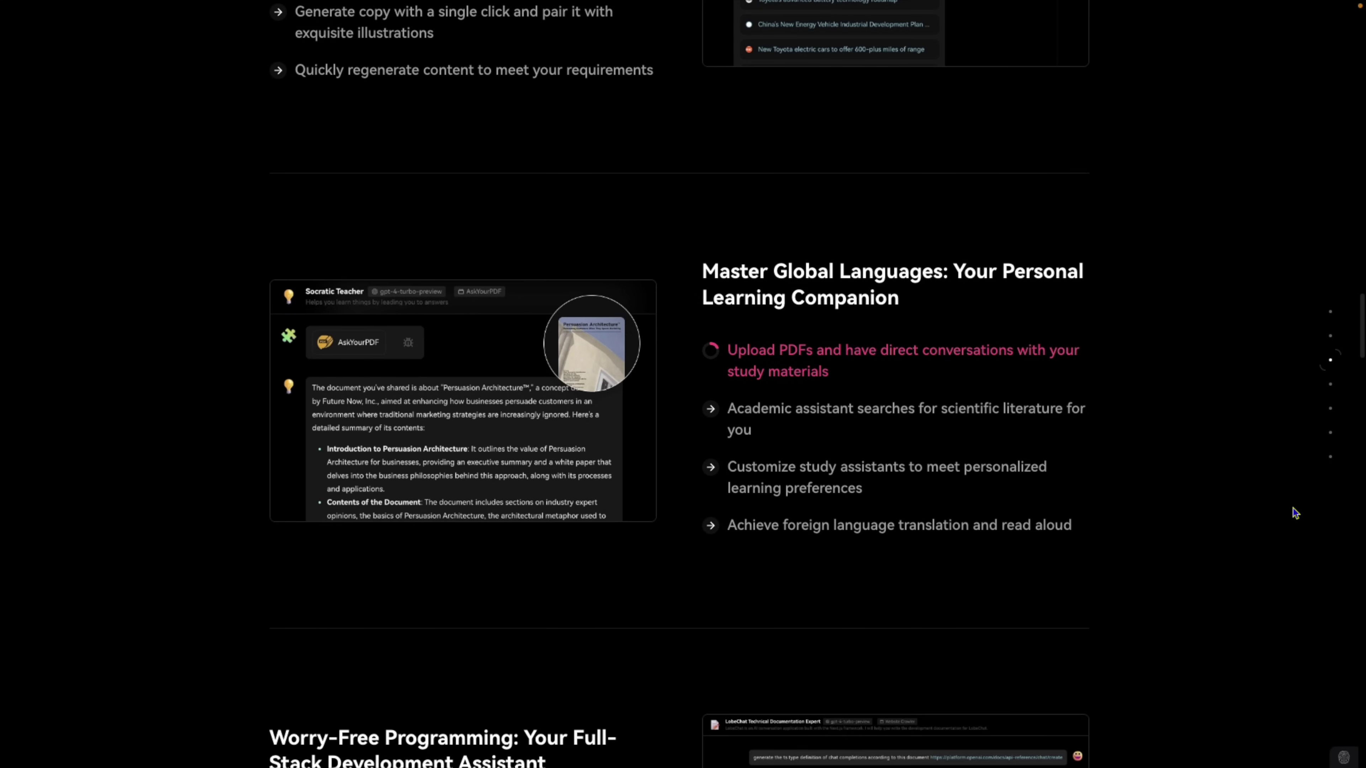
scroll(1295, 513, "down", 12)
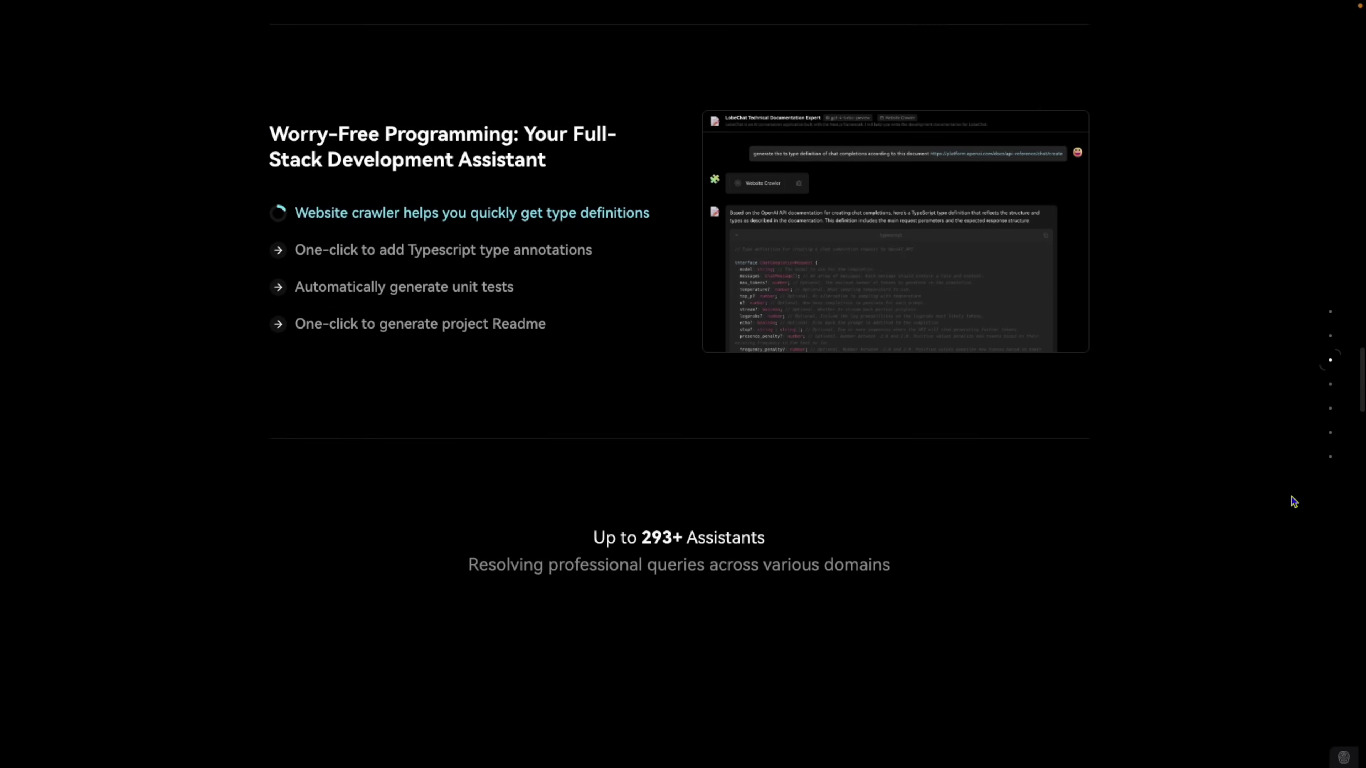
scroll(1293, 499, "down", 12)
scroll(1294, 501, "down", 18)
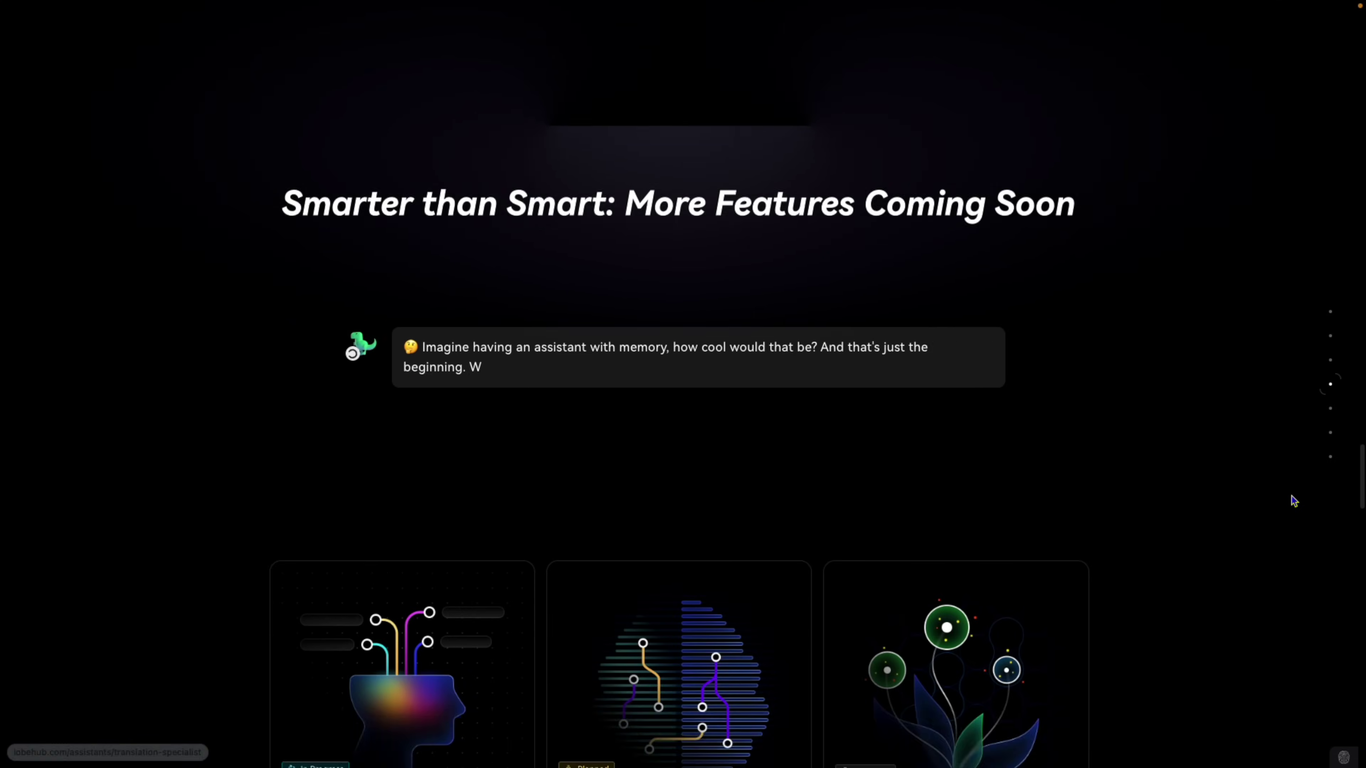
scroll(1294, 501, "down", 20)
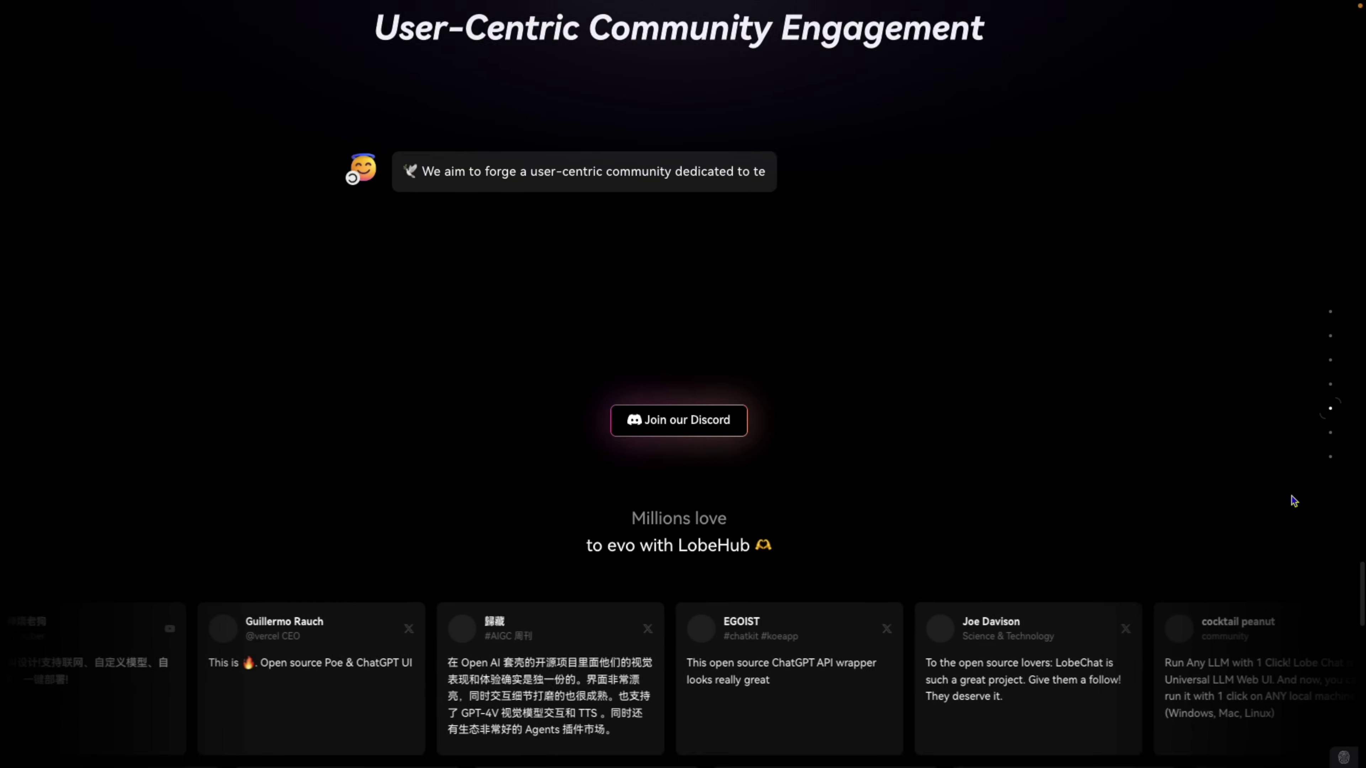
scroll(1294, 500, "down", 11)
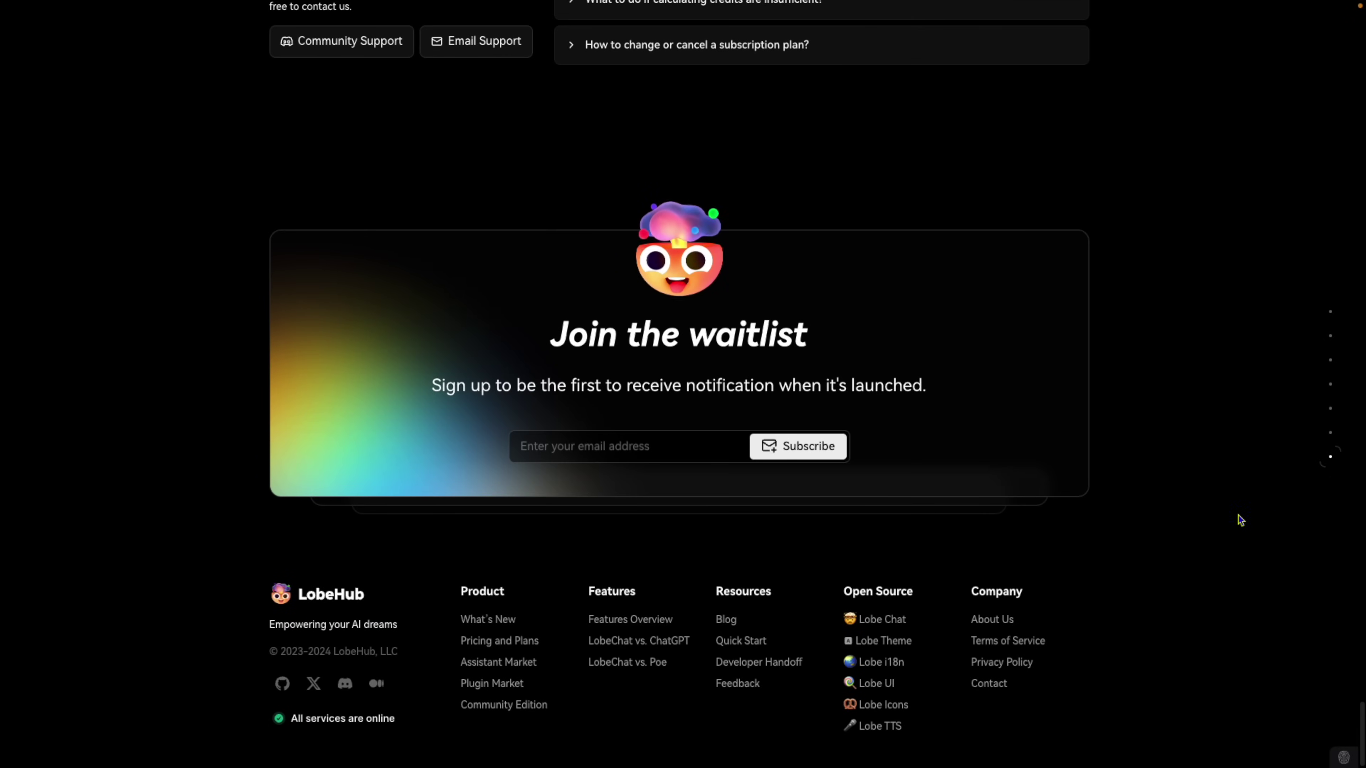
Open the Quick Start documentation from LobeHub's resources and examine the feature overview and the Usage Guideline topics.
left_click(760, 647)
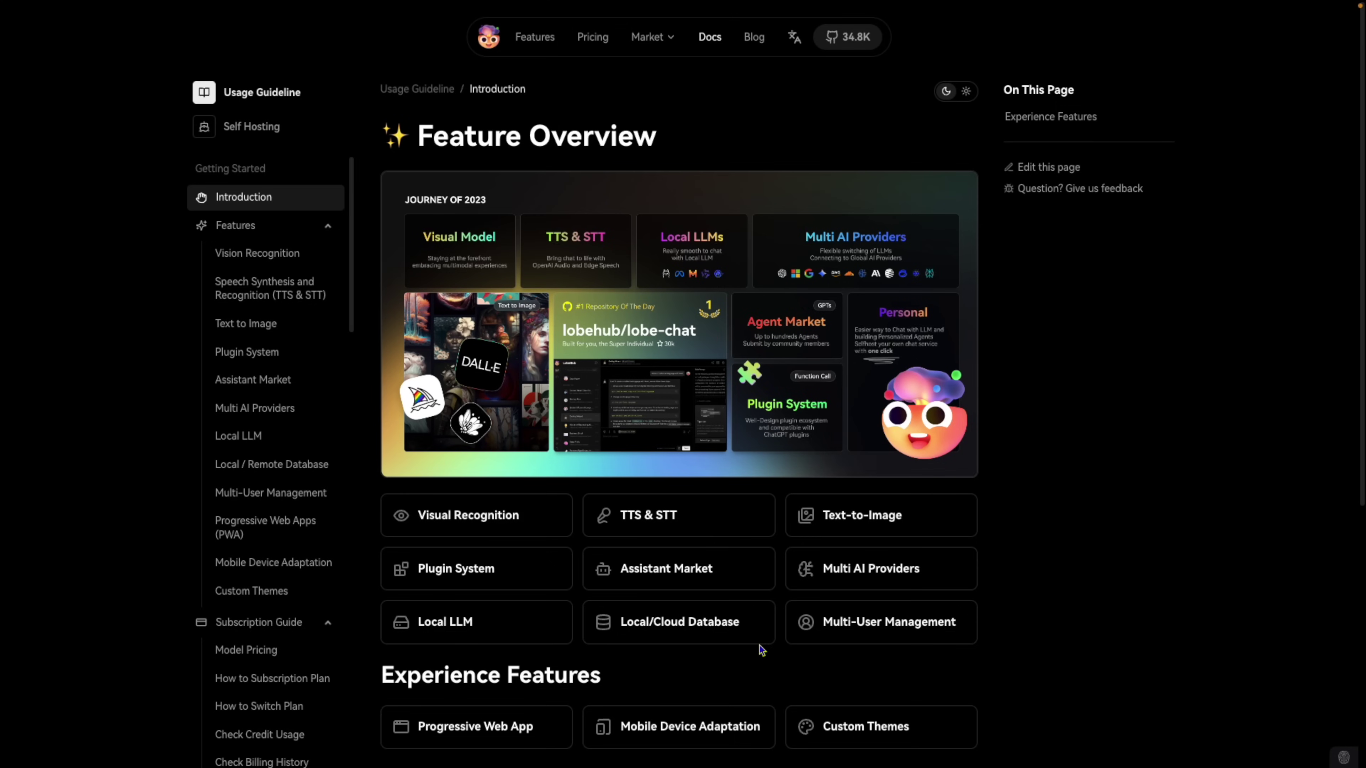
scroll(1072, 583, "down", 7)
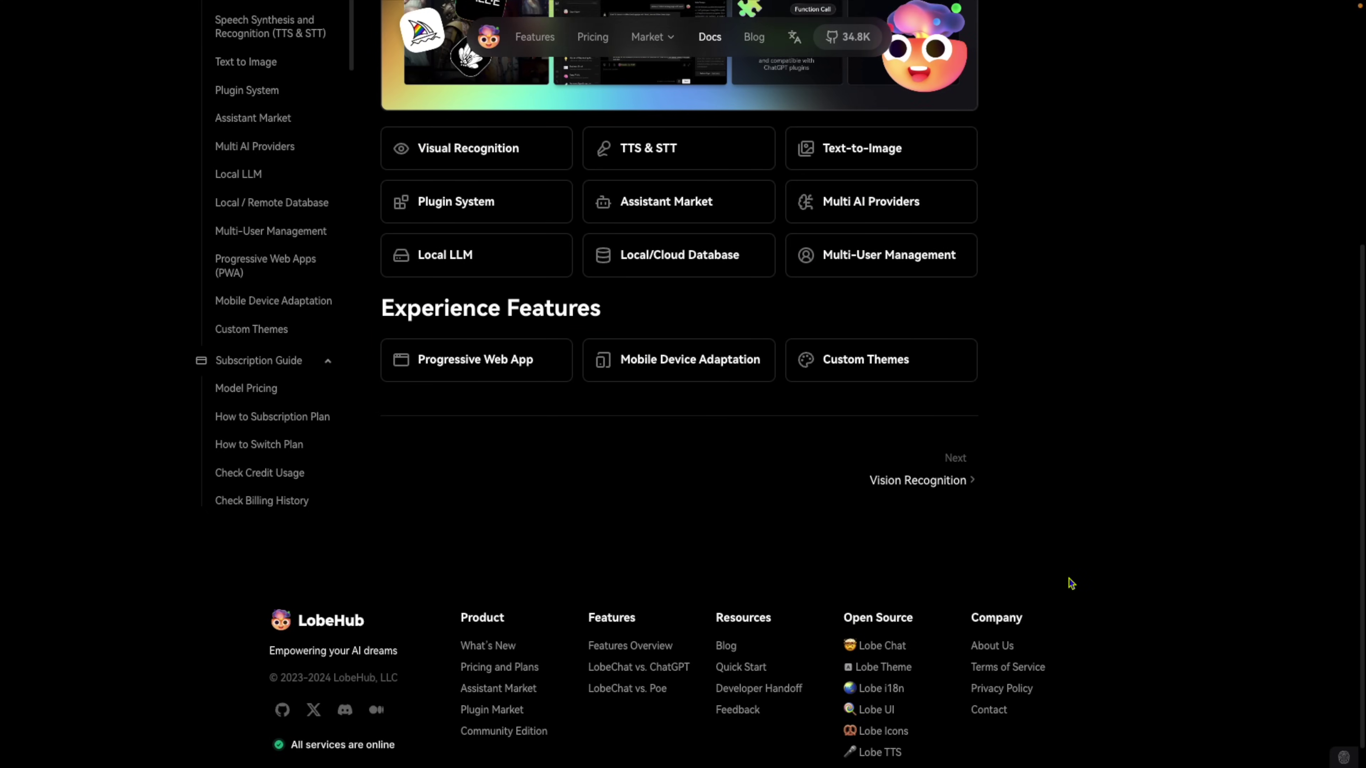
scroll(1071, 582, "up", 6)
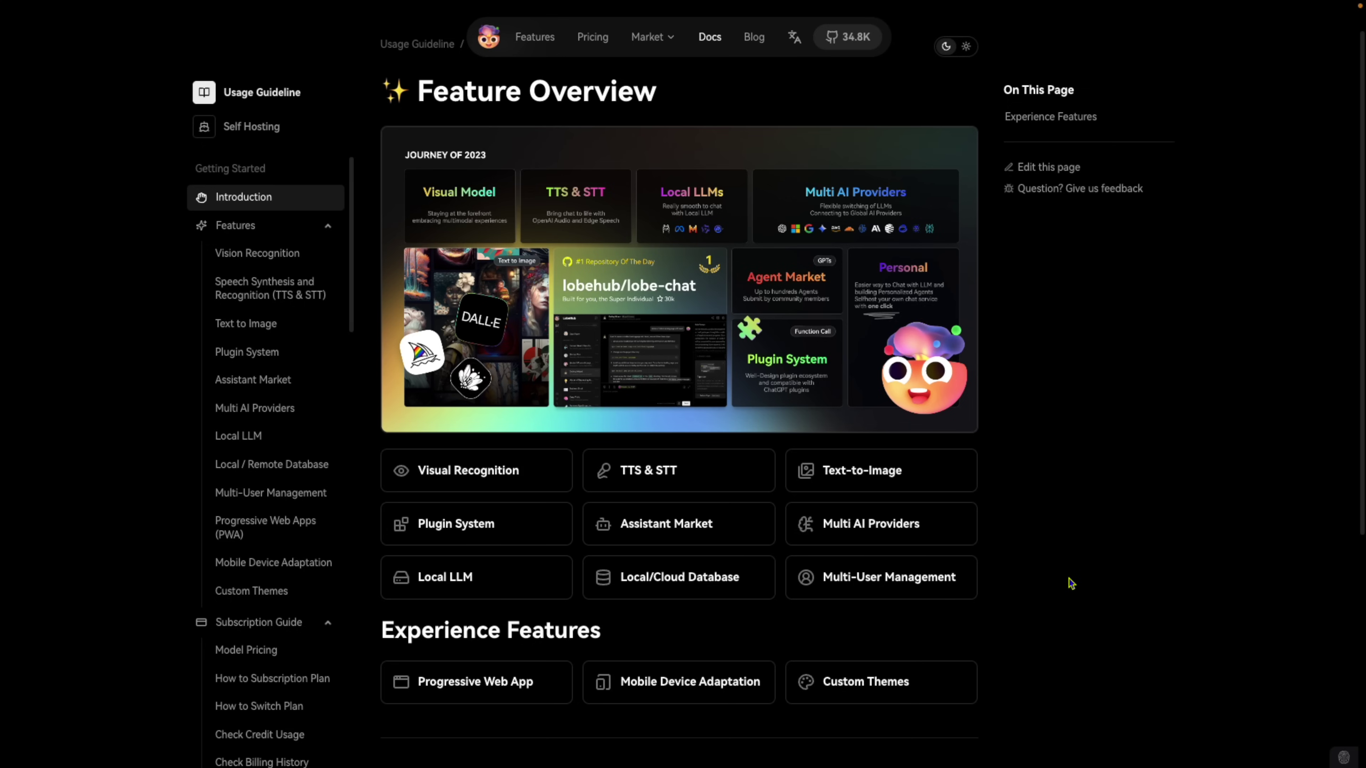
scroll(275, 650, "down", 9)
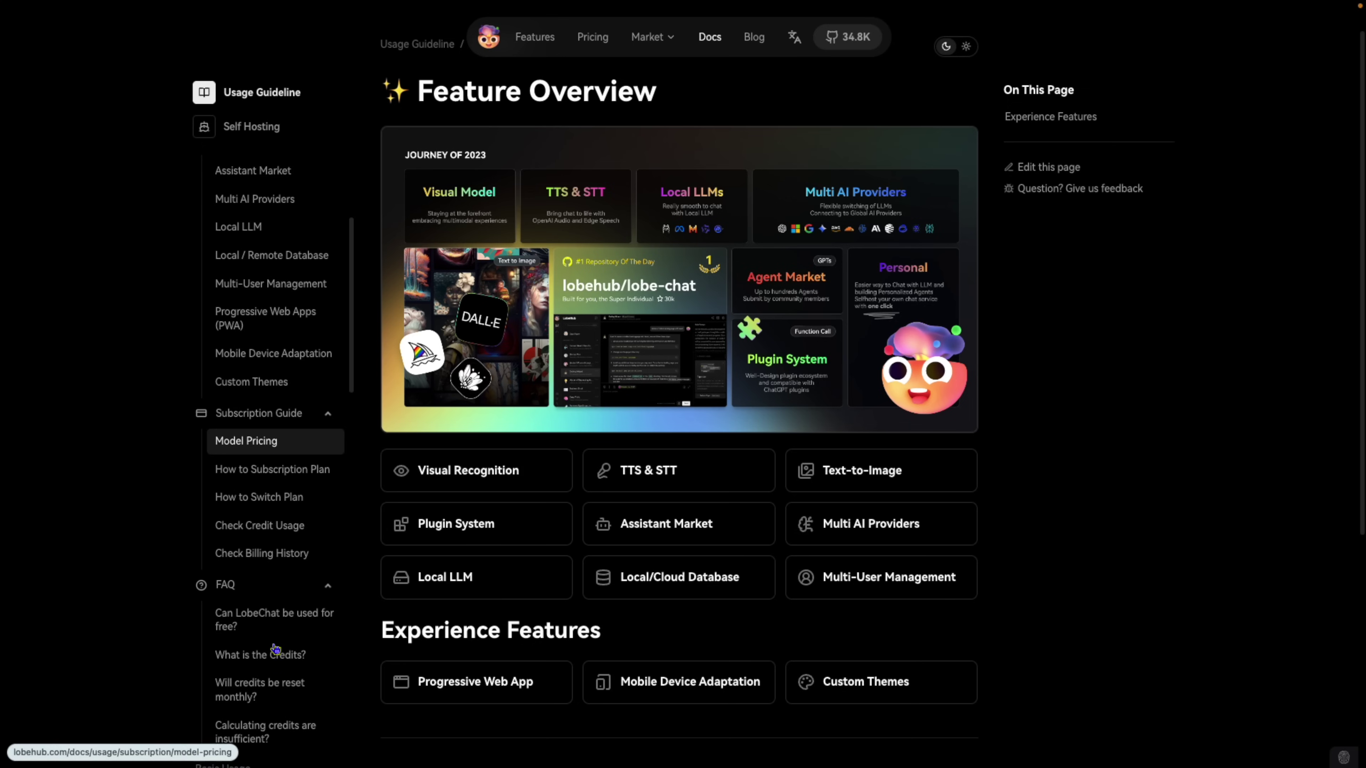
scroll(275, 650, "down", 5)
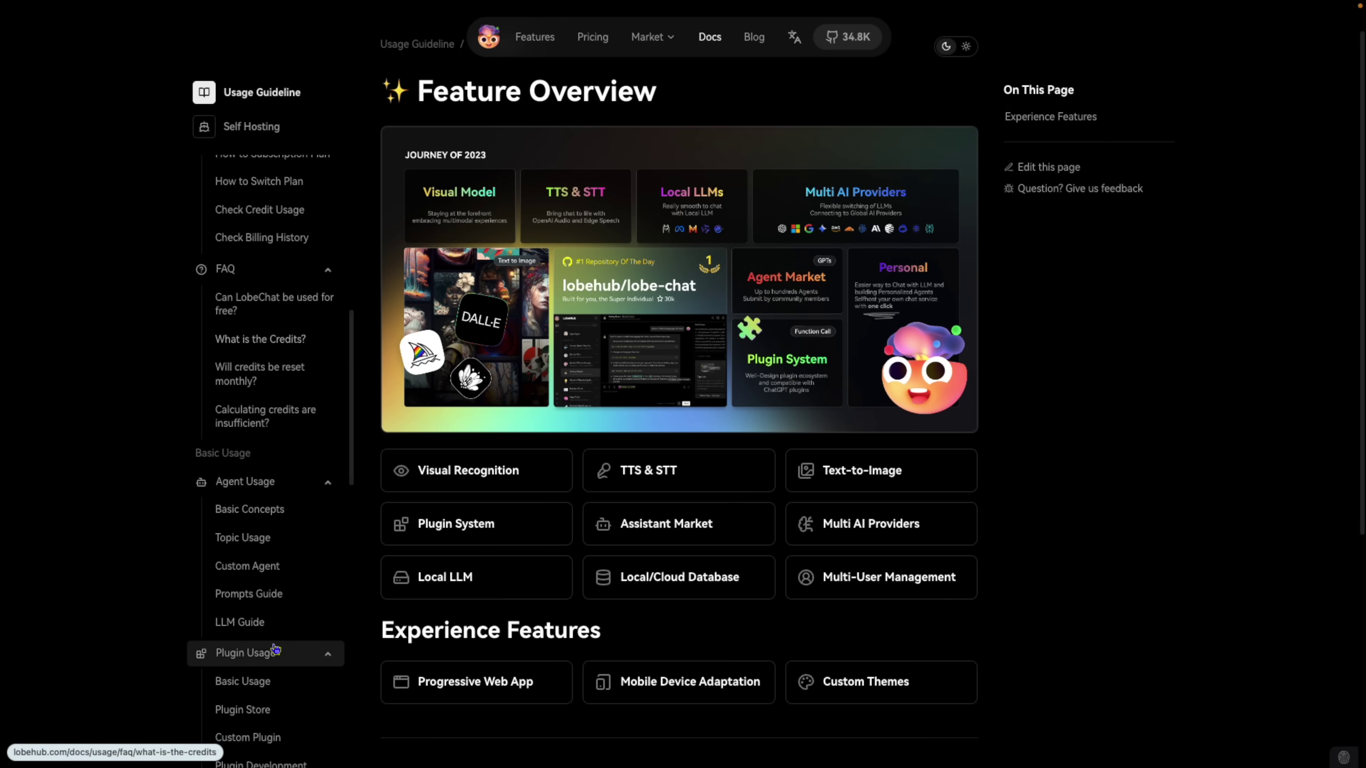
scroll(275, 650, "down", 8)
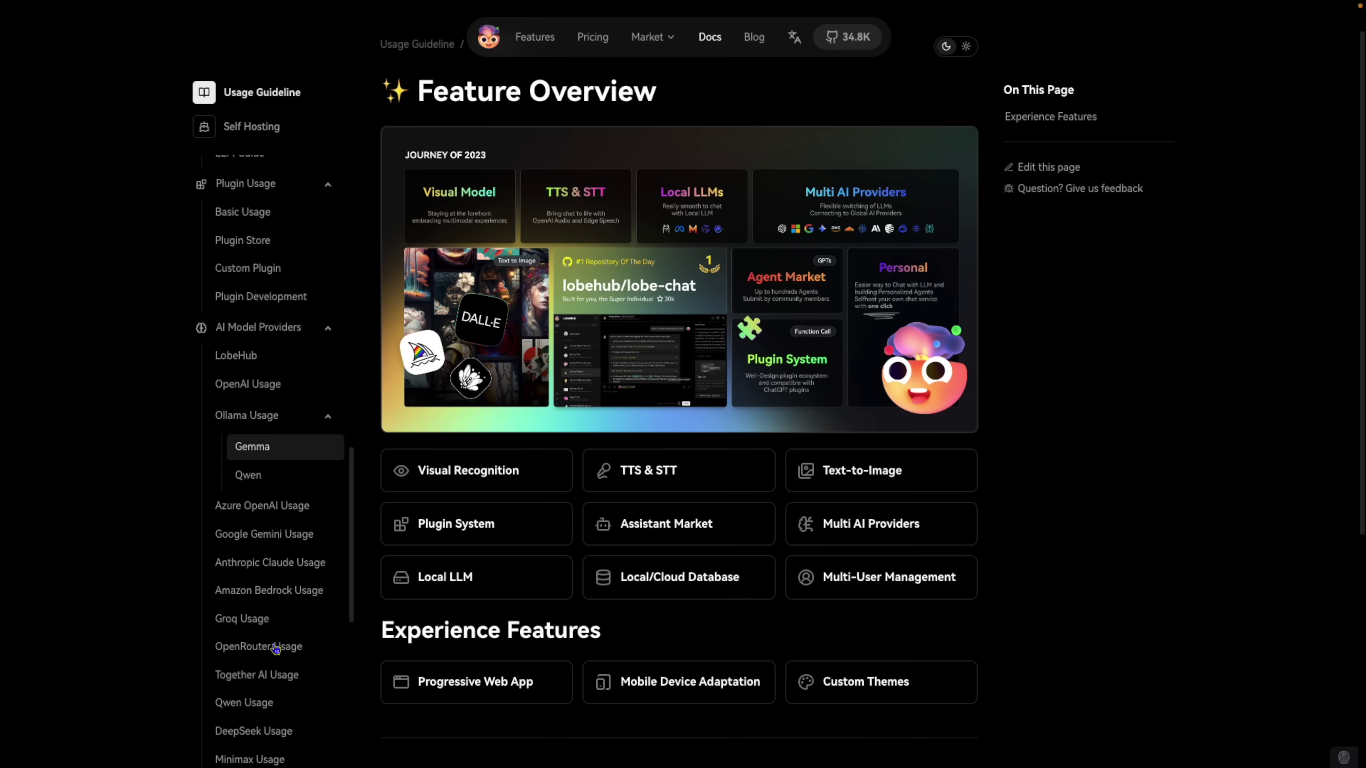
scroll(275, 649, "down", 6)
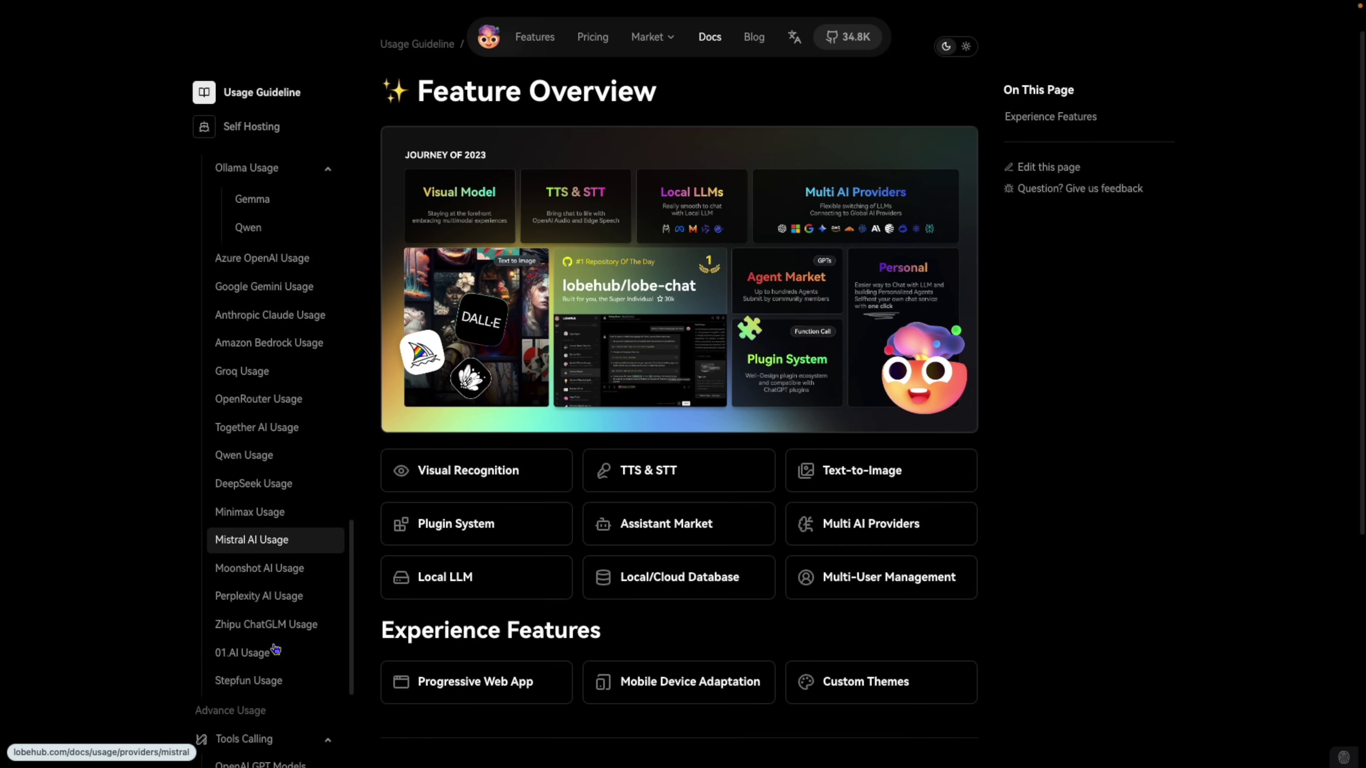
scroll(276, 649, "up", 15)
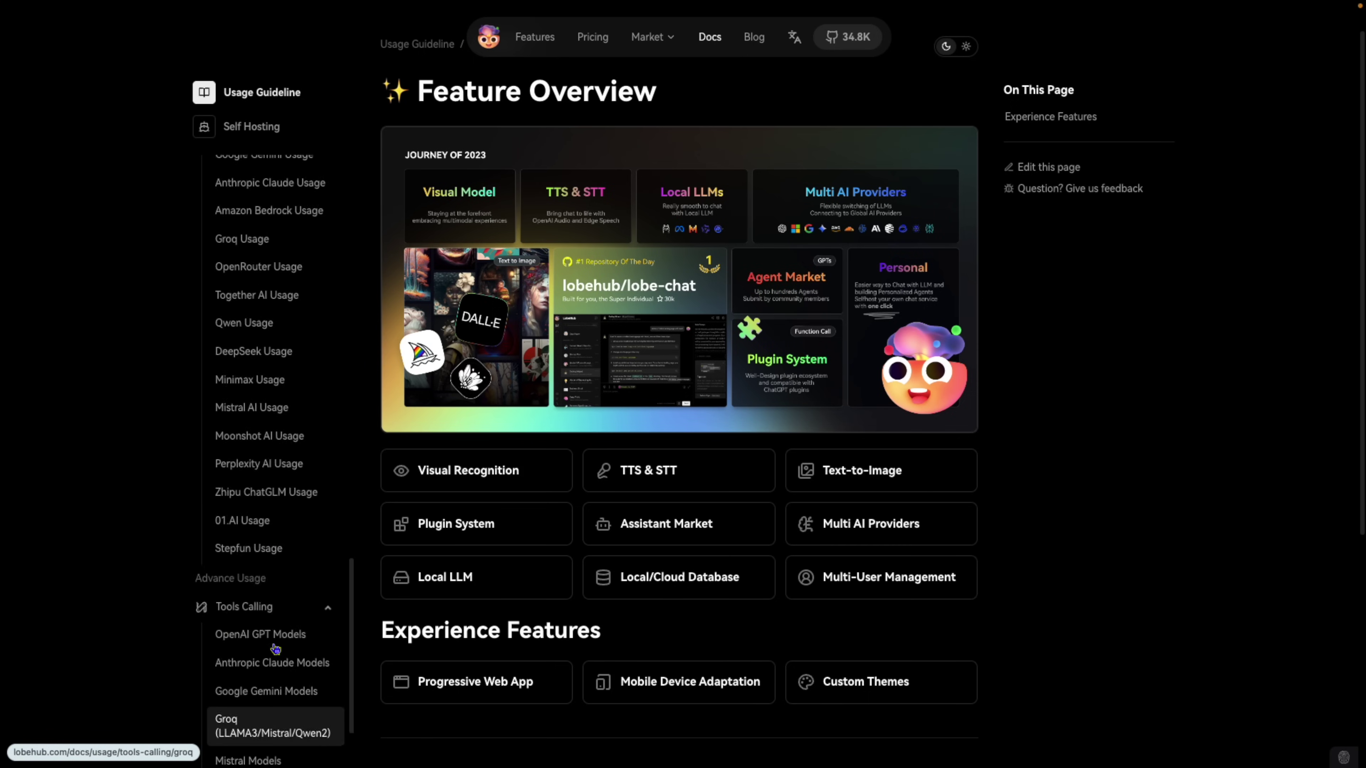
Open the Self Hosting documentation and go to its Deploy with Docker guide.
left_click(251, 127)
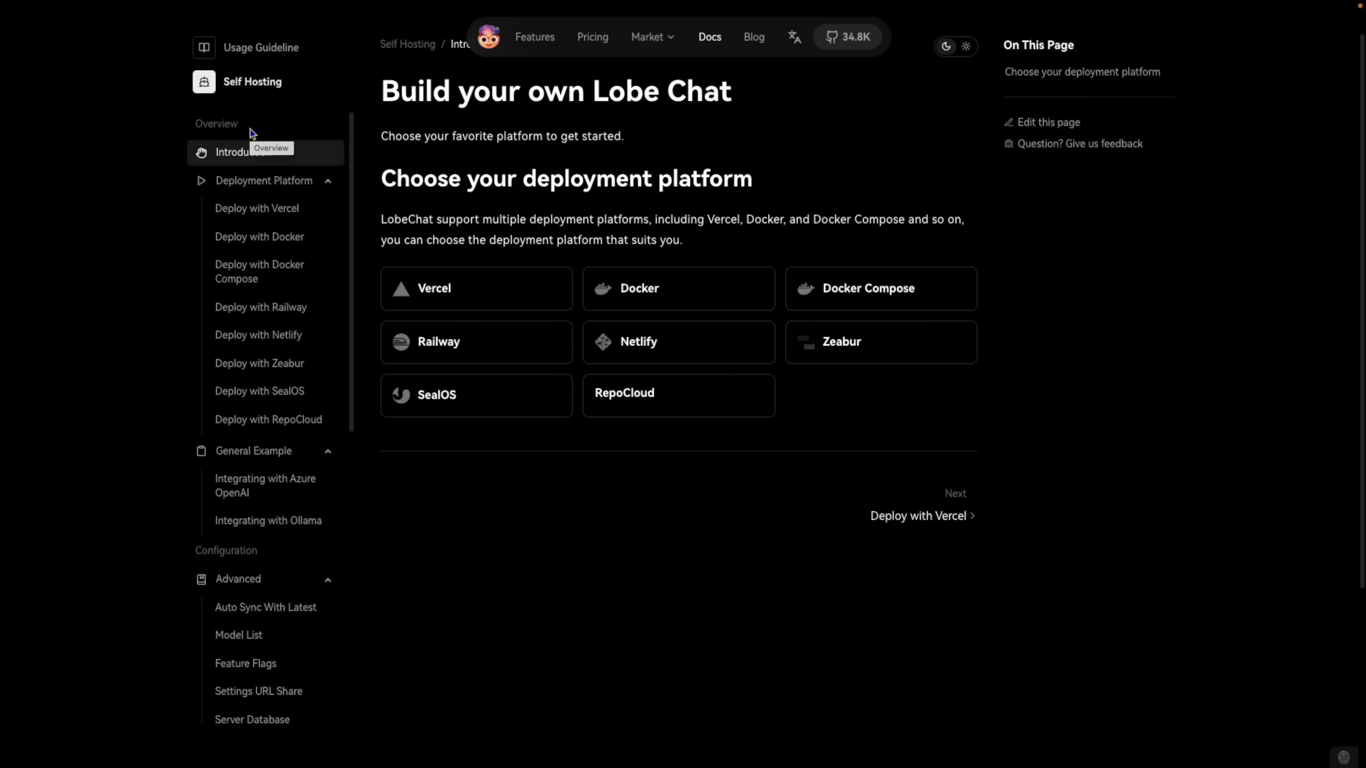
left_click(250, 239)
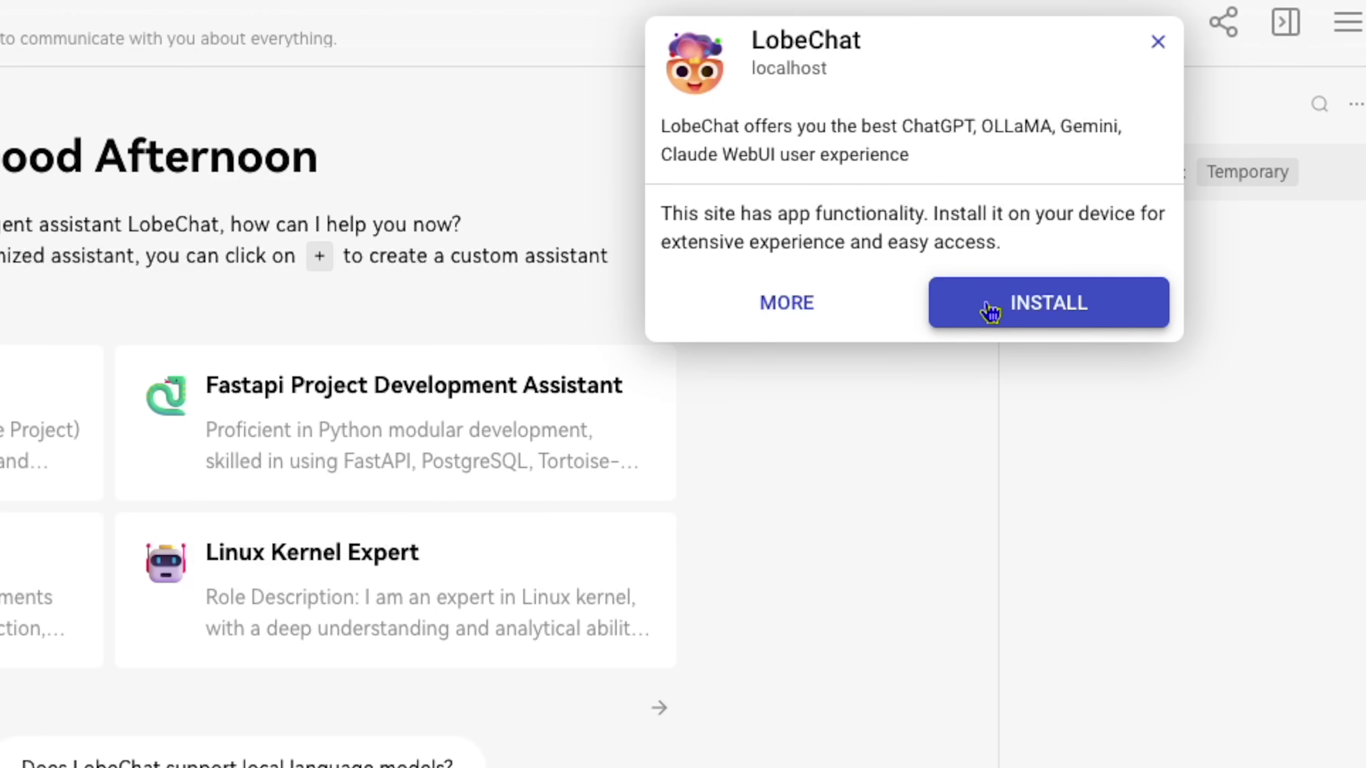
Dismiss the prompt offering to install LobeChat as an app on the device.
left_click(990, 310)
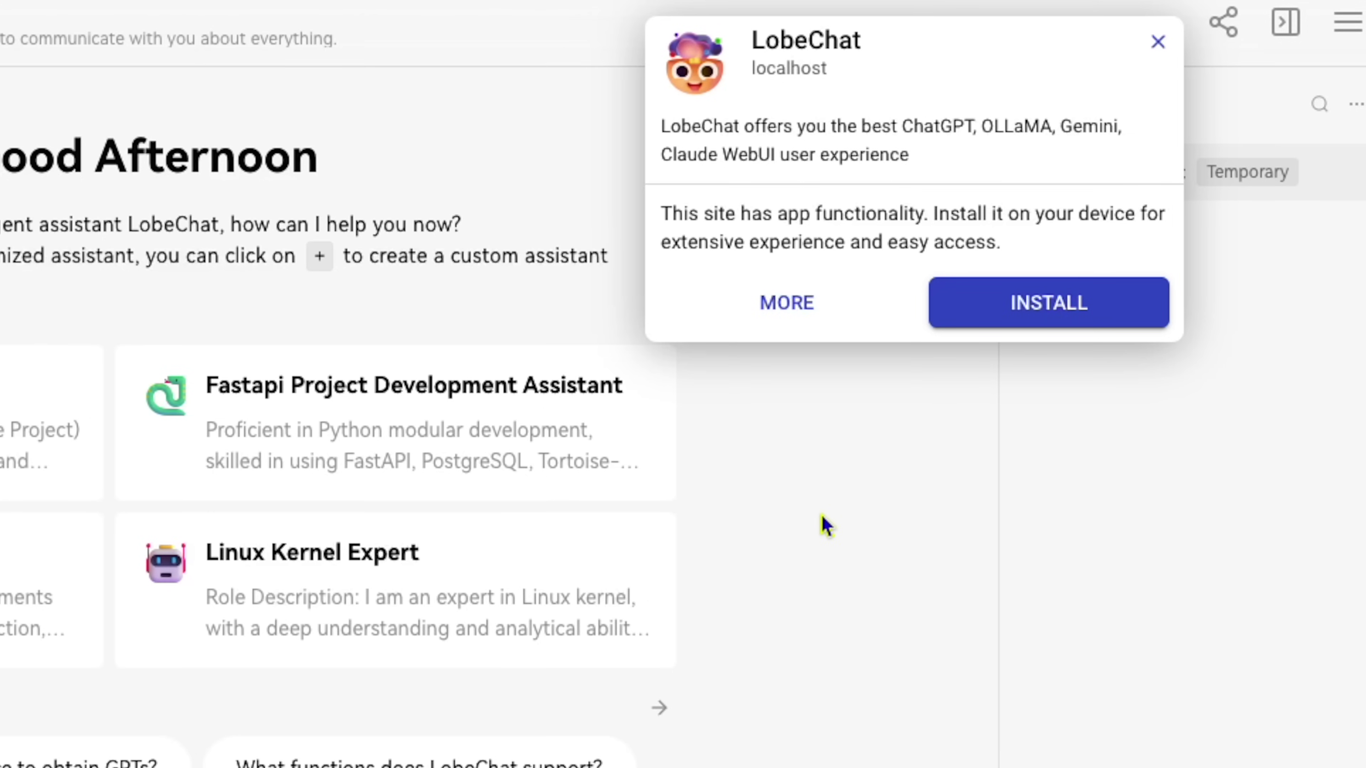
left_click(1158, 42)
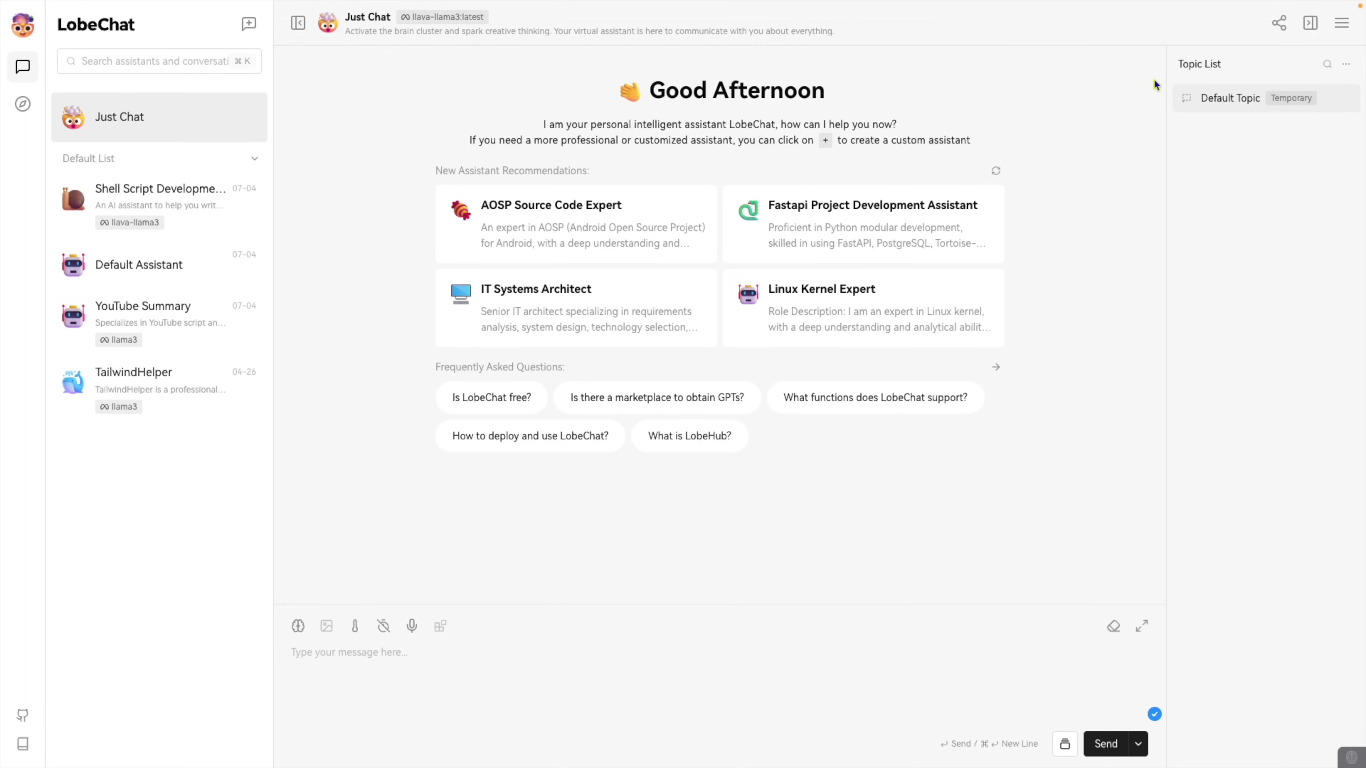
Open LobeChat's app settings and set the theme to Dark in the common settings.
left_click(1348, 23)
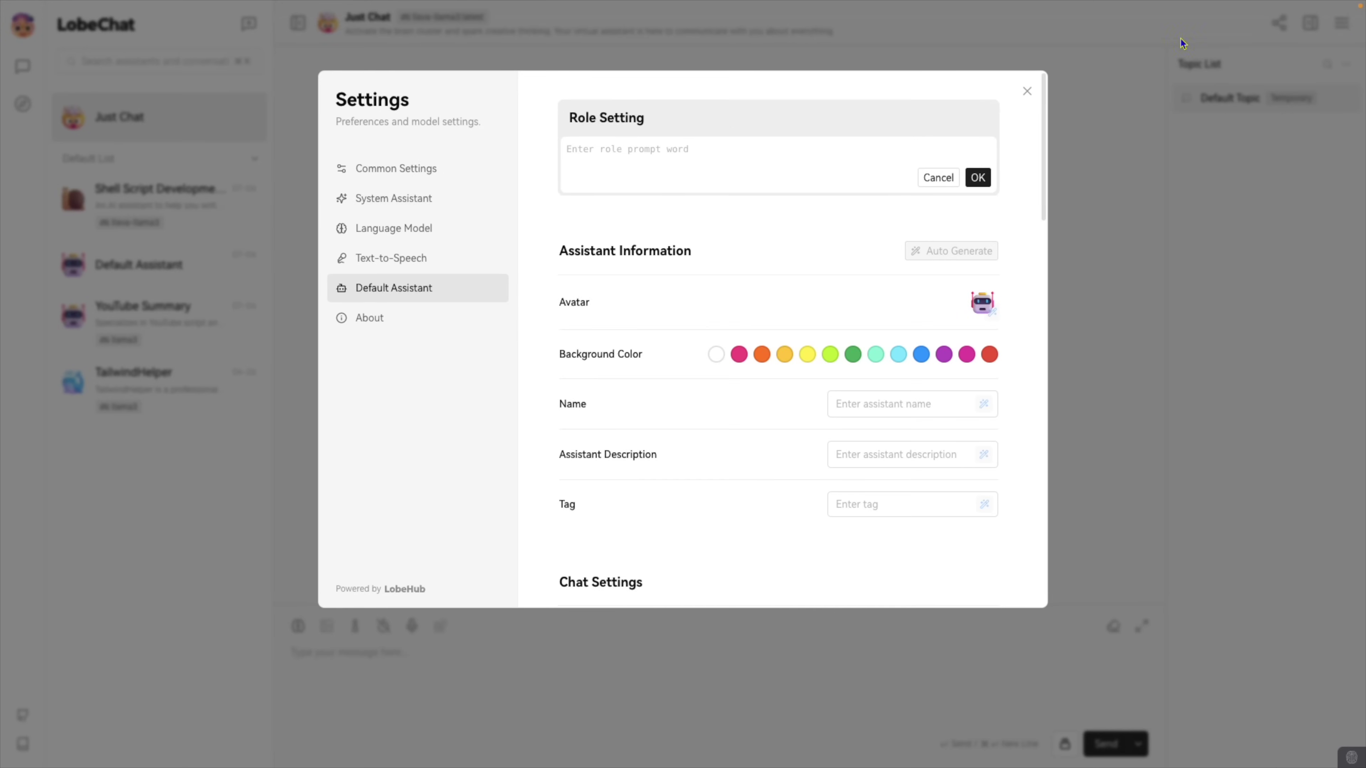
left_click(1180, 38)
left_click(19, 28)
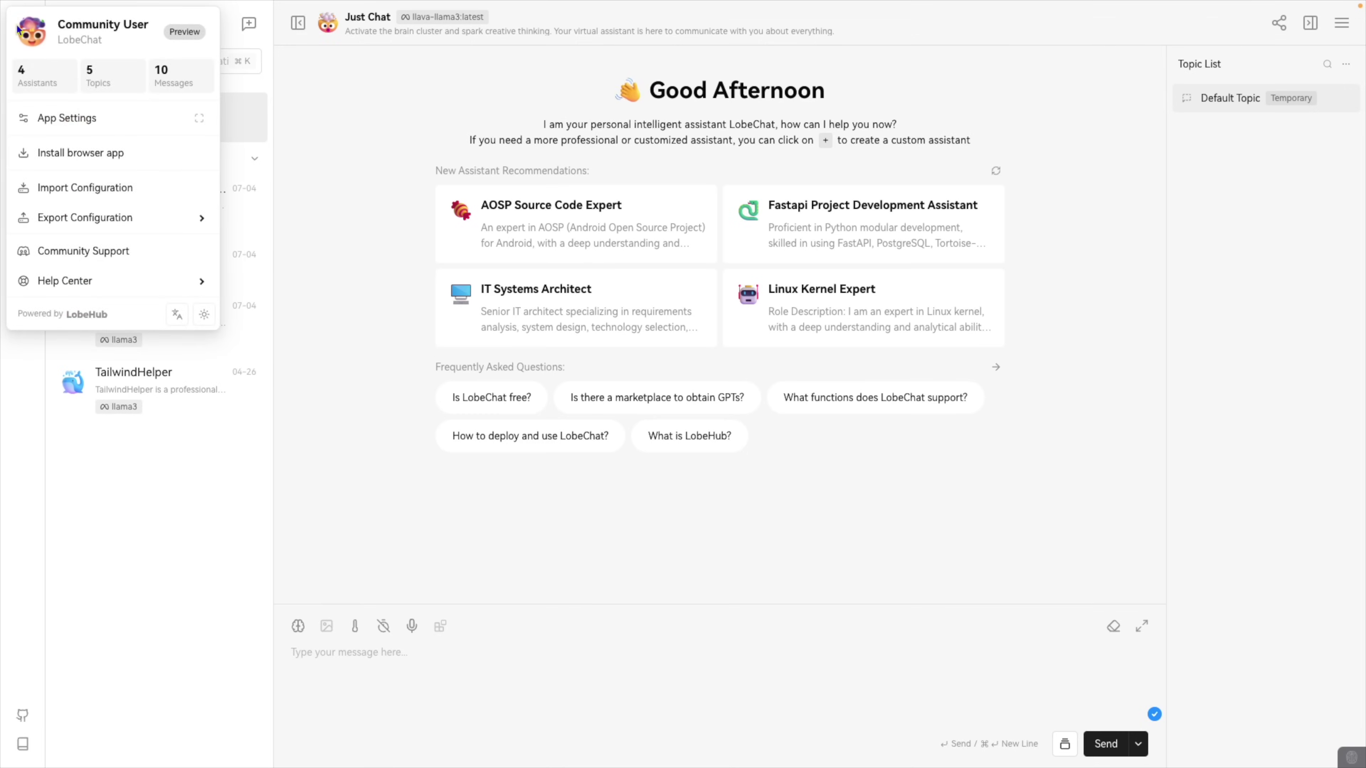
left_click(55, 121)
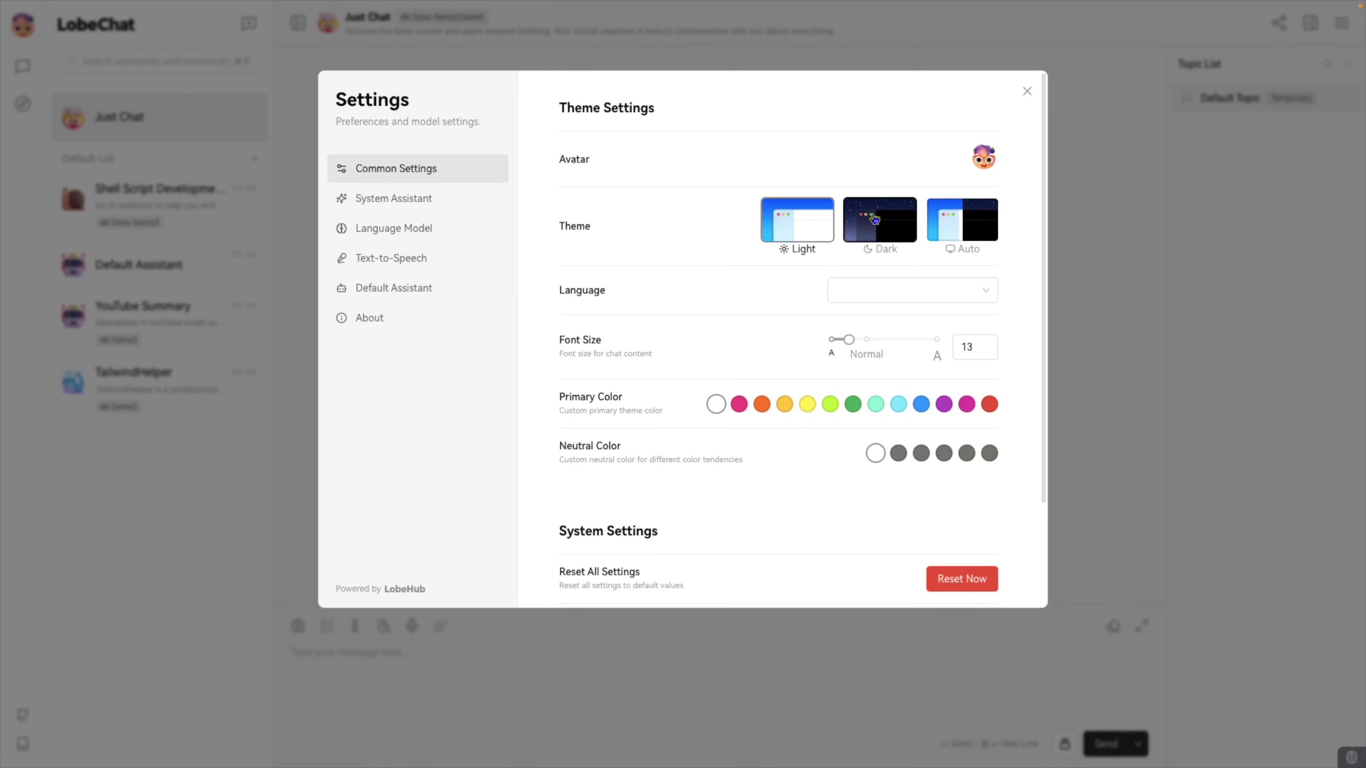
left_click(890, 218)
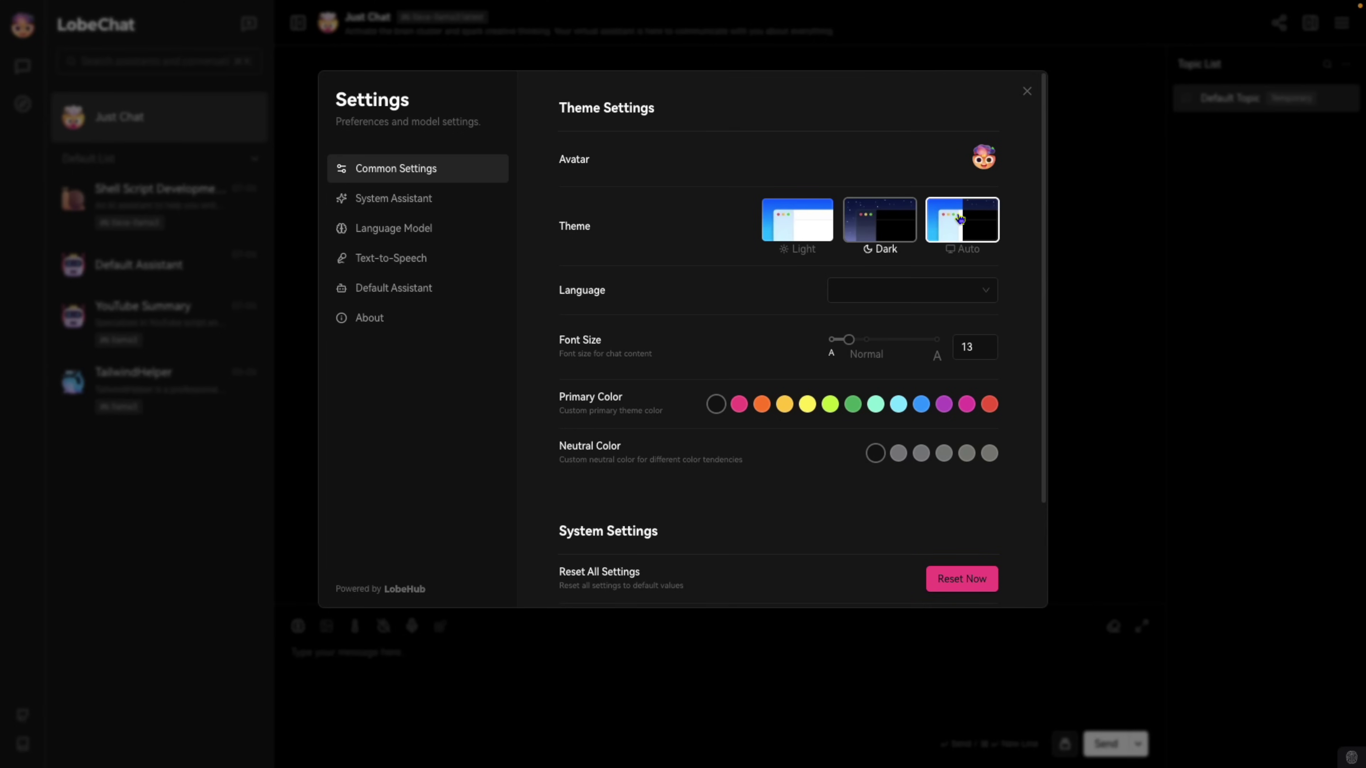
Switch the theme from Dark to Auto and finally Light, and set the language to Follow System.
left_click(960, 218)
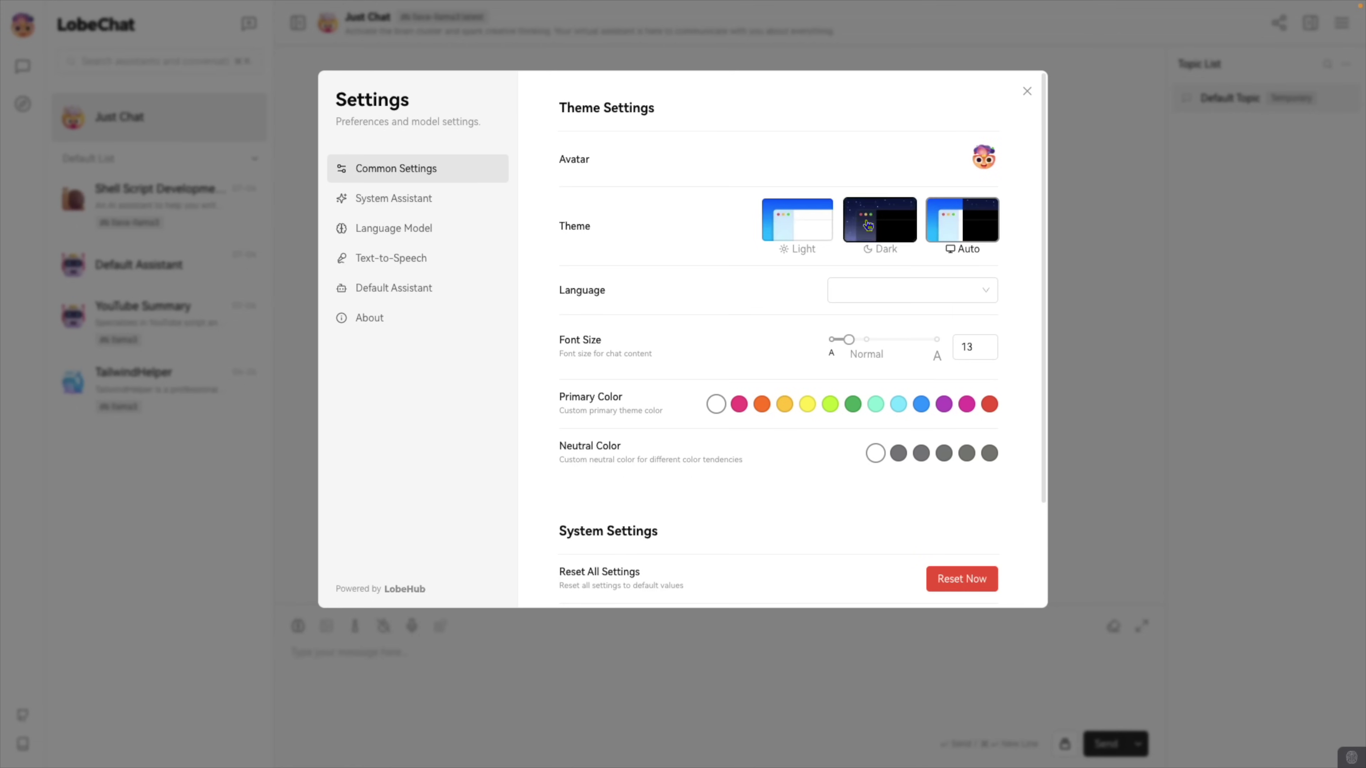
left_click(815, 232)
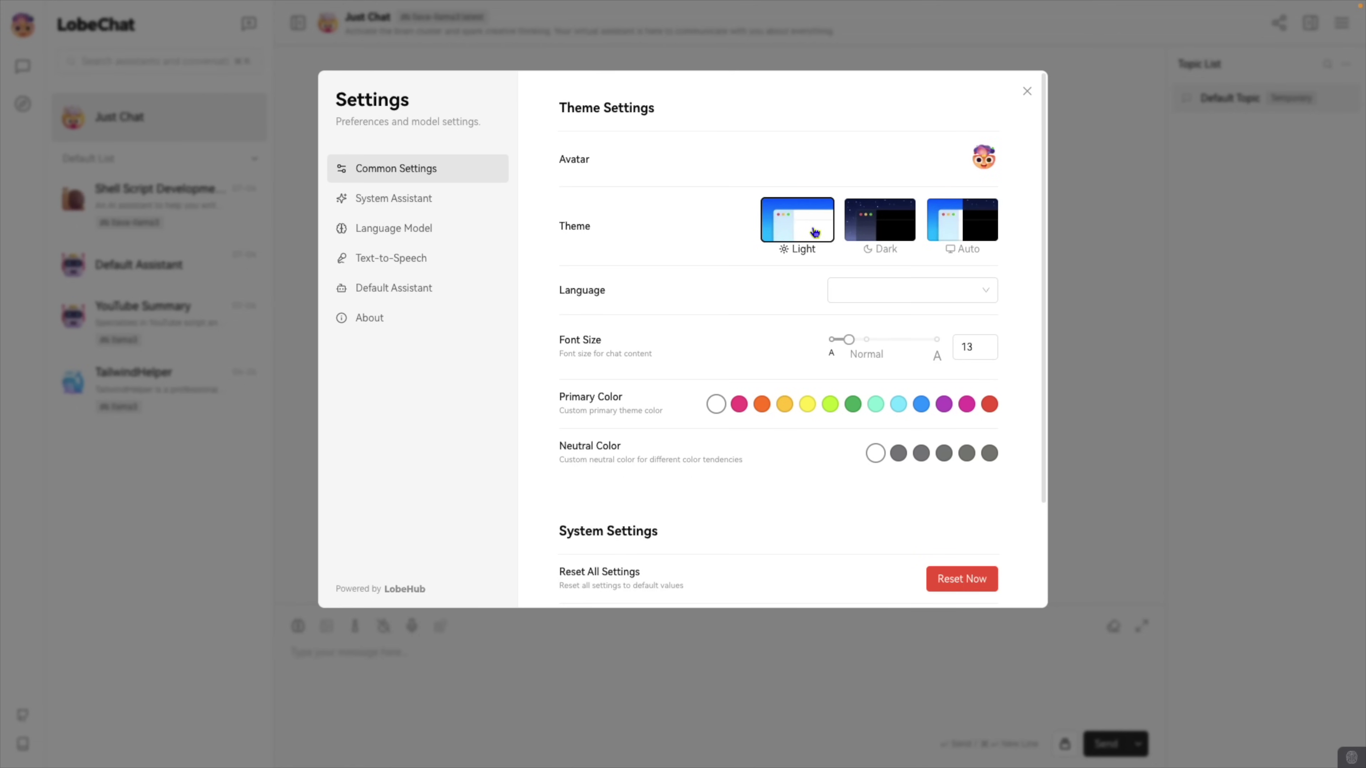
left_click(886, 294)
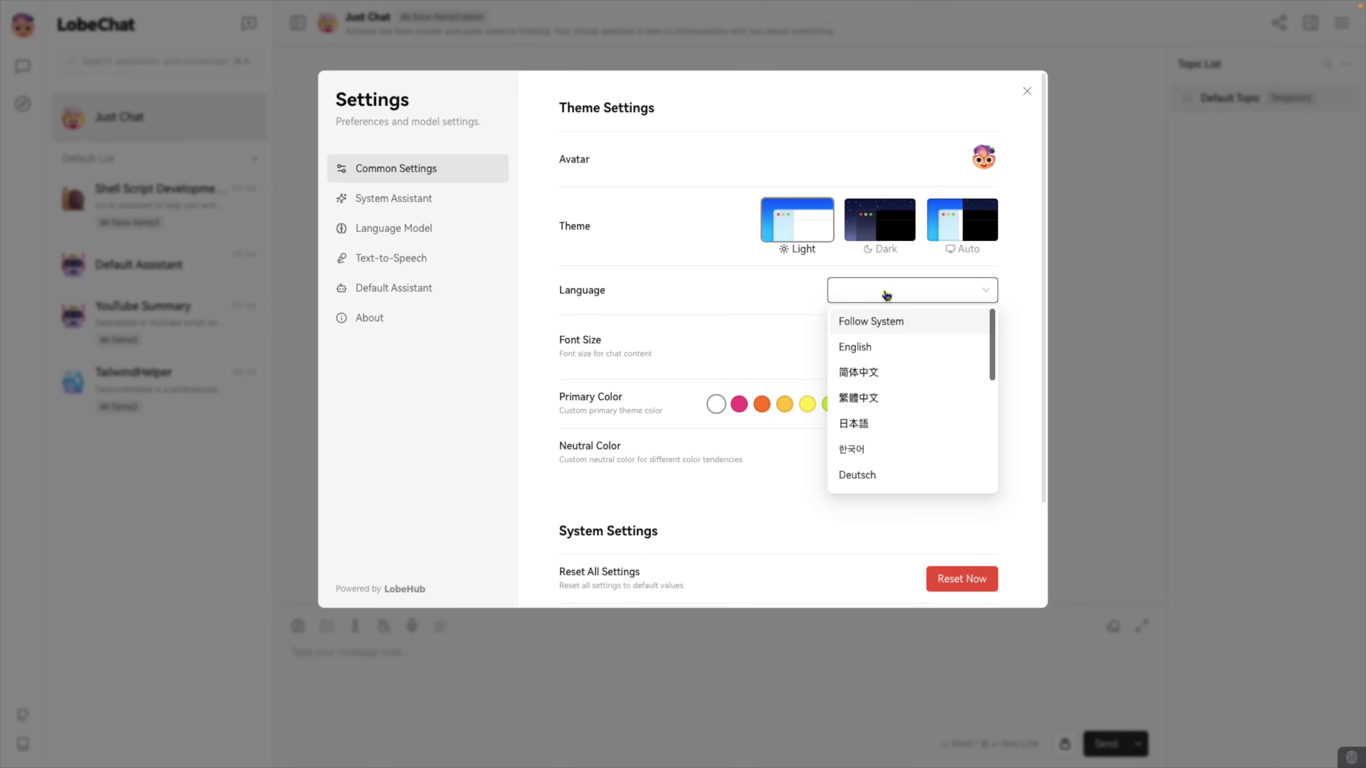
left_click(886, 321)
scroll(886, 320, "down", 3)
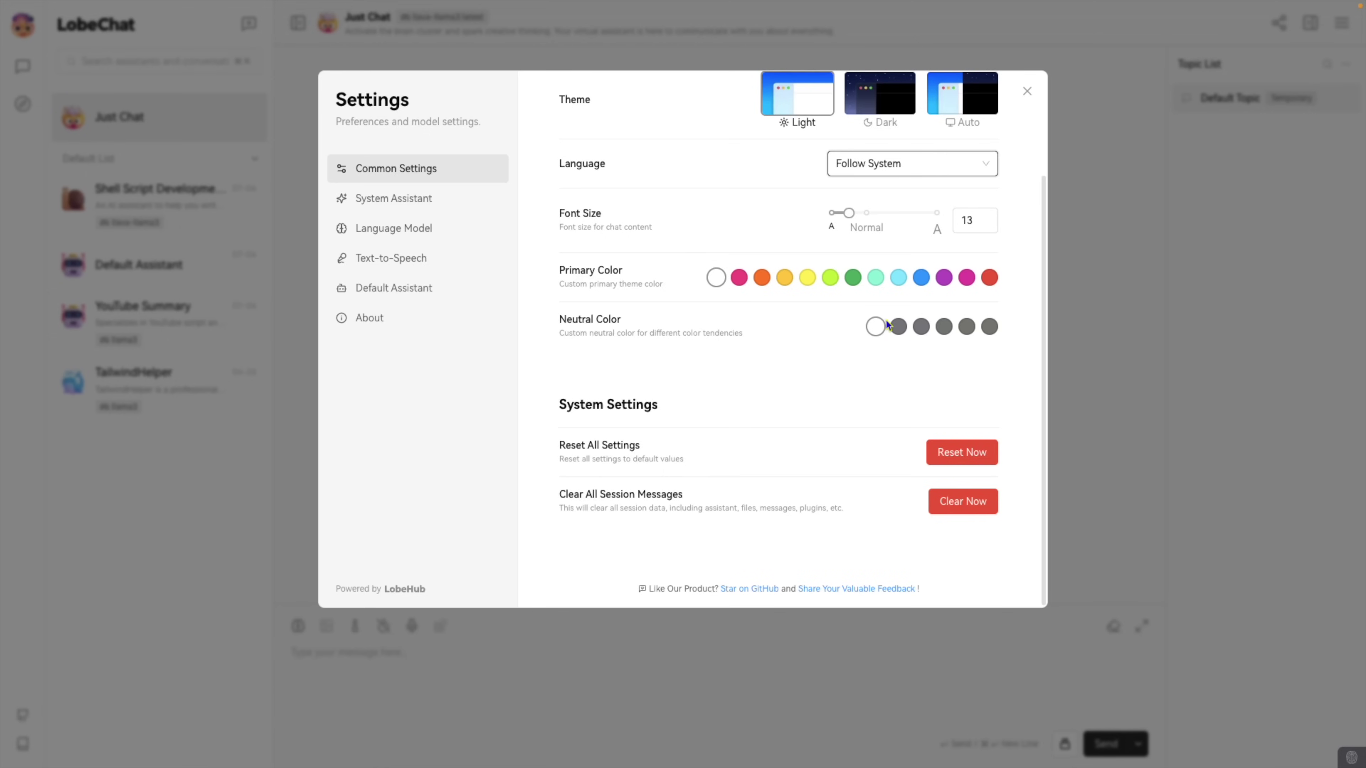
Examine the System Assistant model settings and the full list of language model providers, including the Ollama section.
left_click(424, 199)
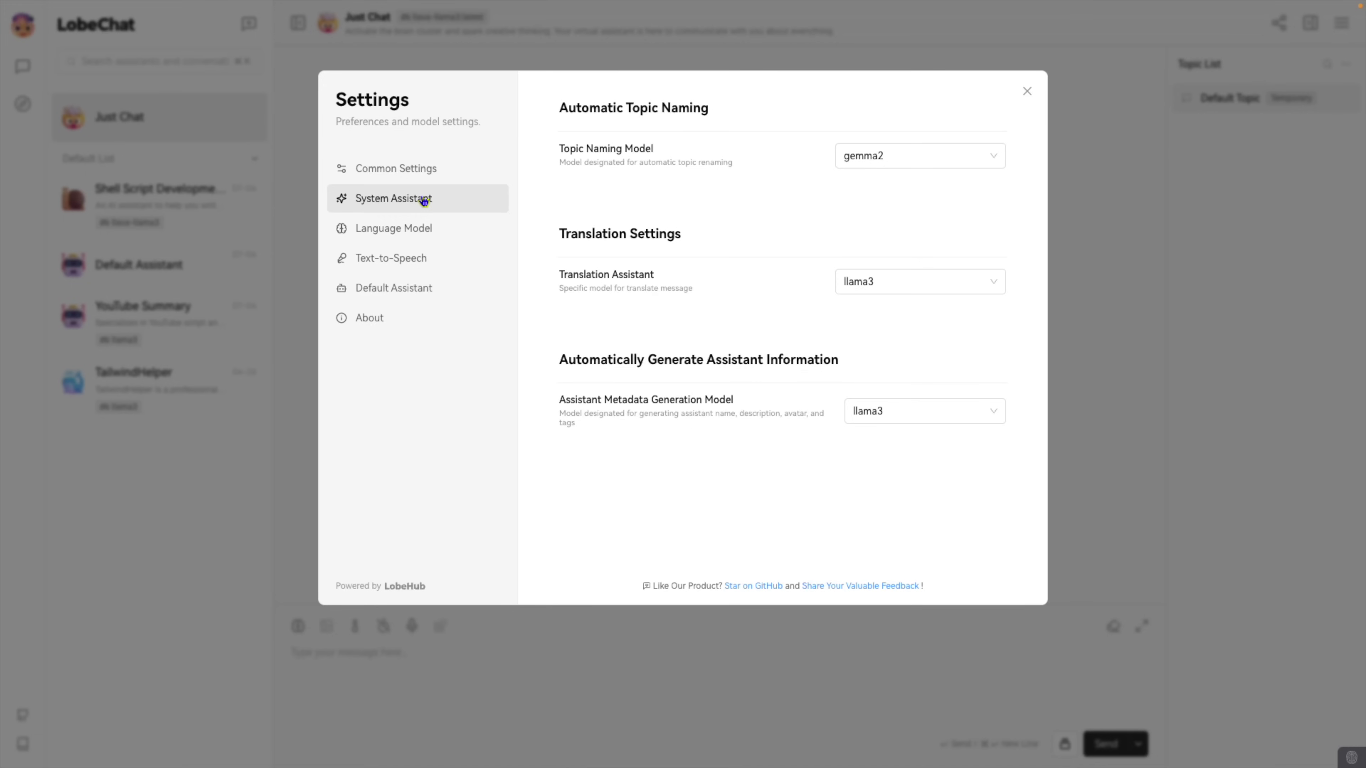
left_click(421, 231)
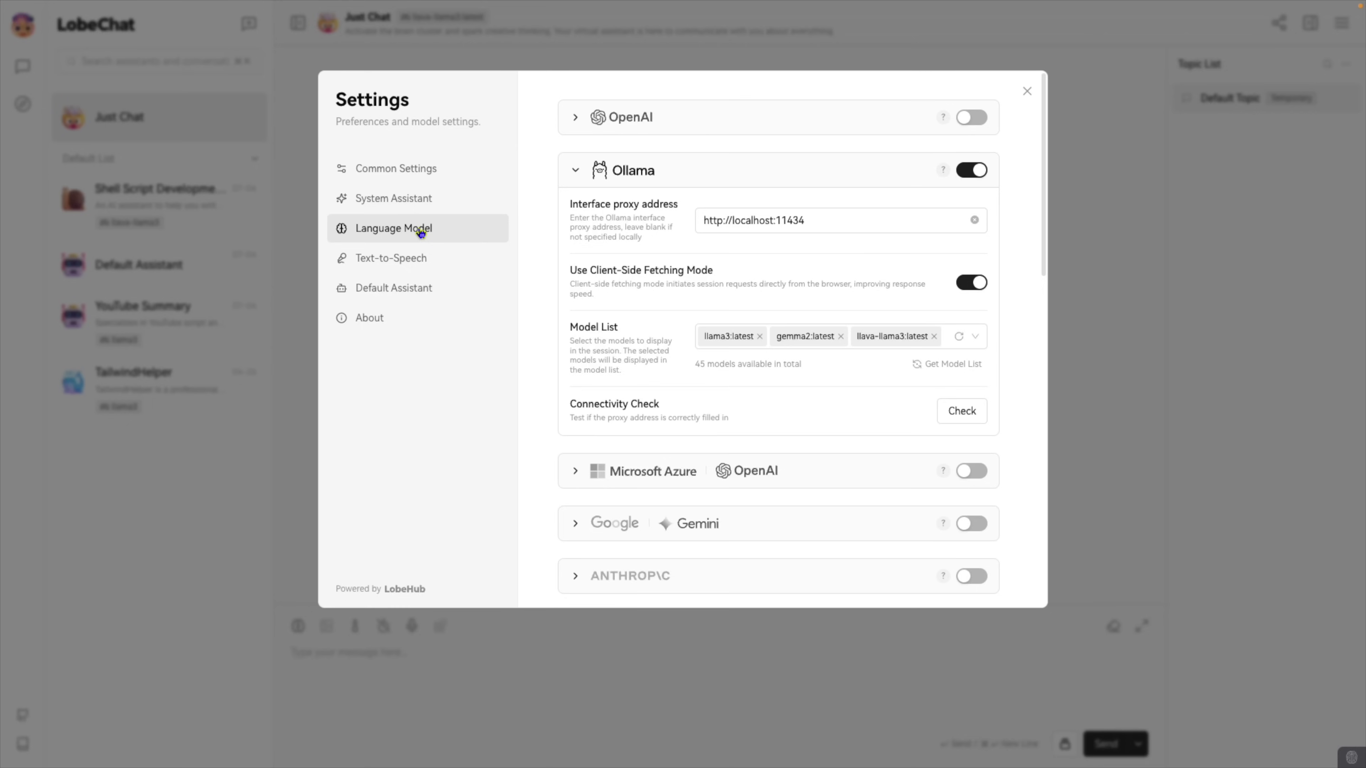
left_click(582, 171)
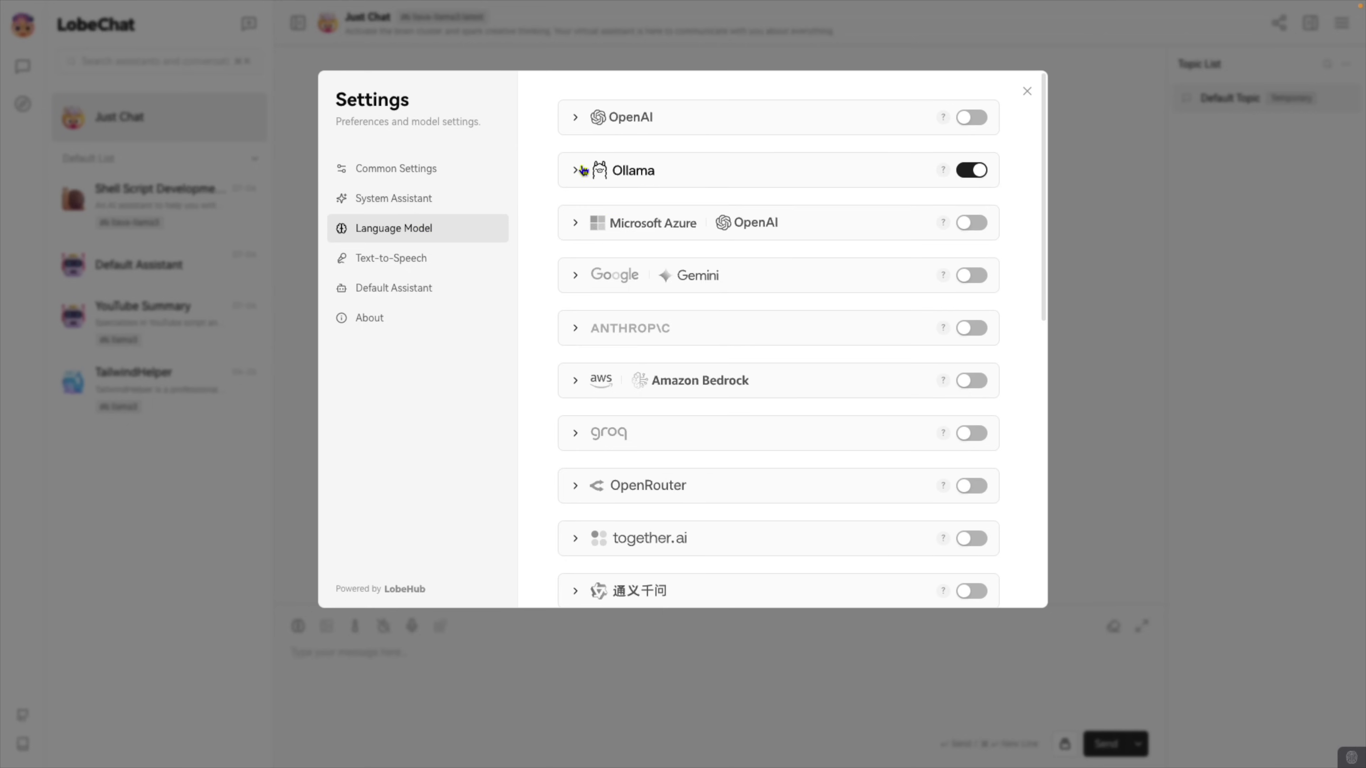
scroll(583, 170, "down", 4)
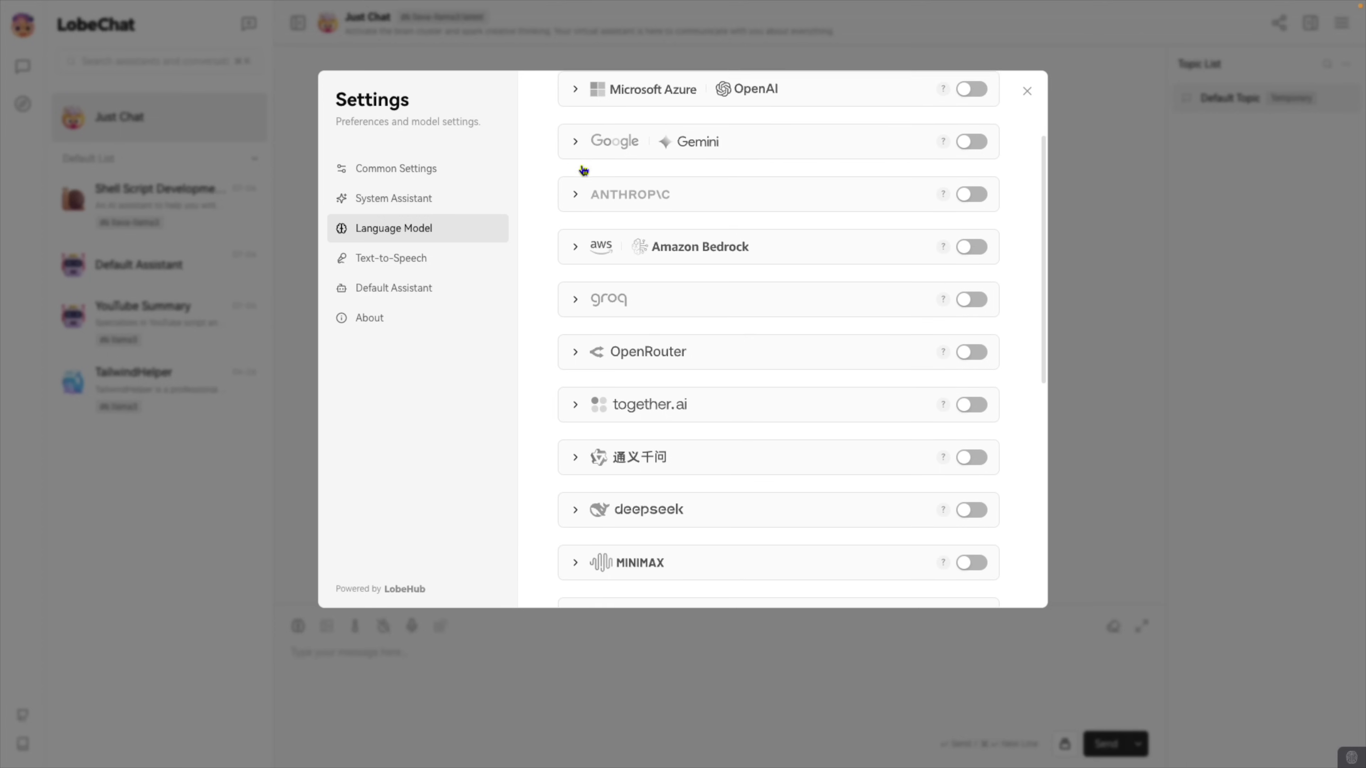
scroll(584, 170, "down", 4)
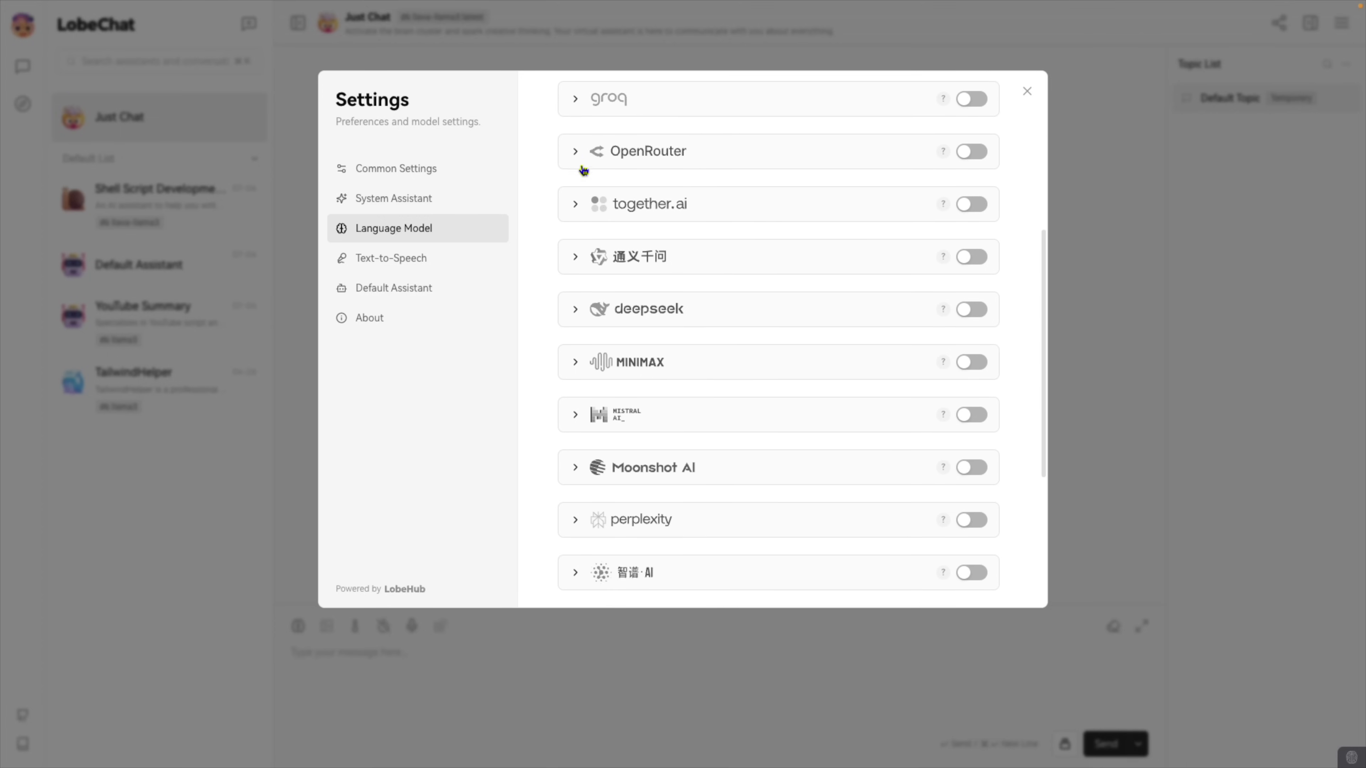
scroll(584, 170, "down", 3)
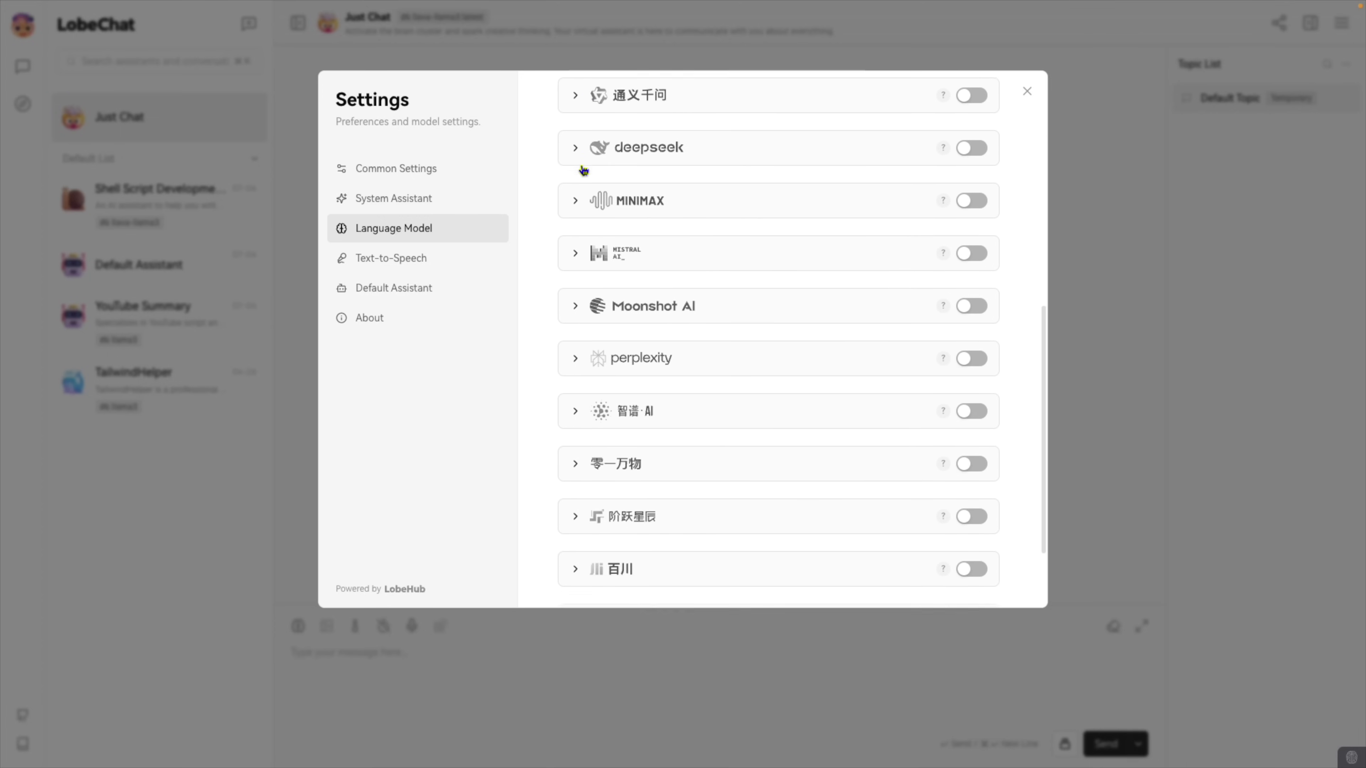
scroll(584, 170, "down", 1)
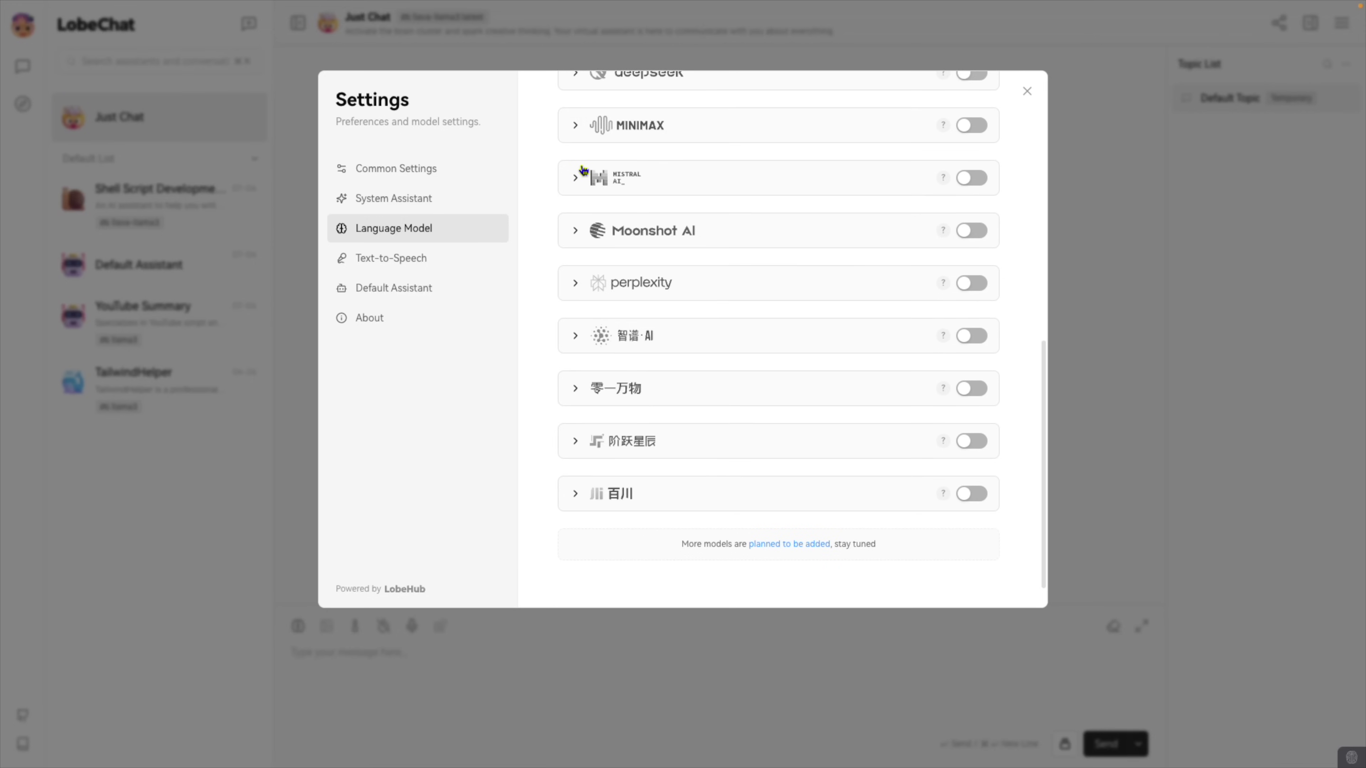
scroll(583, 171, "up", 8)
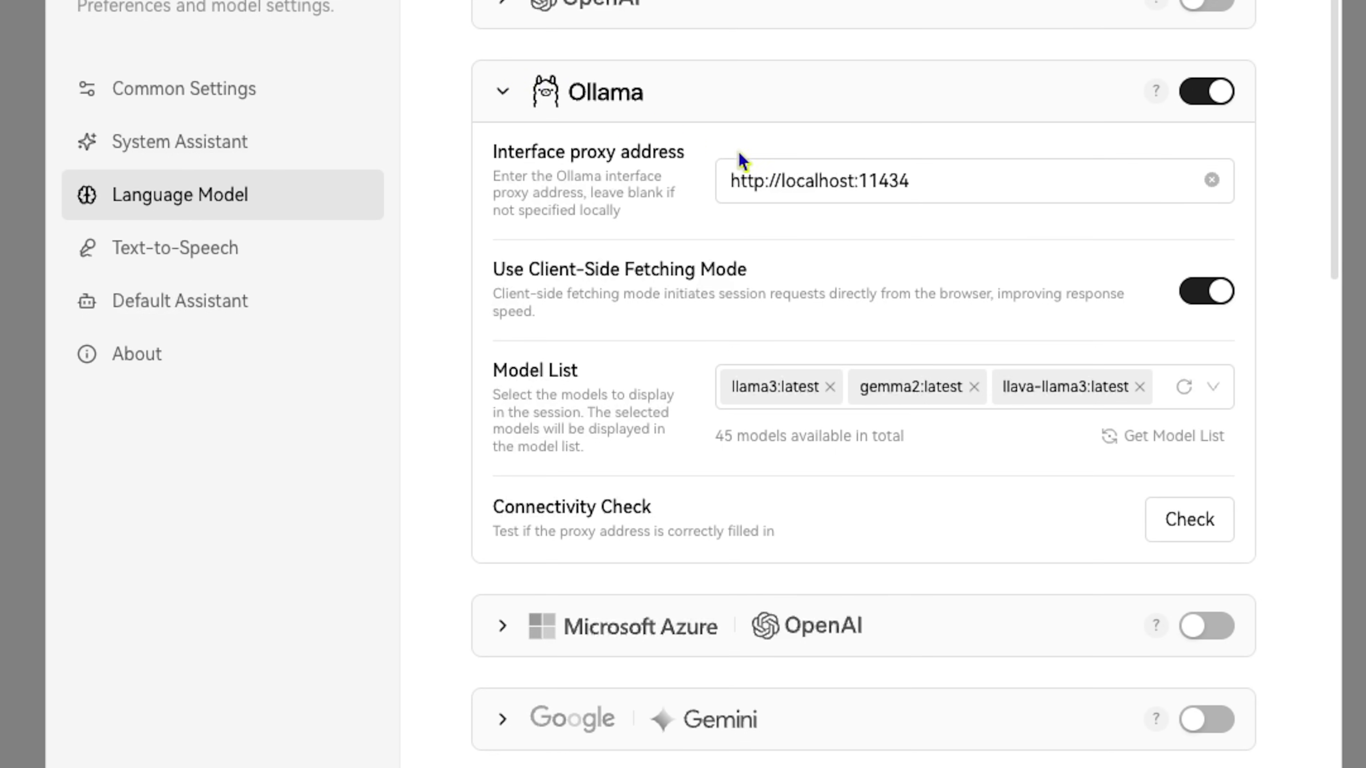
Add m/llama3:8.0B-max to the Ollama model list and remove llama3:latest from it.
left_click(1162, 382)
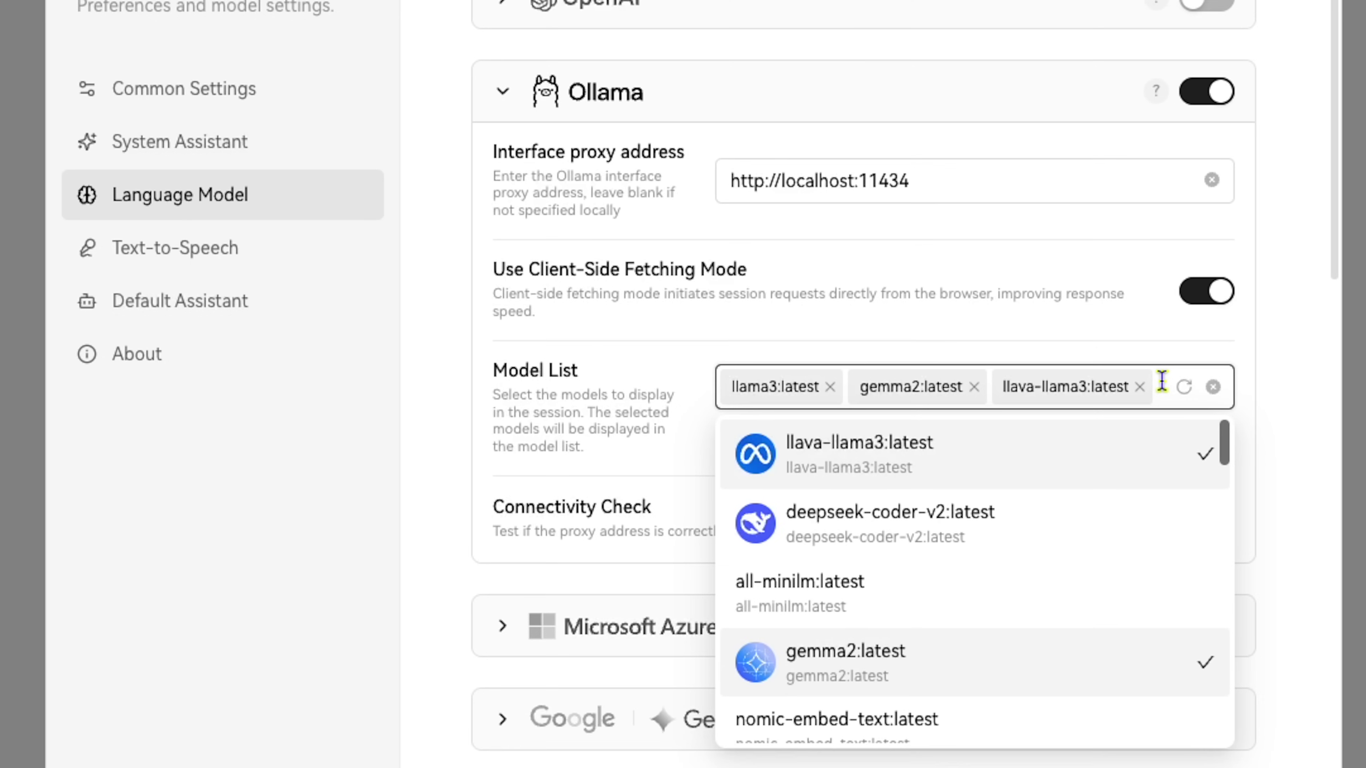
scroll(1134, 546, "down", 10)
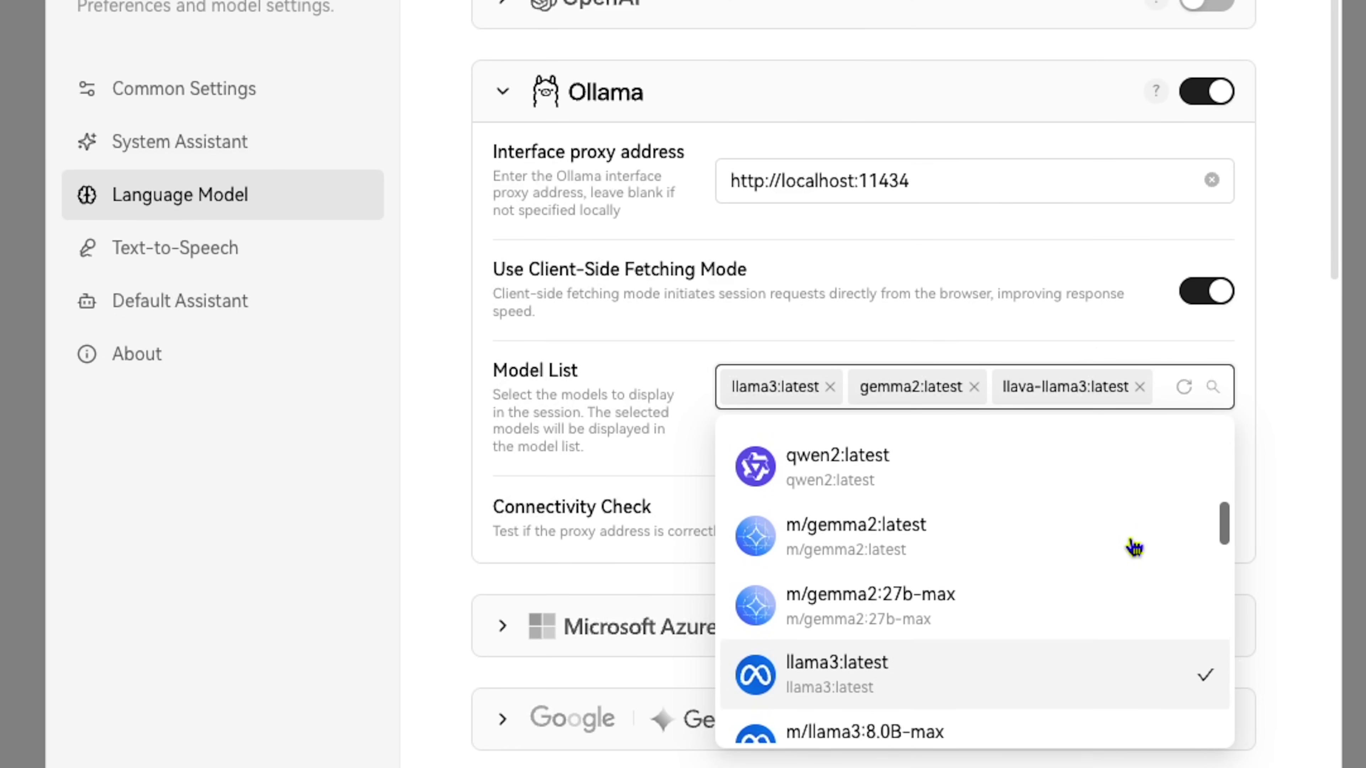
scroll(1135, 547, "down", 5)
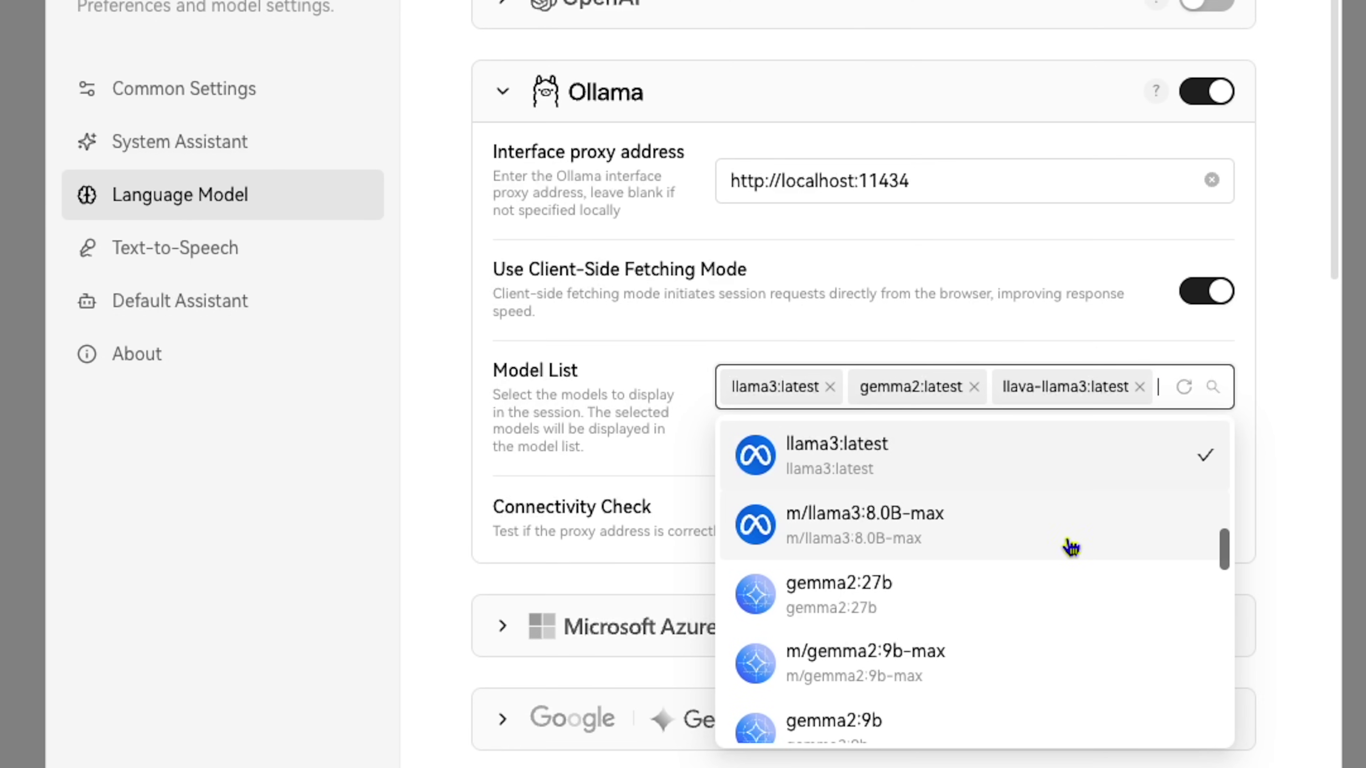
left_click(1071, 547)
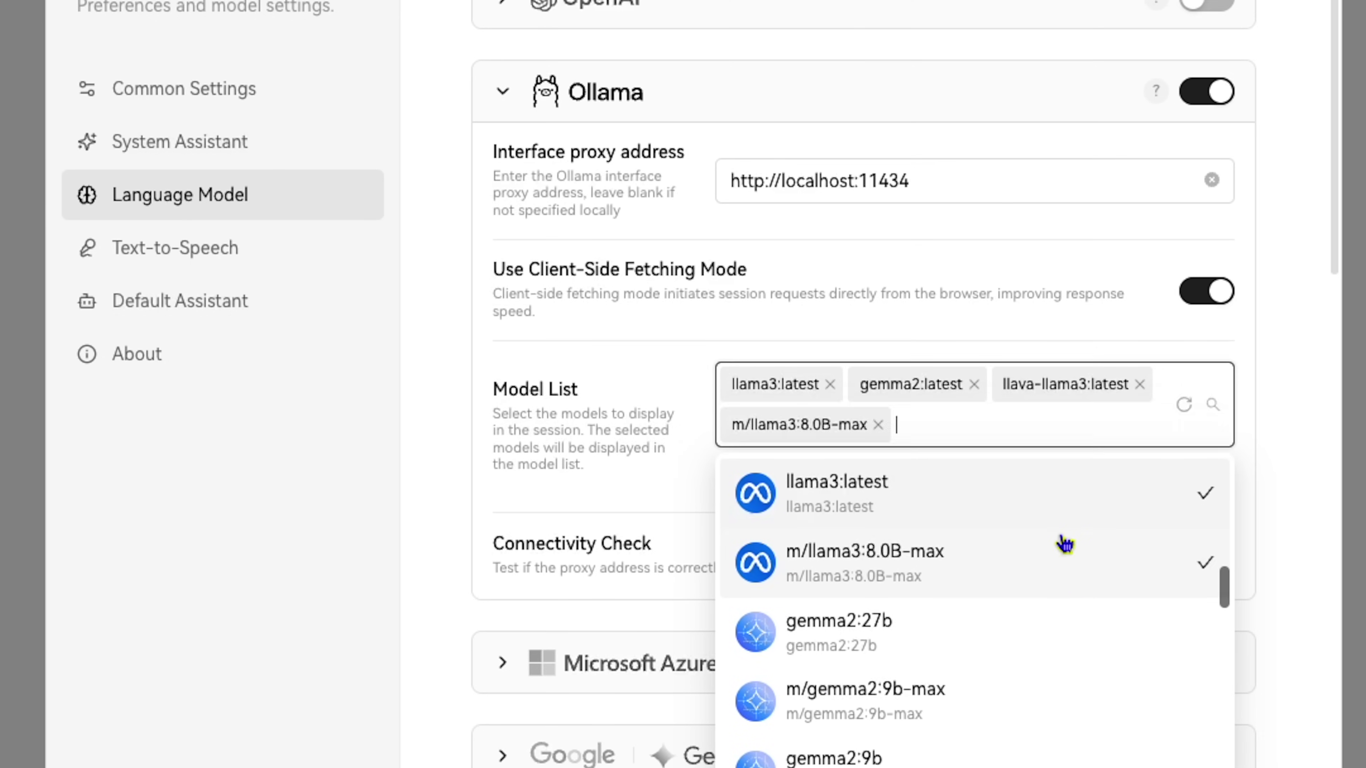
left_click(829, 384)
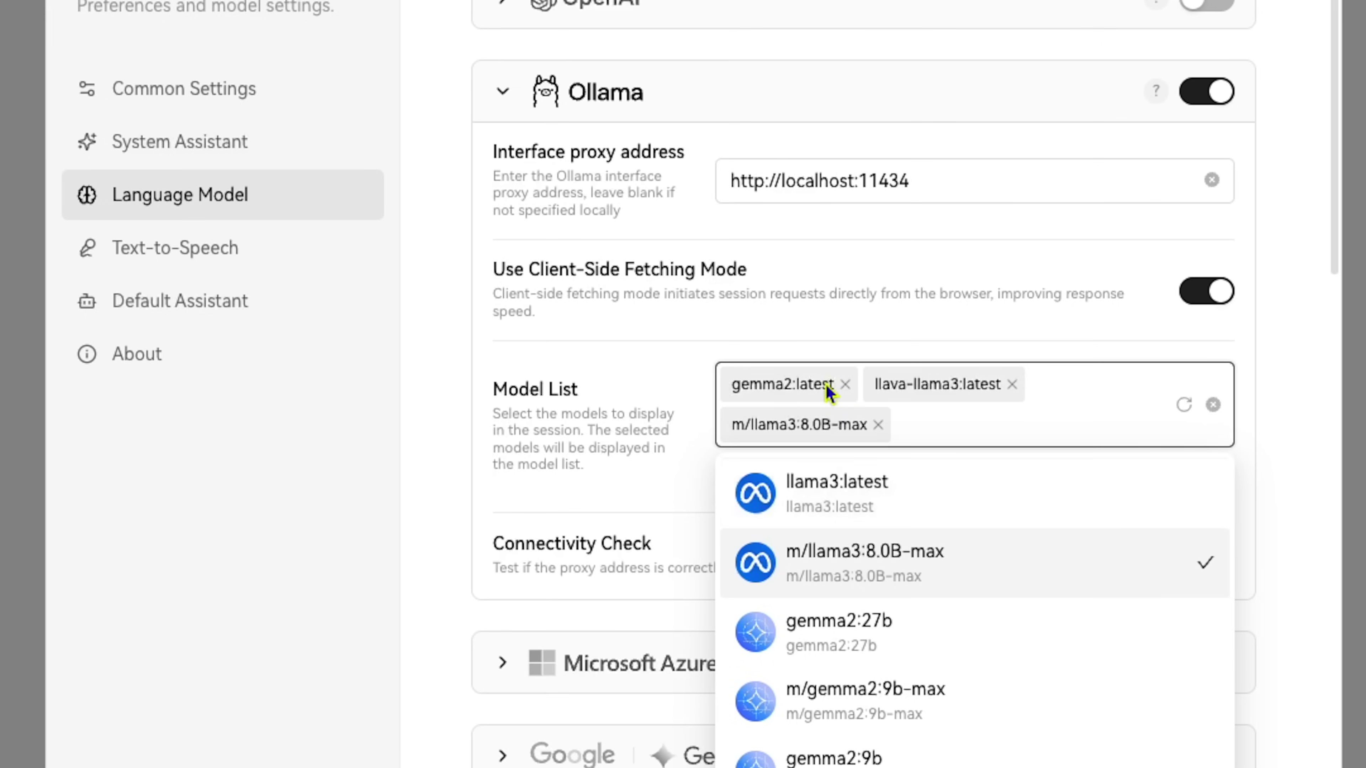
left_click(679, 389)
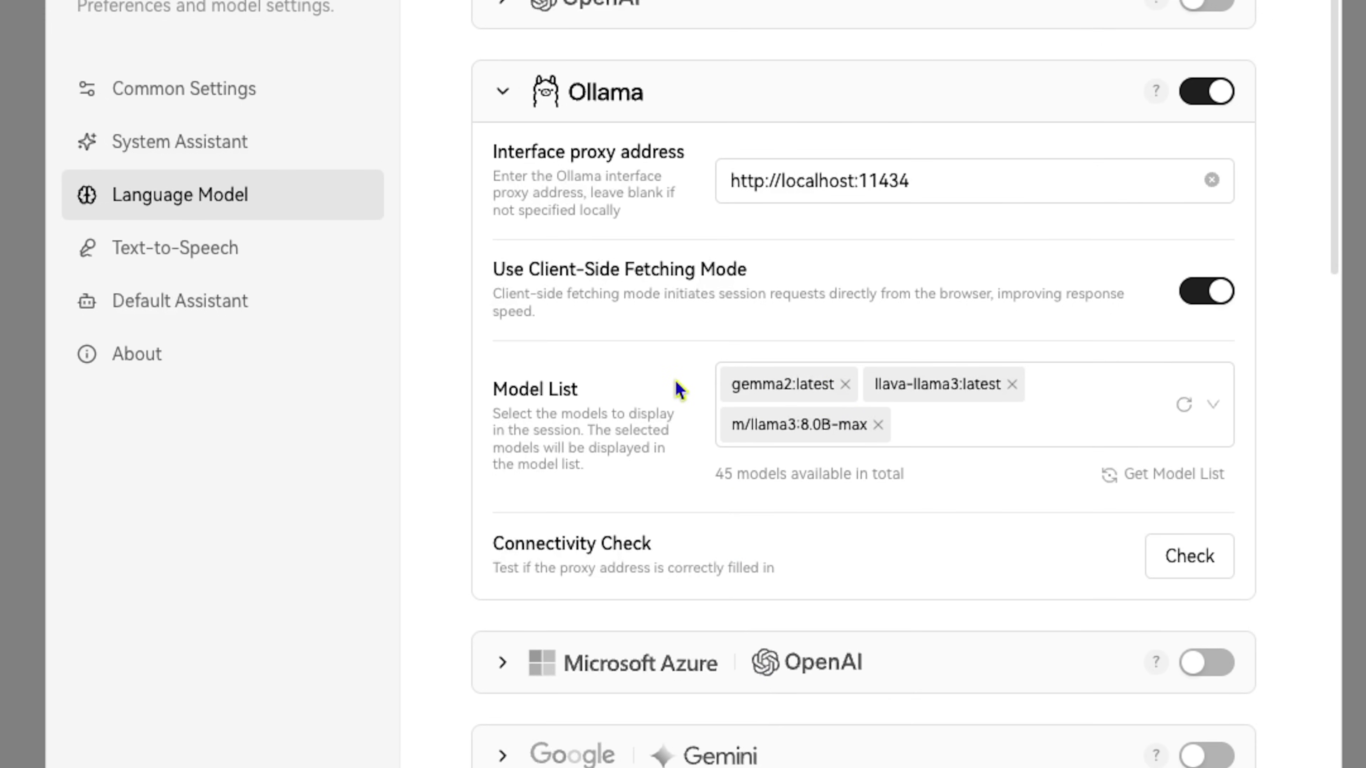
Try Browser as the speech recognition service in the Text-to-Speech settings, and return it to OpenAI.
left_click(248, 258)
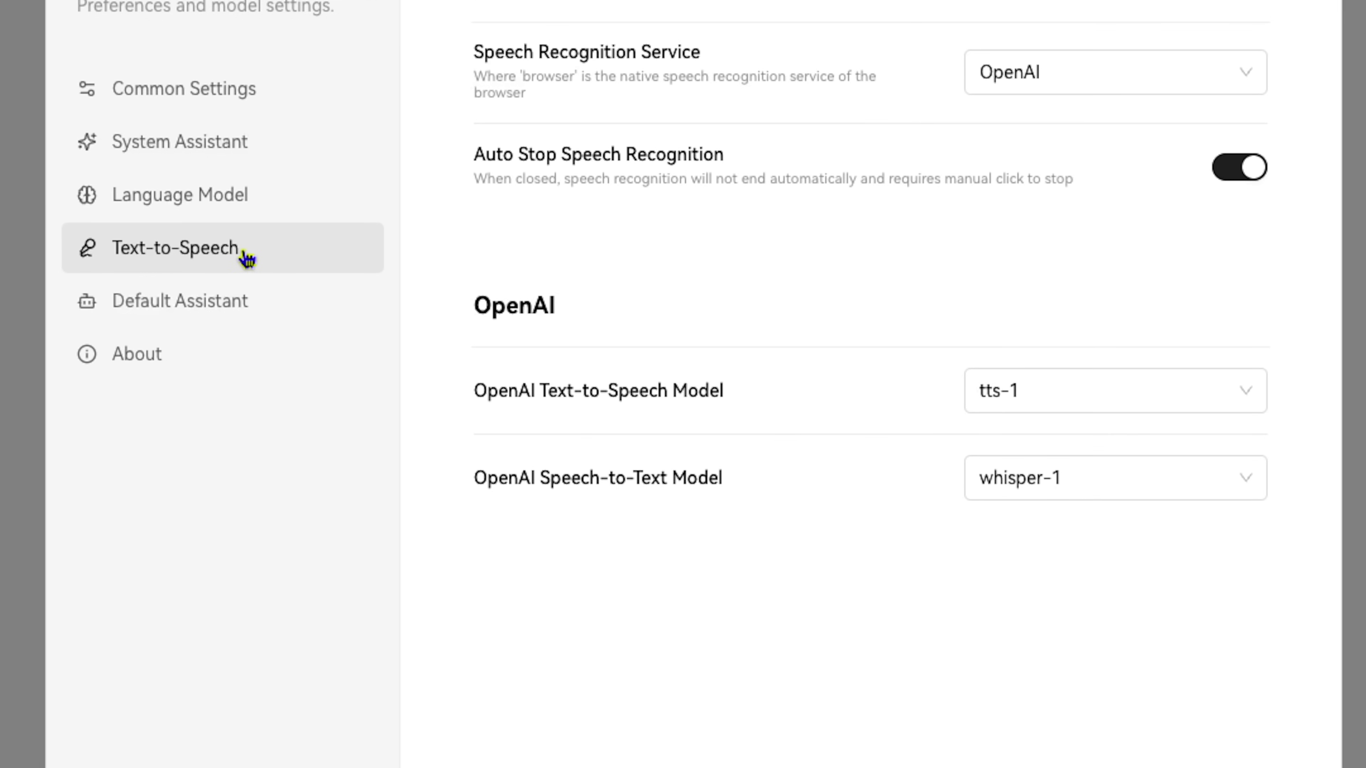
left_click(1003, 94)
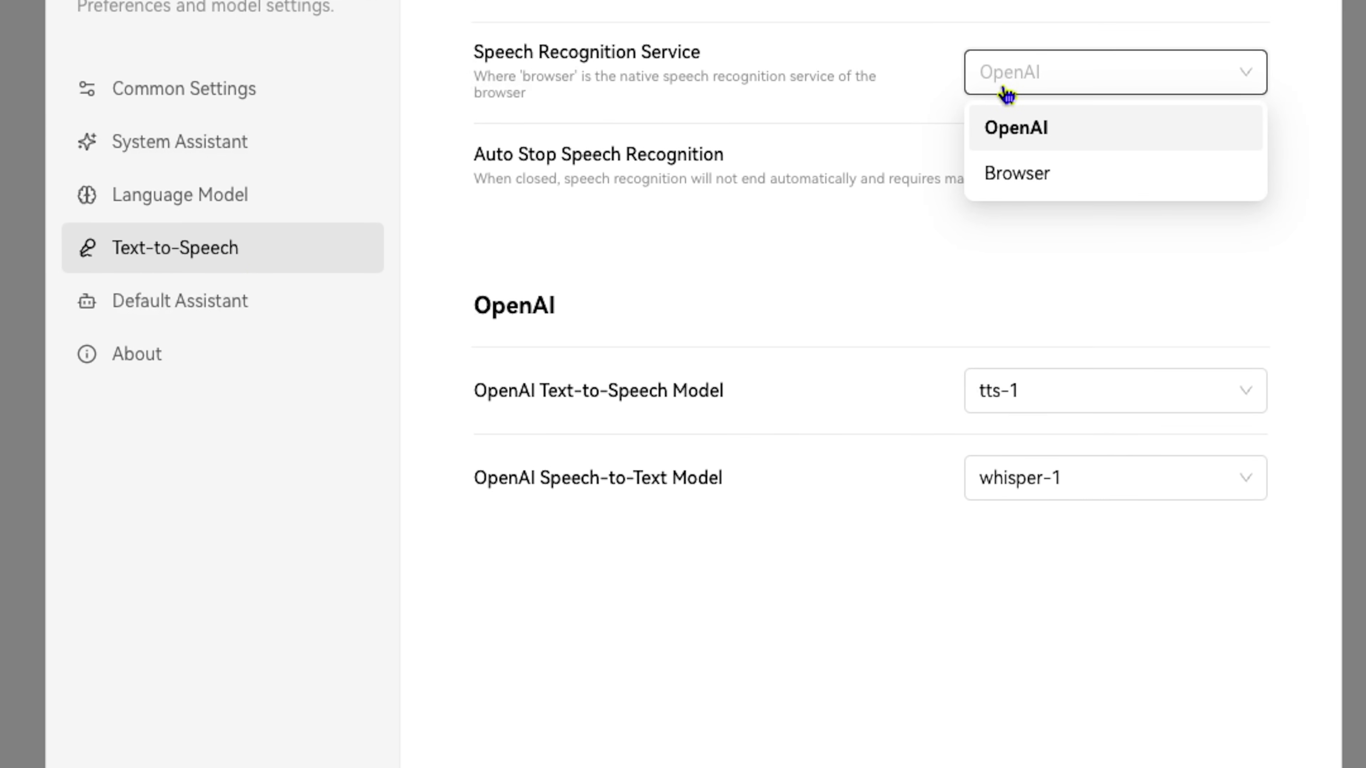
left_click(1015, 174)
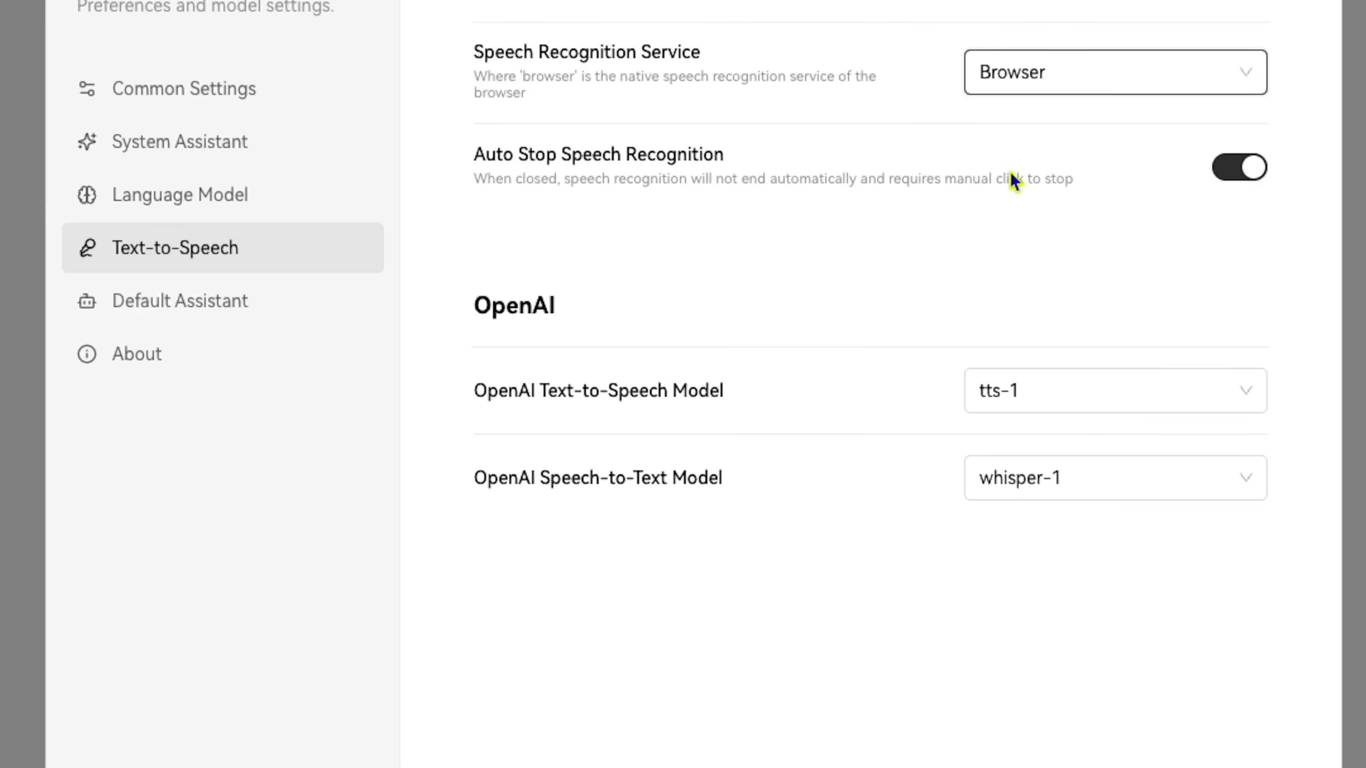
left_click(1015, 79)
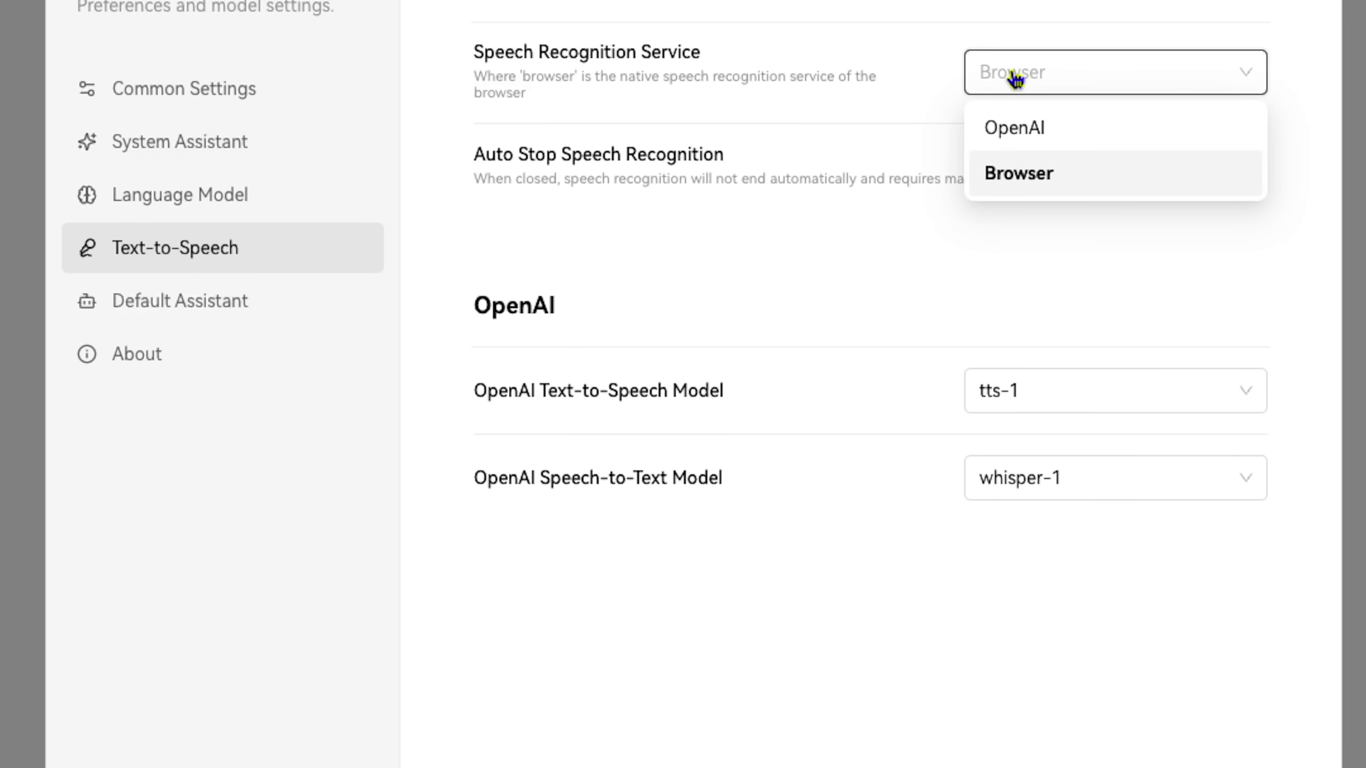
left_click(1015, 136)
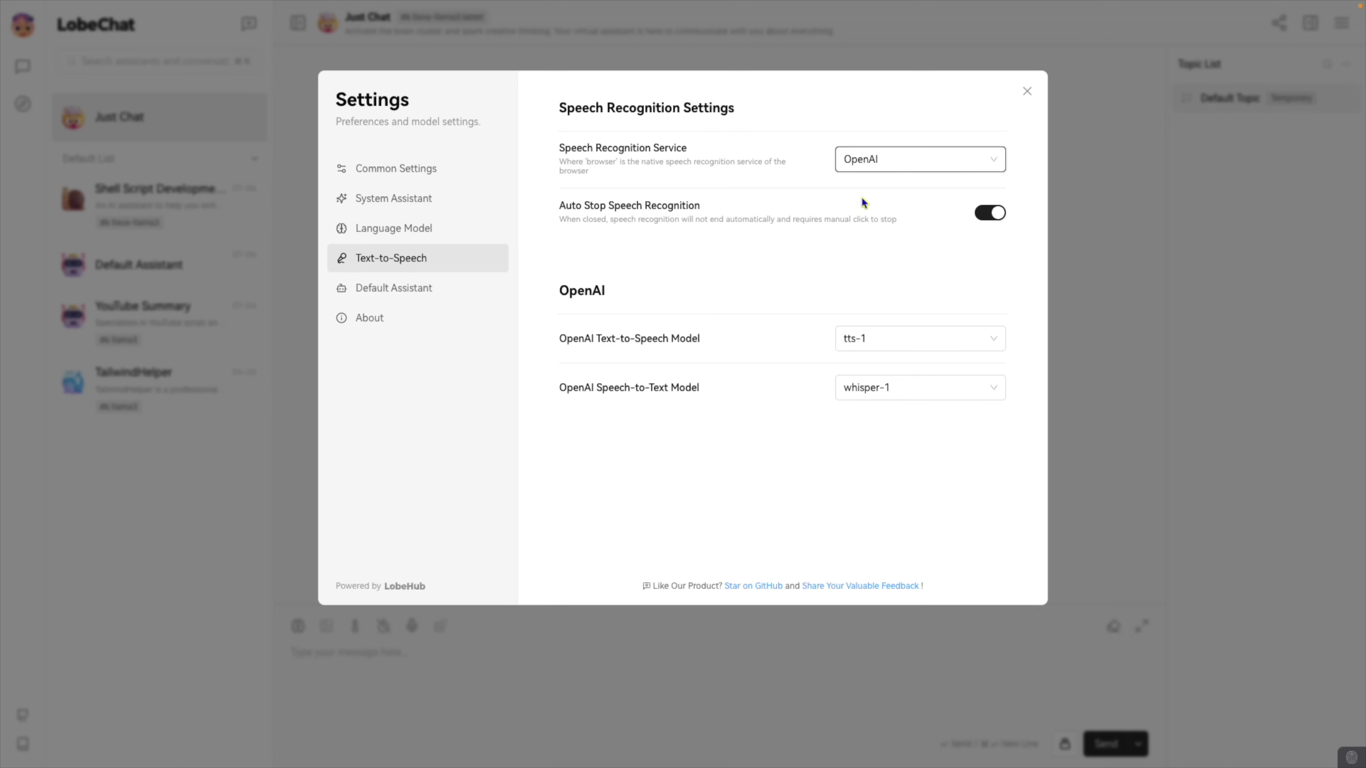
Set the default assistant's model to m/llama3:8.0B-max in its model settings.
left_click(411, 292)
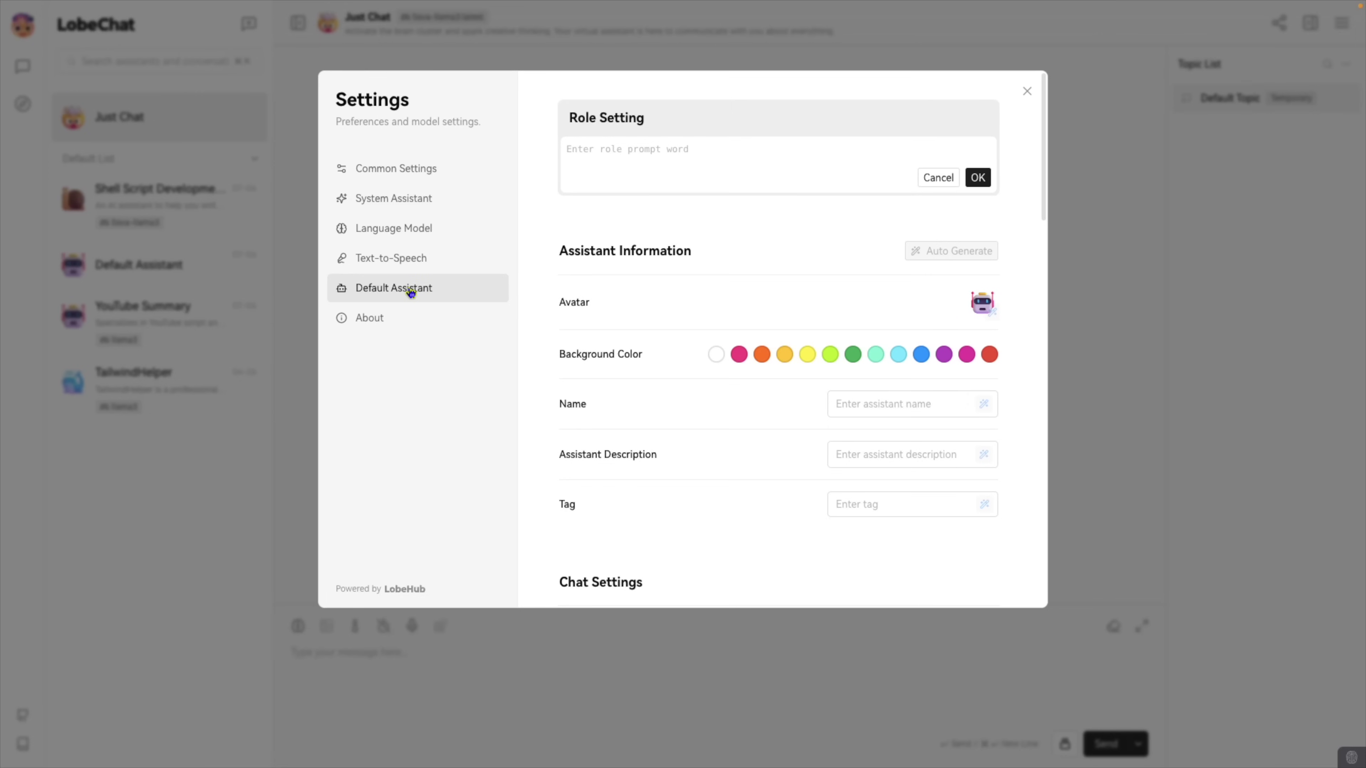
scroll(571, 322, "down", 6)
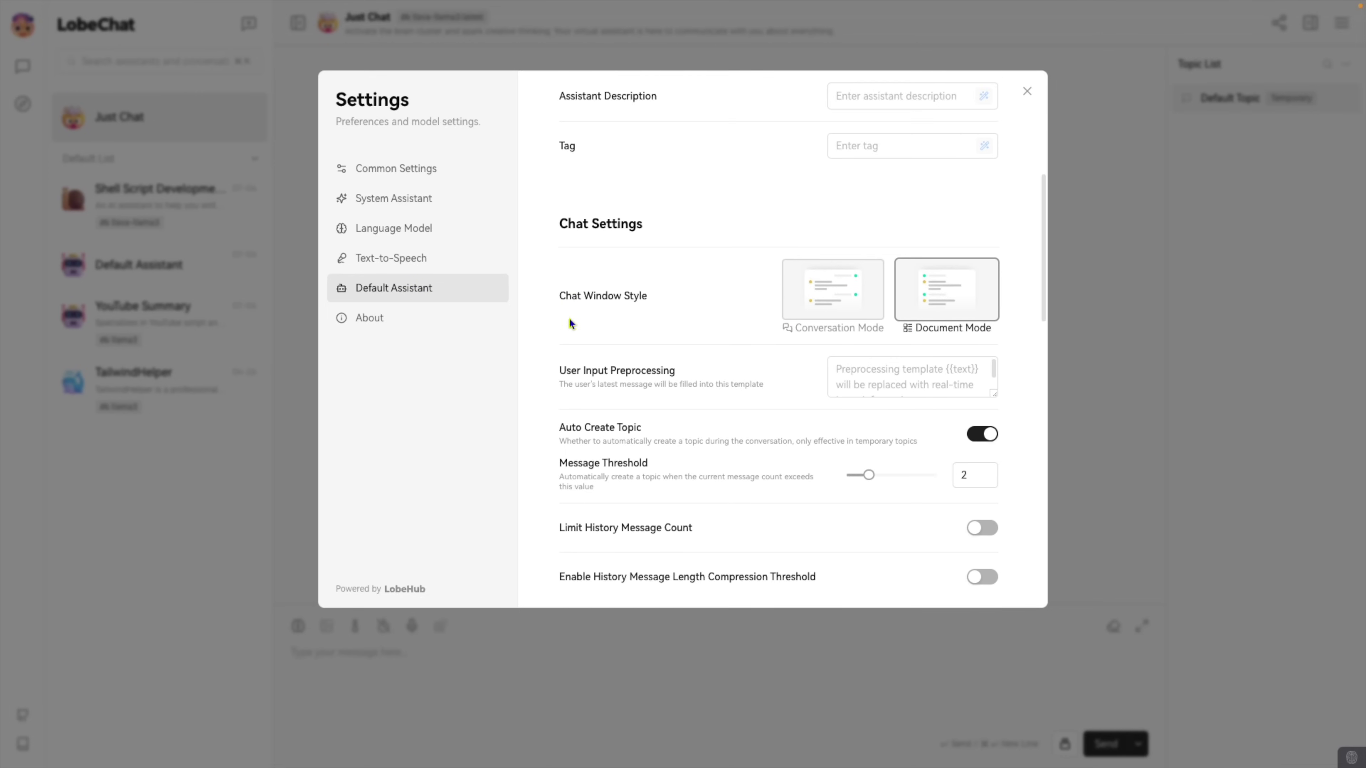
scroll(571, 321, "down", 4)
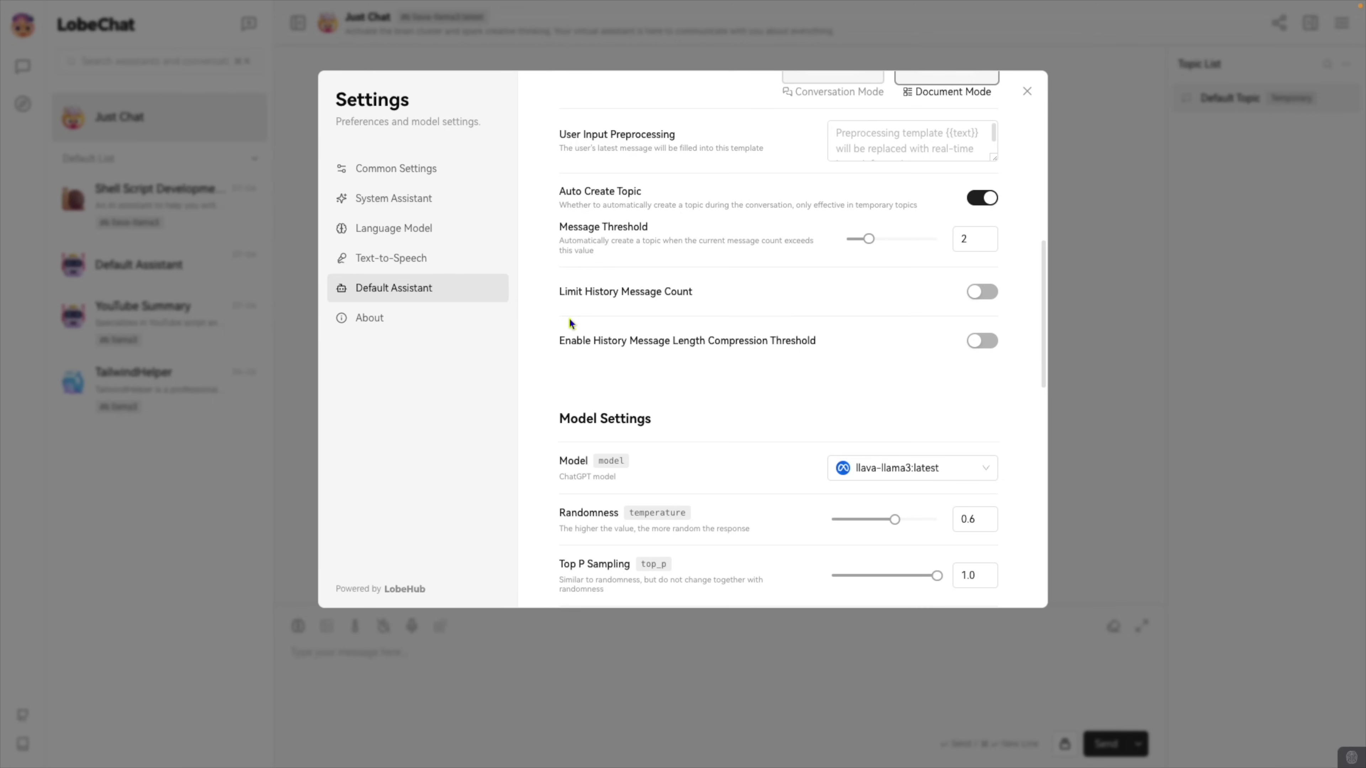
scroll(569, 317, "down", 4)
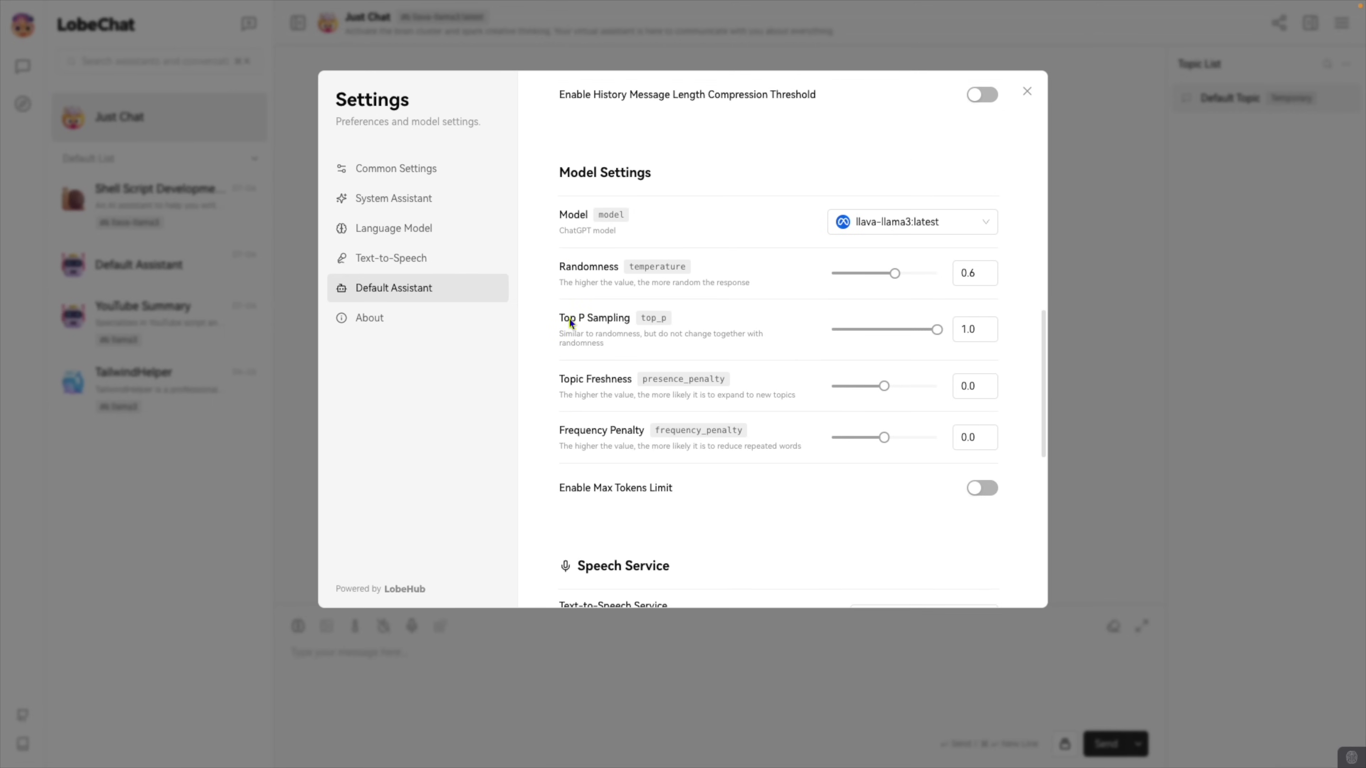
left_click(884, 214)
left_click(892, 297)
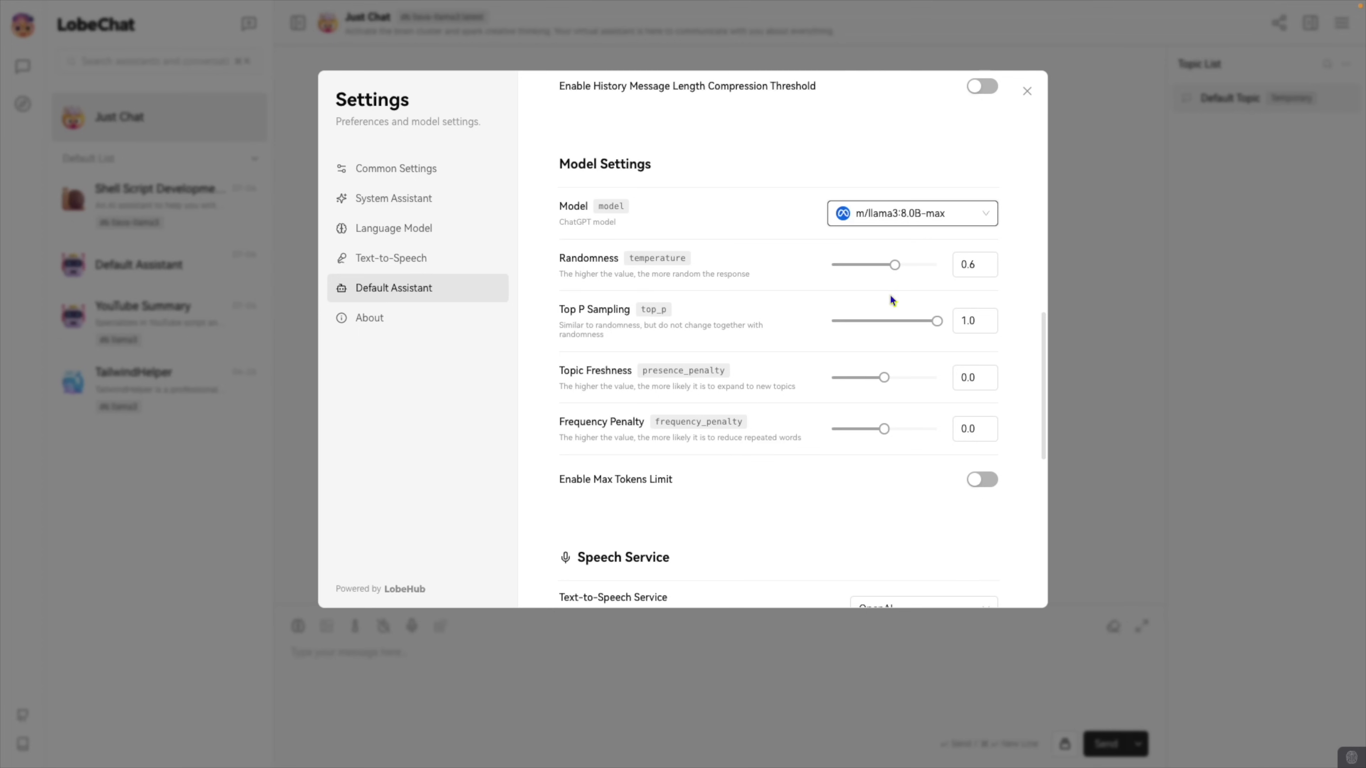
Review the default assistant's remaining speech and plugin settings and the About page, and close the settings.
scroll(891, 296, "down", 5)
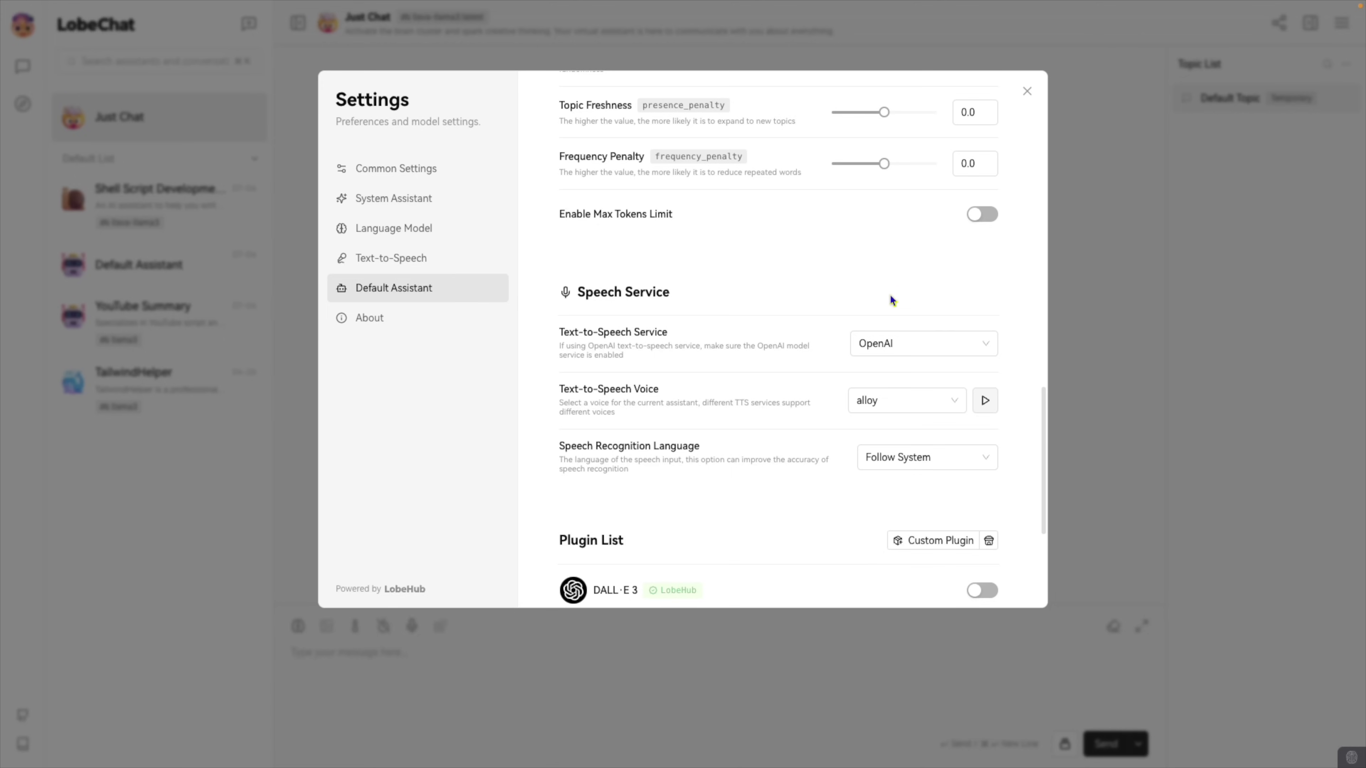
scroll(891, 300, "down", 5)
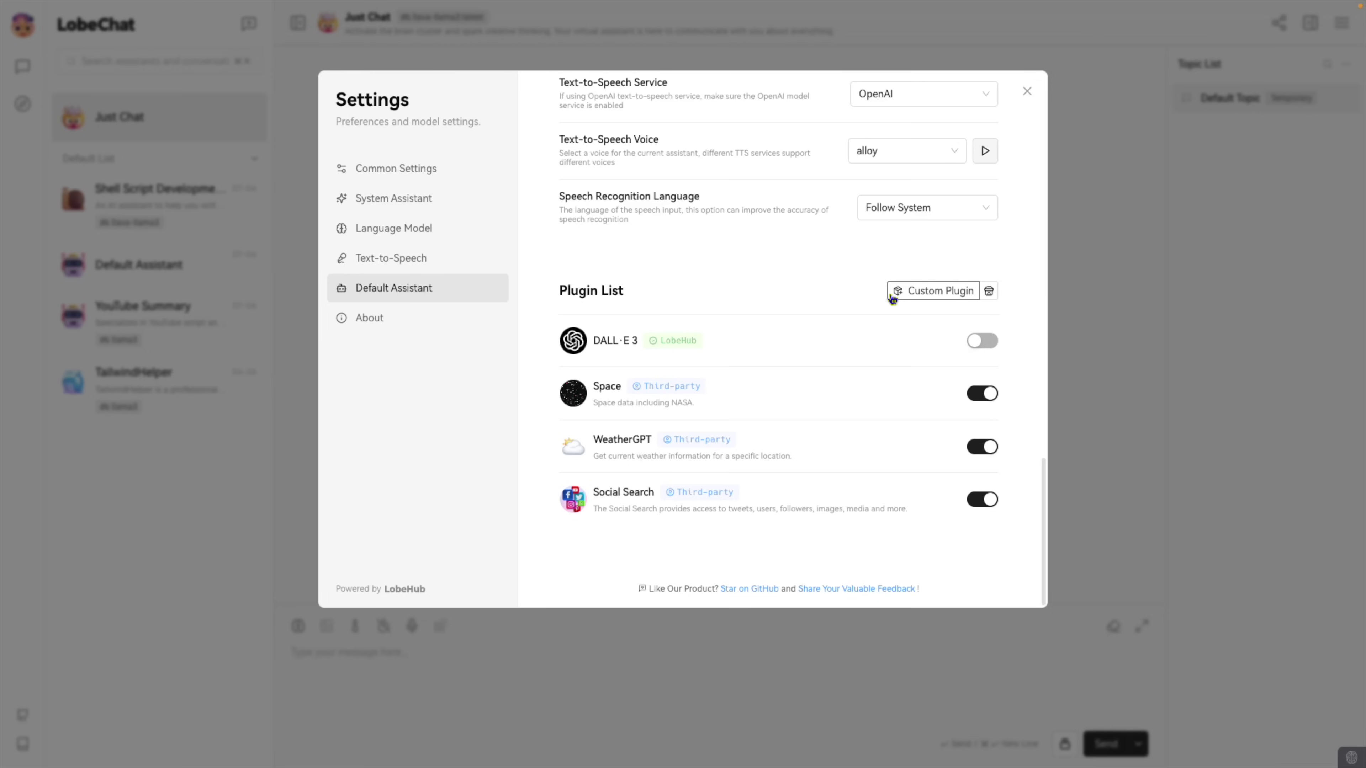
left_click(389, 318)
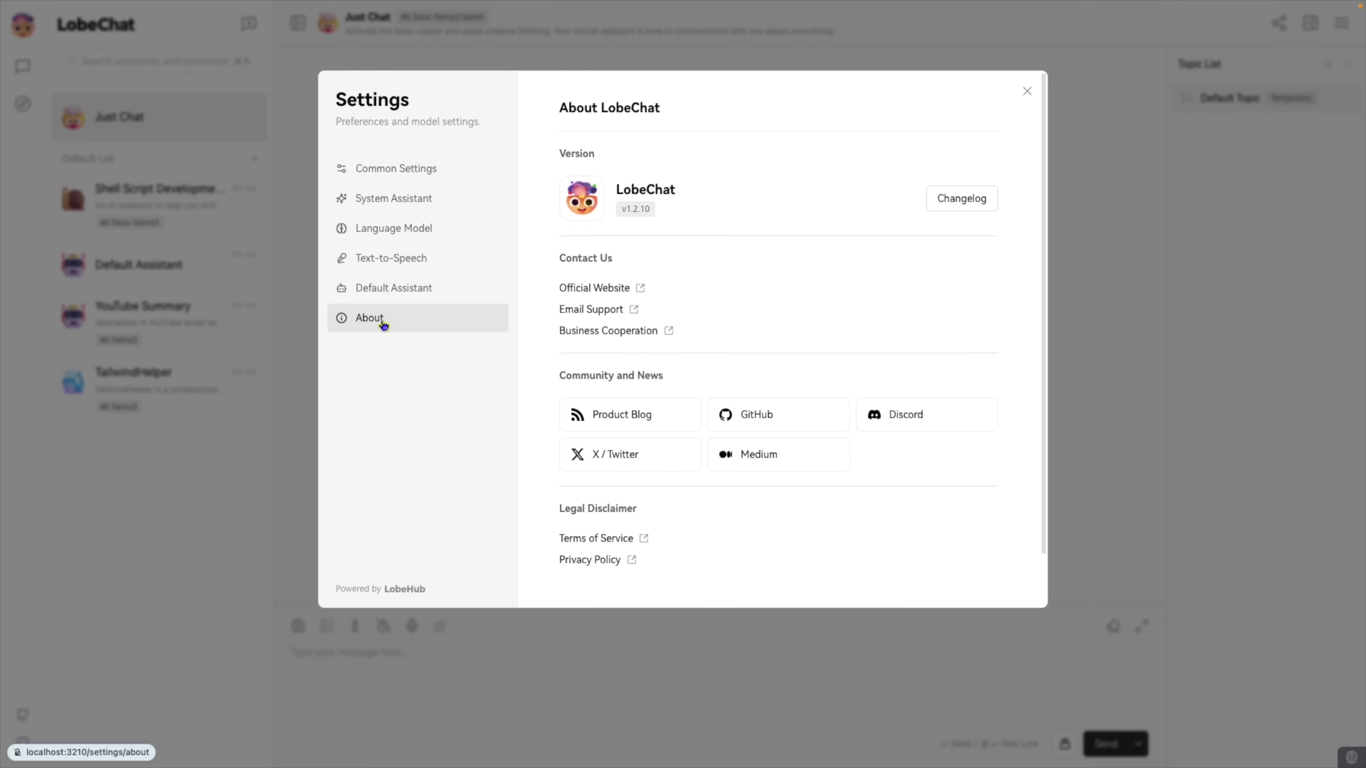
left_click(284, 418)
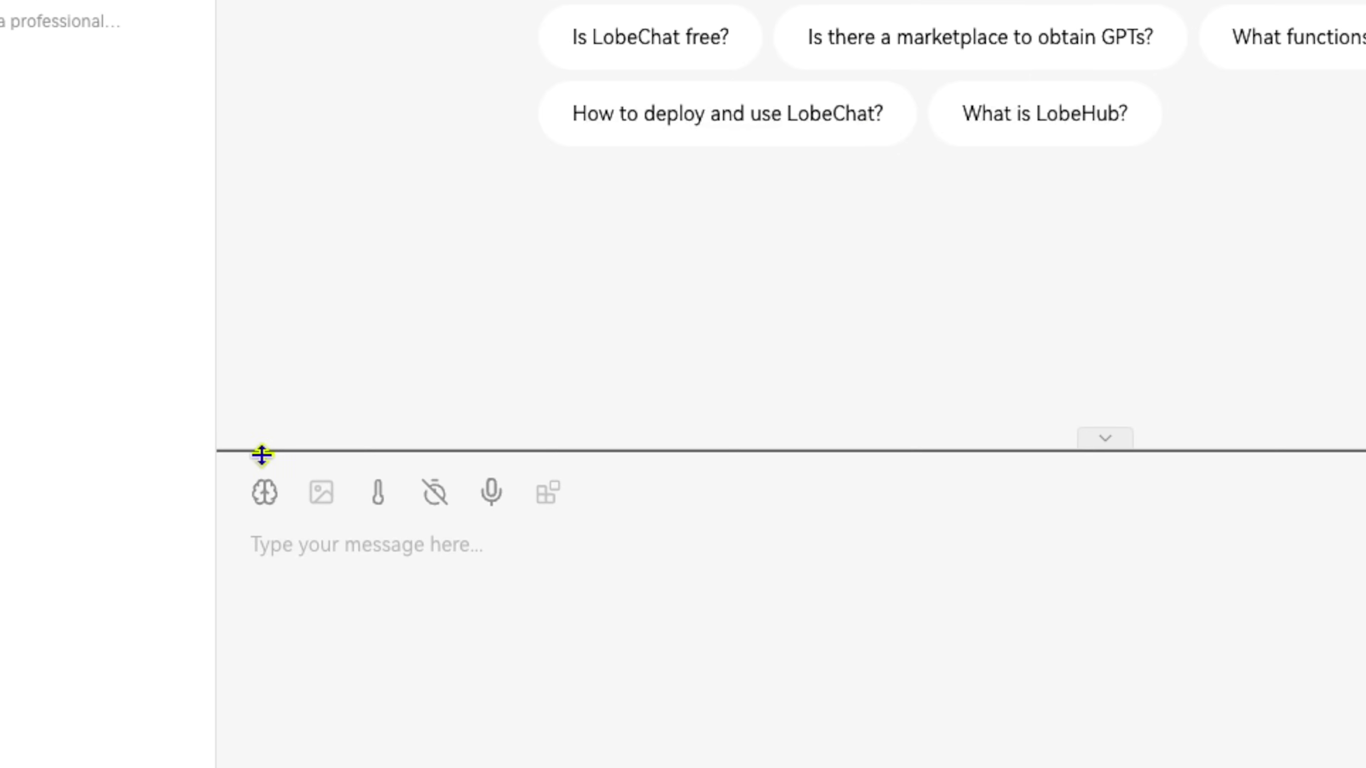
Set the chat's model to m/llama3:8.0B-max, and try llava-llama3:latest from the Ollama models.
left_click(266, 492)
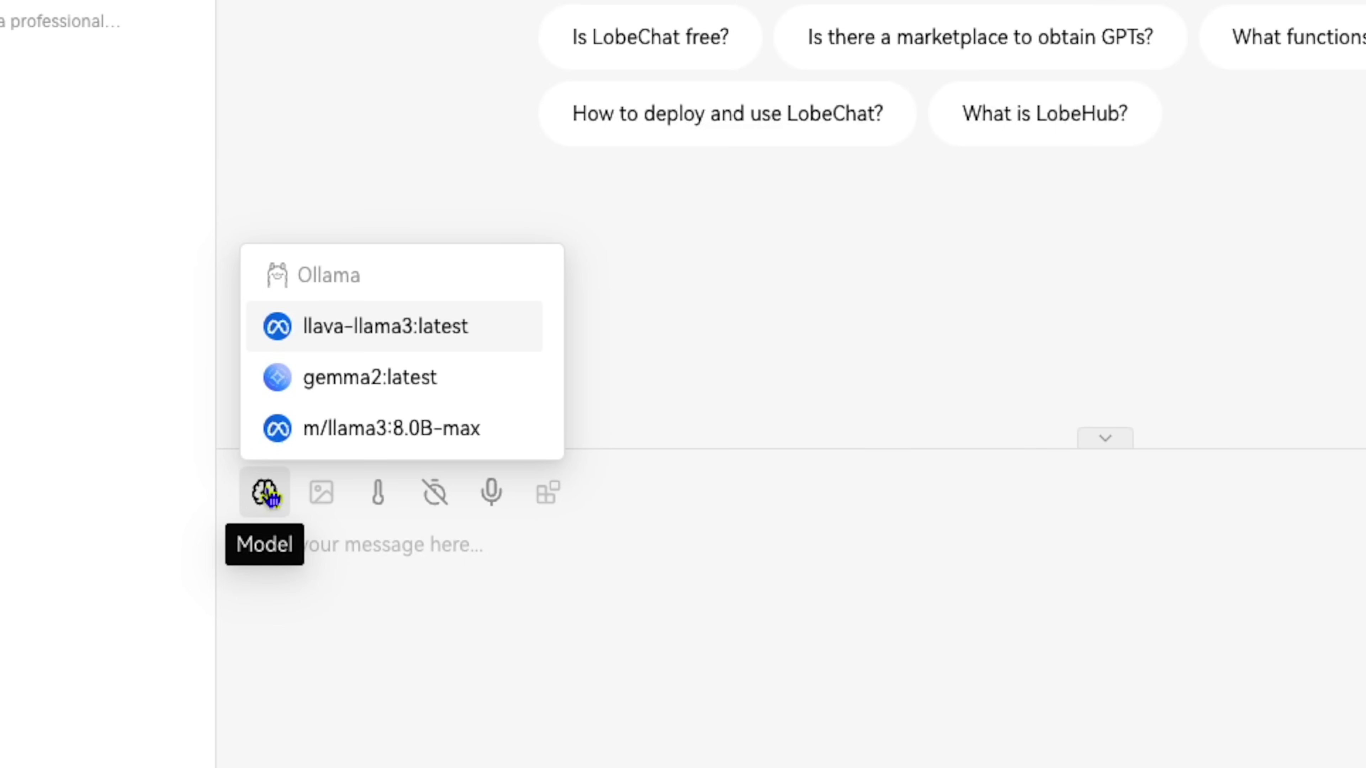
left_click(311, 438)
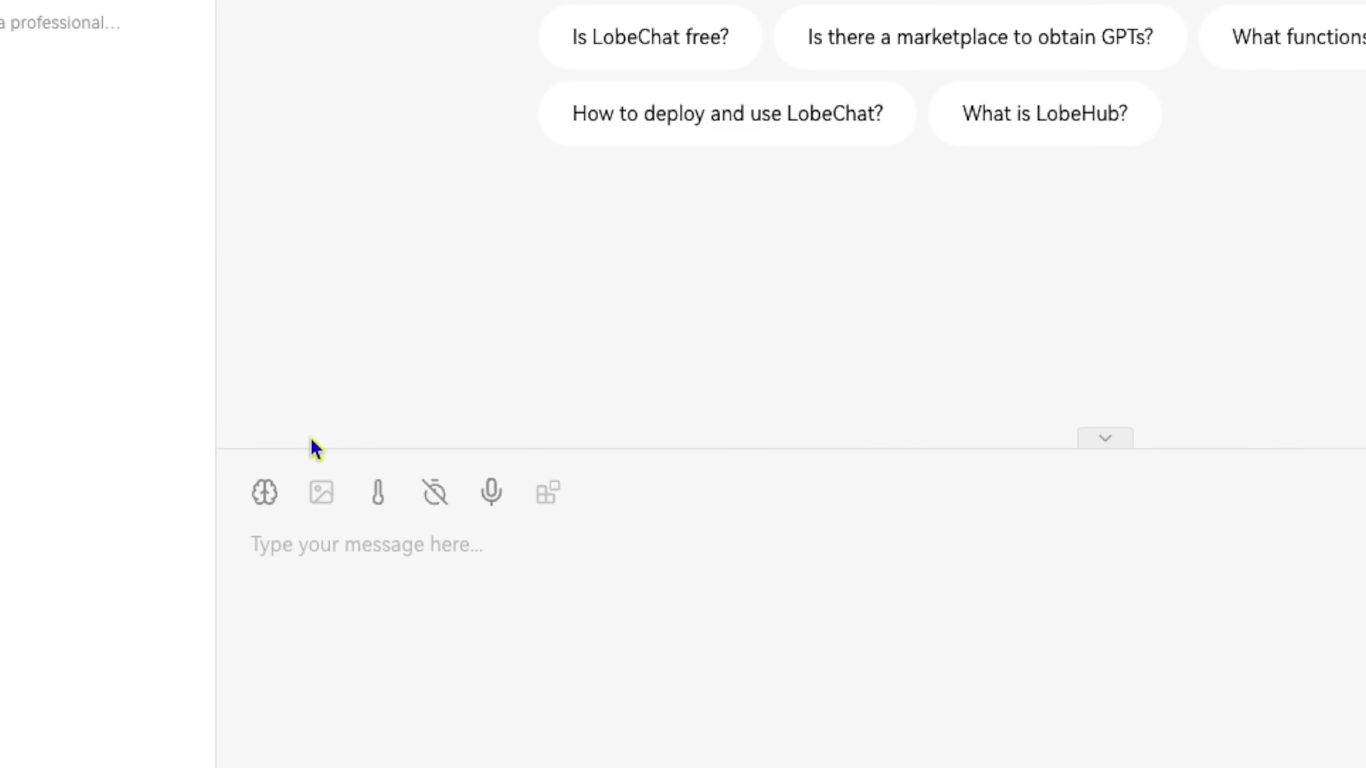
left_click(265, 494)
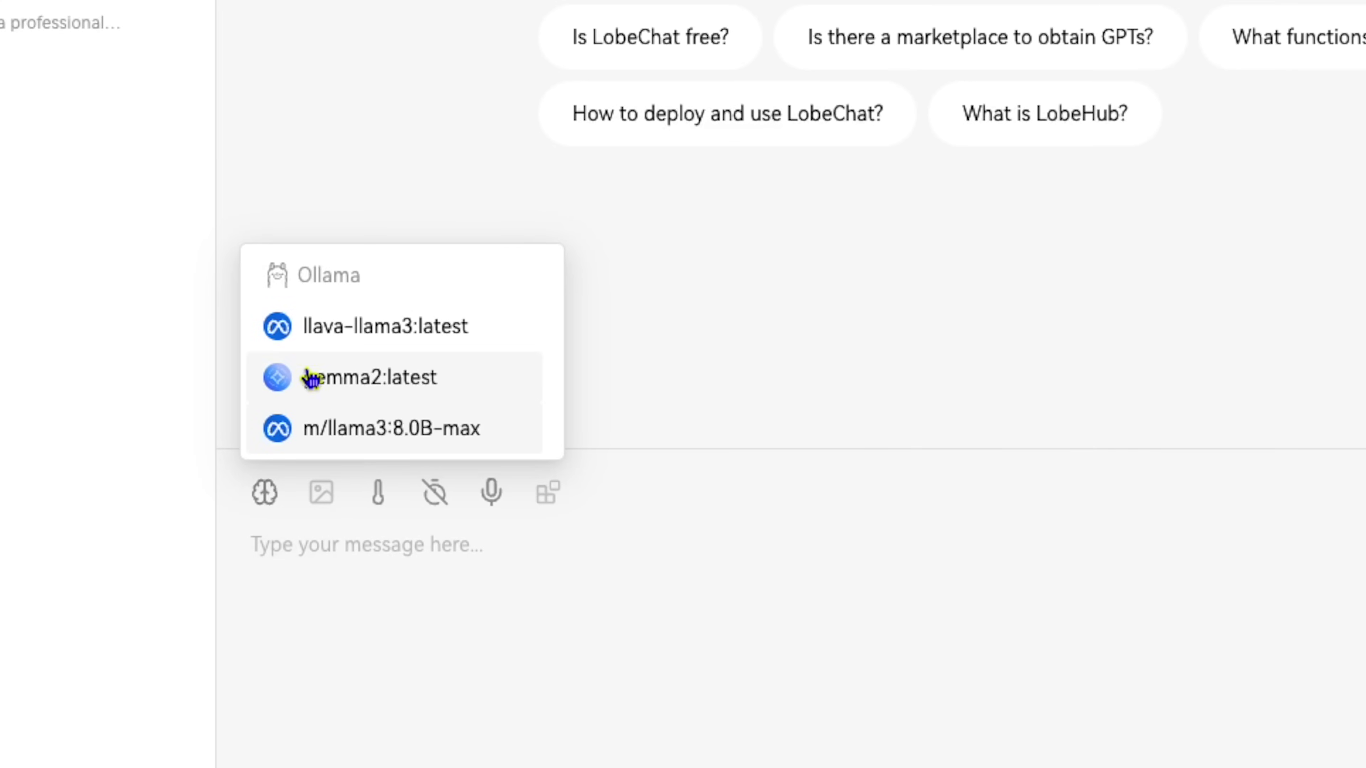
left_click(315, 340)
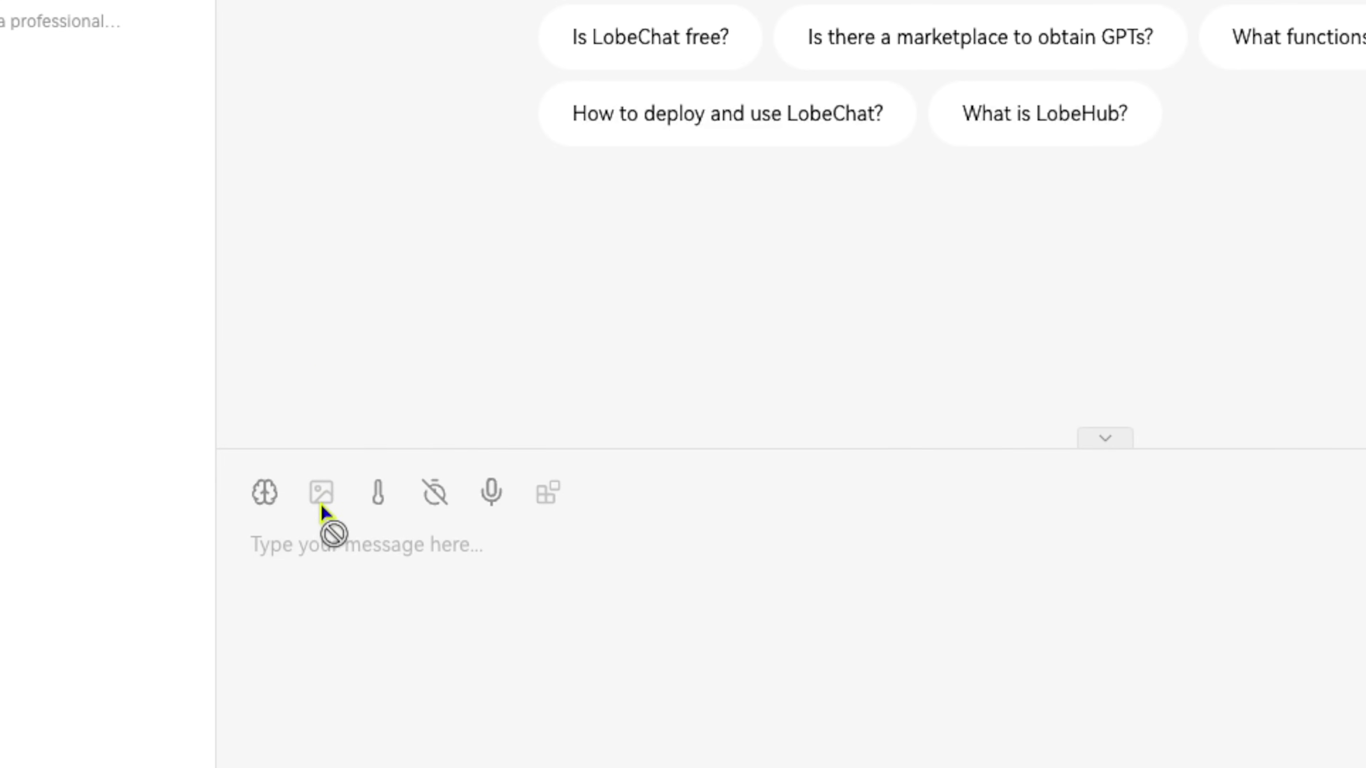
Review the chat's image upload, randomness, history limit and plugin tools, and start and stop a voice input recording.
mouse_move(322, 510)
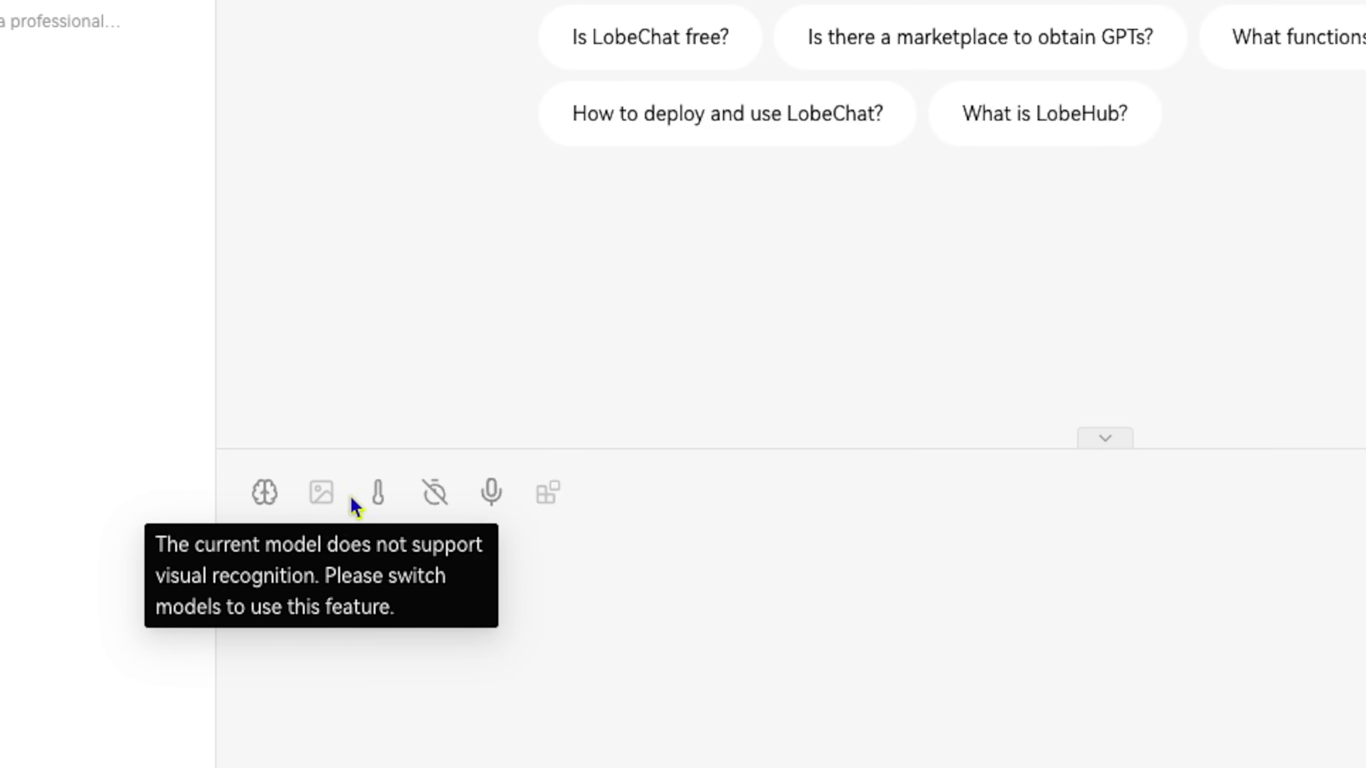
left_click(377, 494)
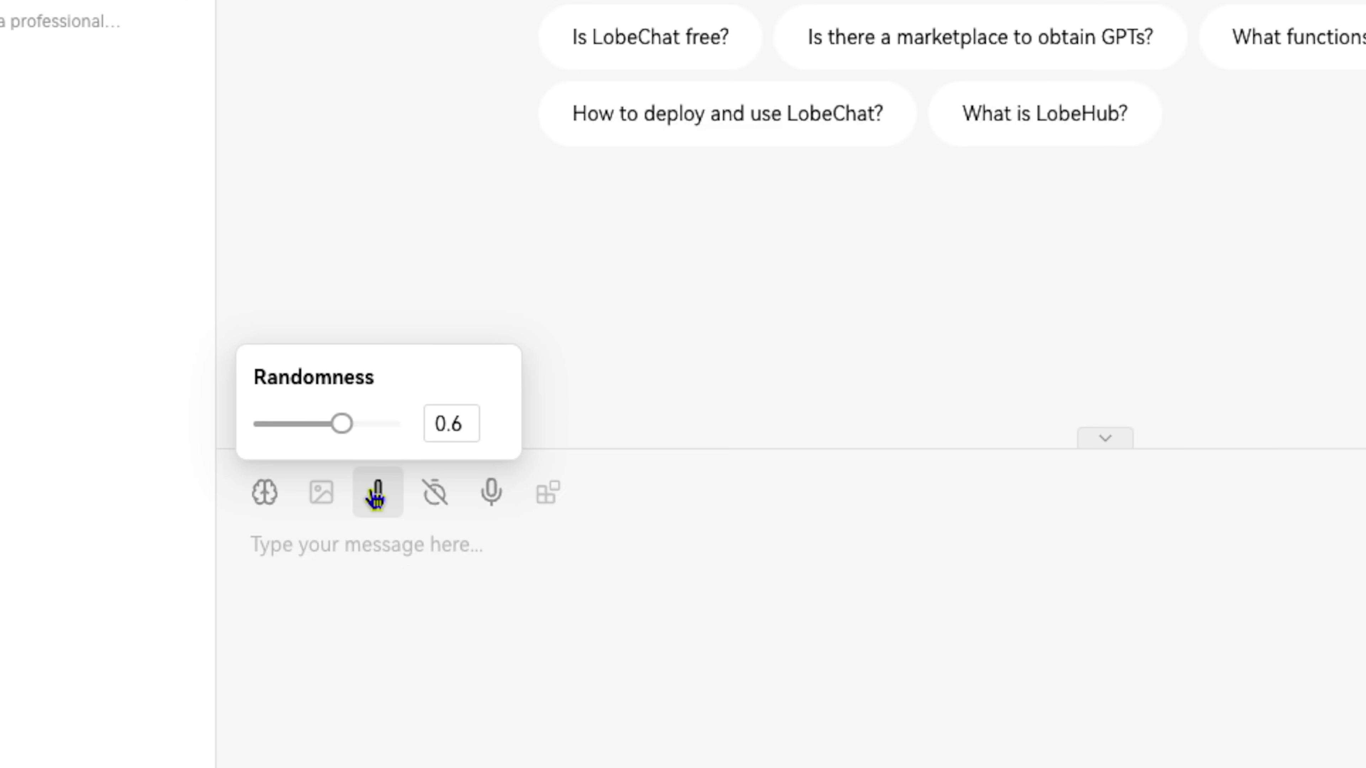
left_click(437, 496)
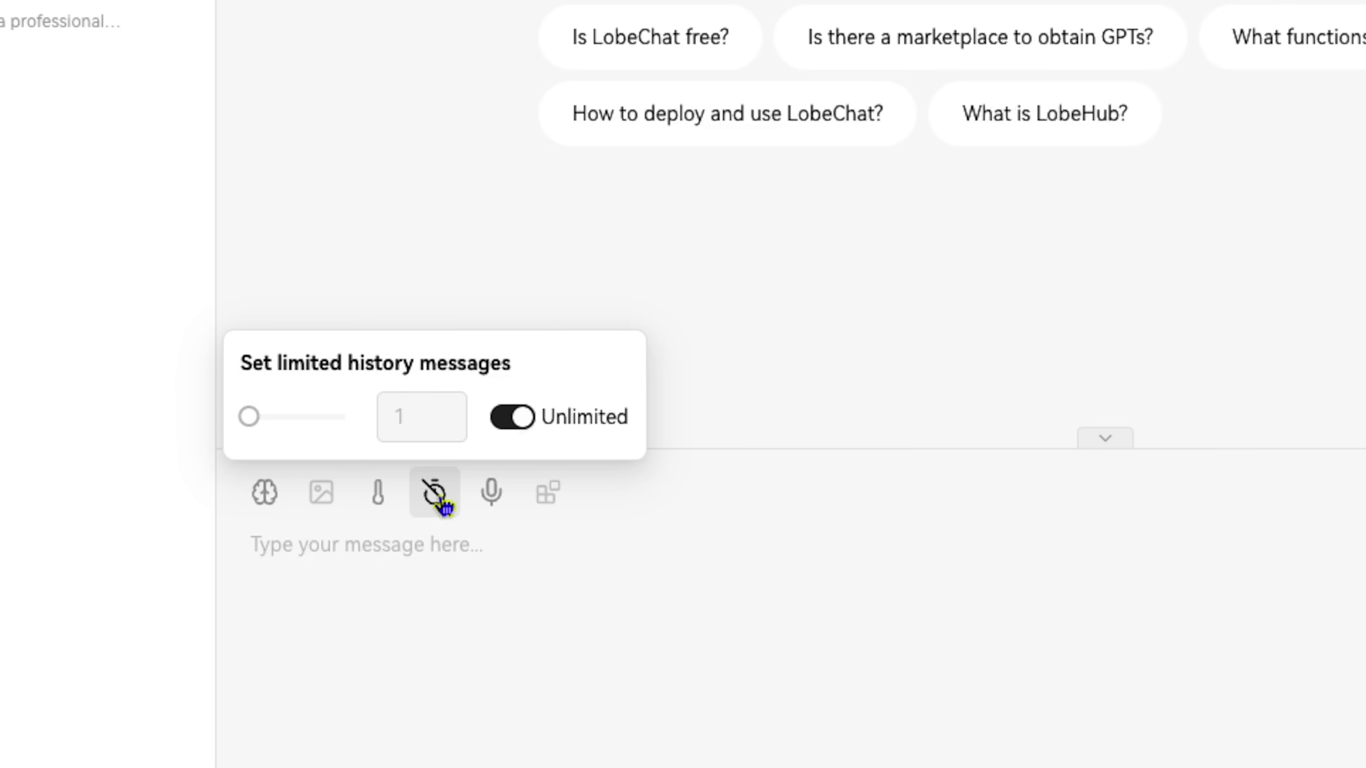
left_click(491, 498)
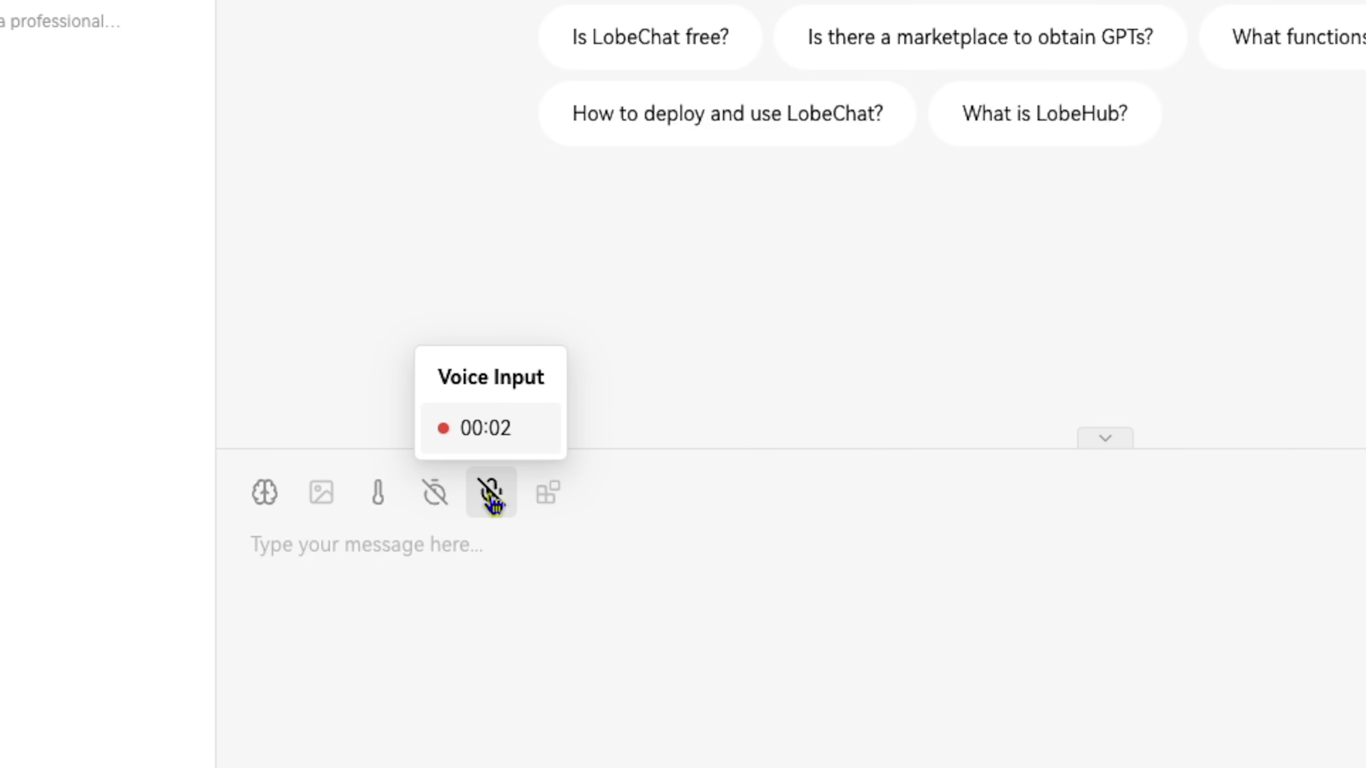
left_click(491, 498)
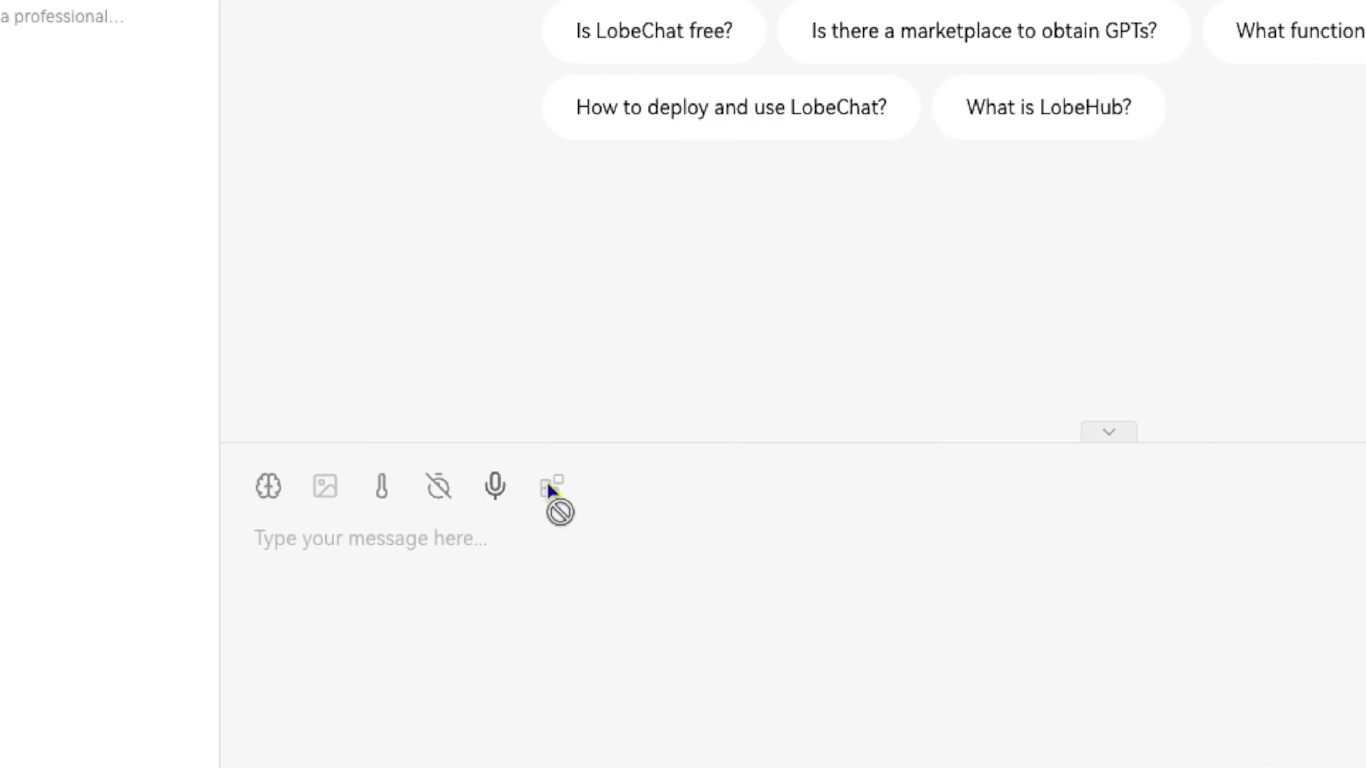
mouse_move(554, 488)
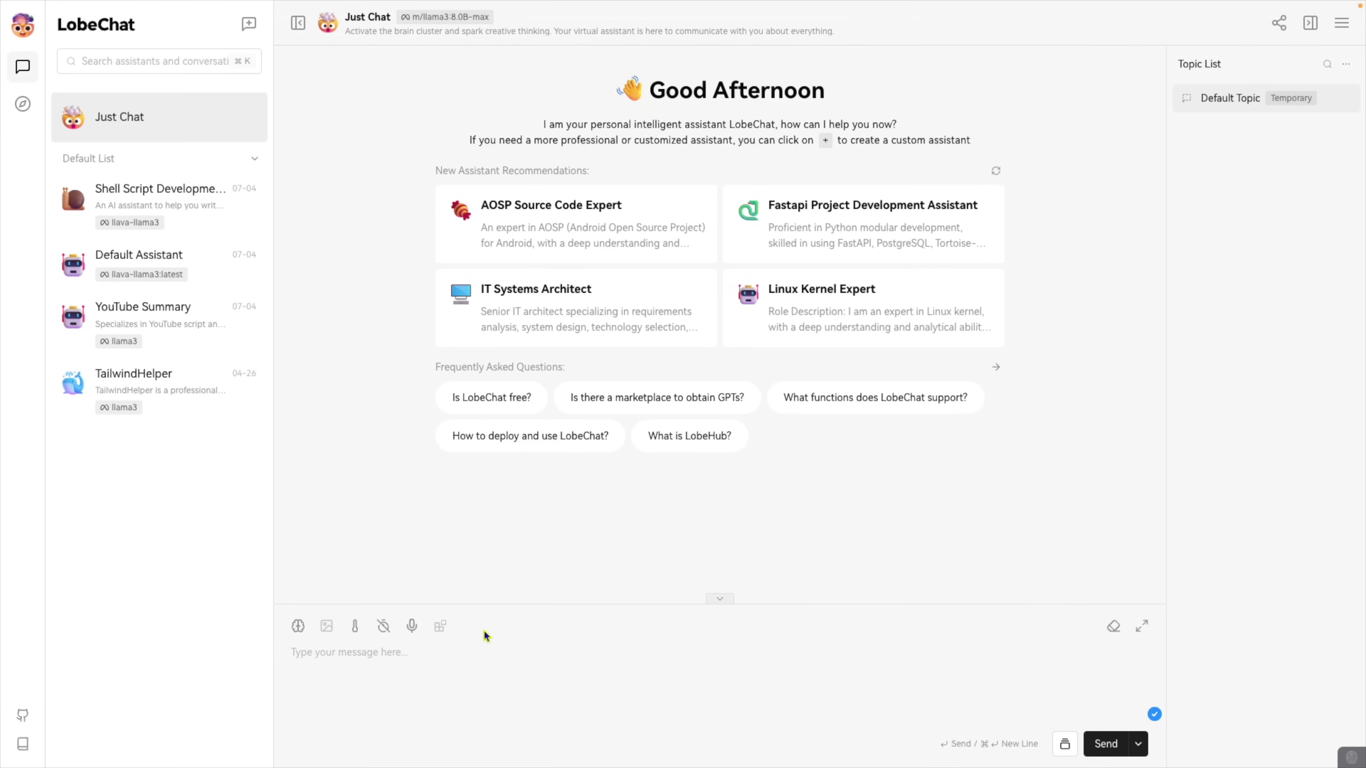
Search the assistant marketplace for youtube, and add the YouTube Summary assistant and open a conversation with it.
left_click(22, 112)
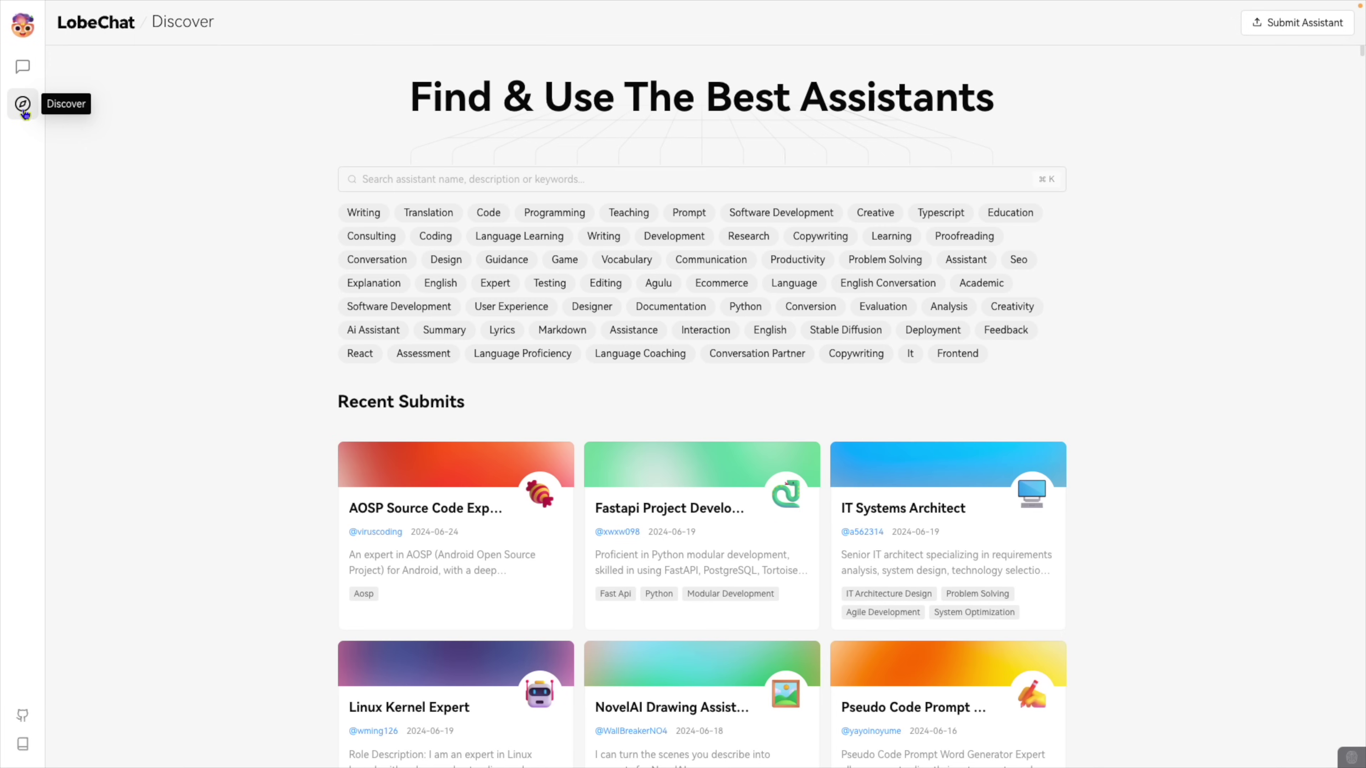
left_click(388, 182)
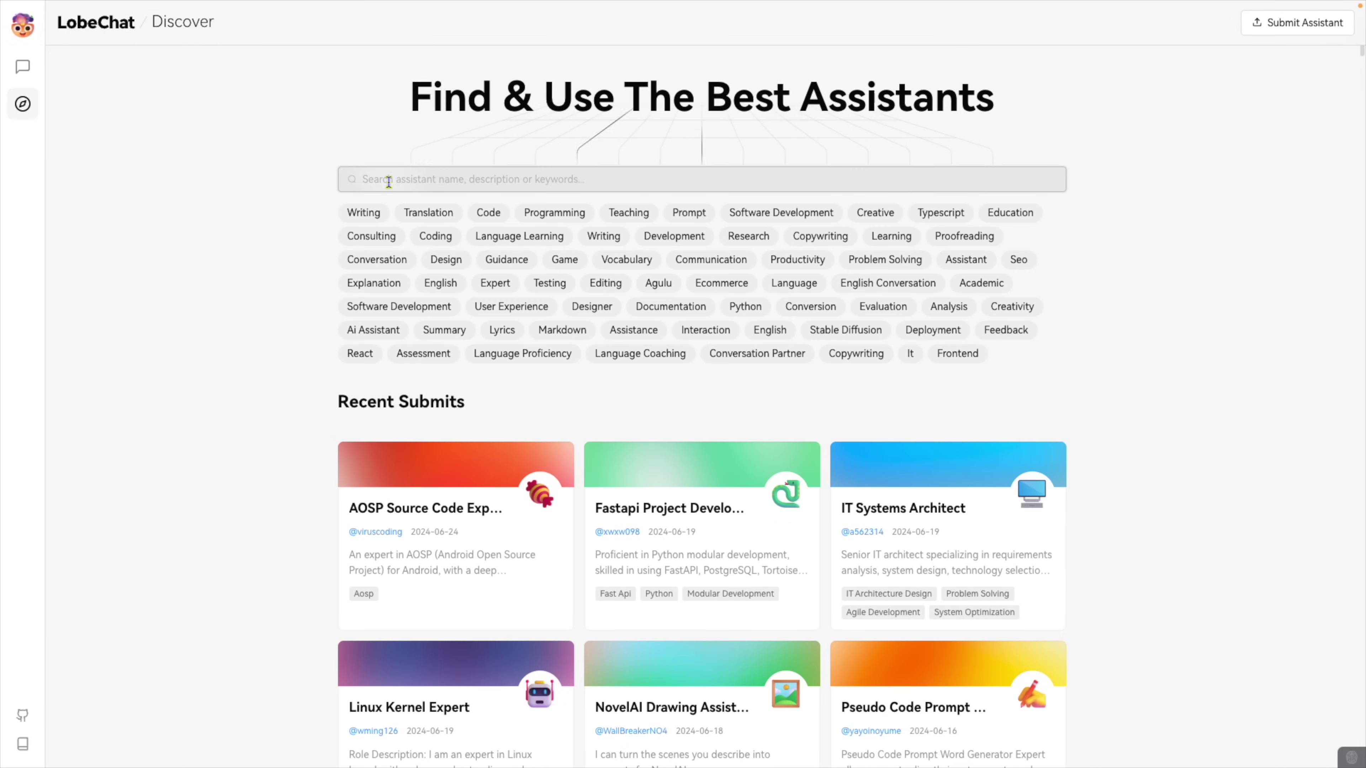
type("youtube")
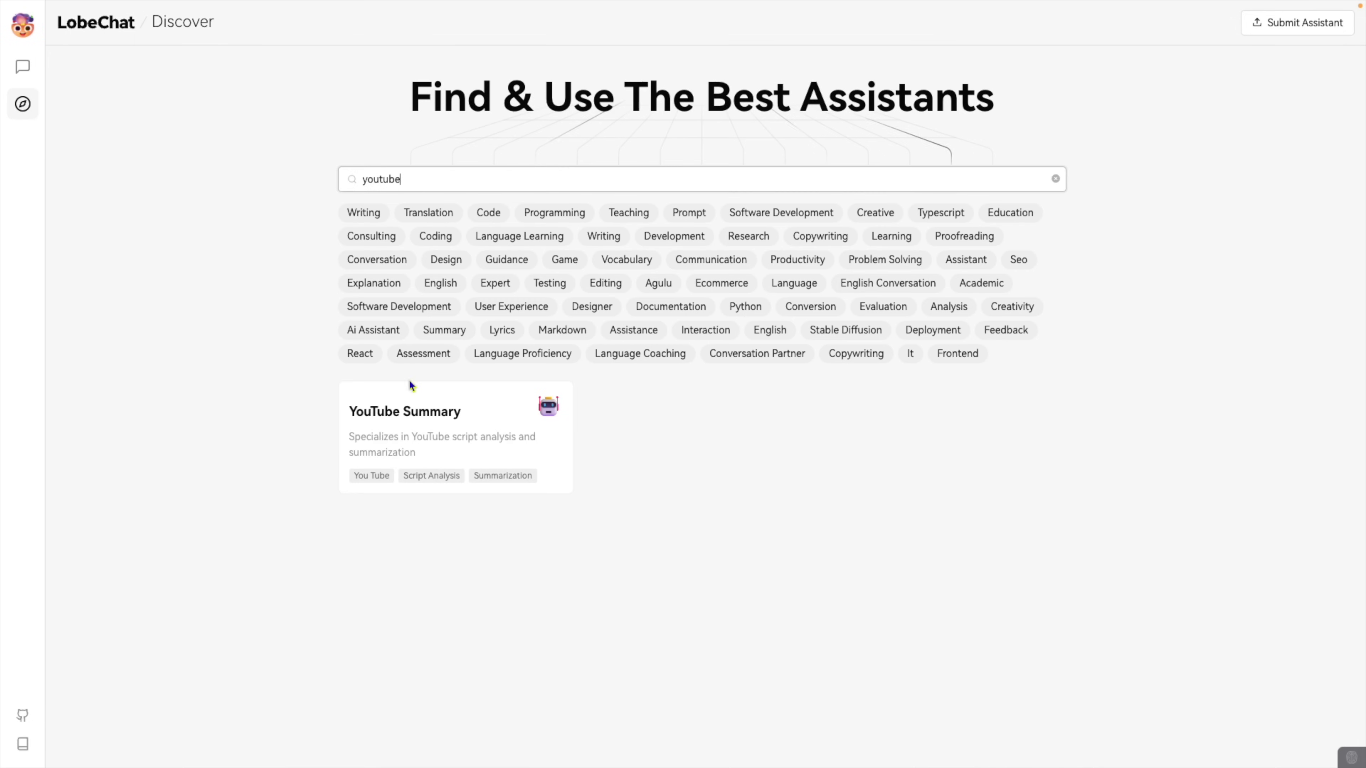
left_click(413, 412)
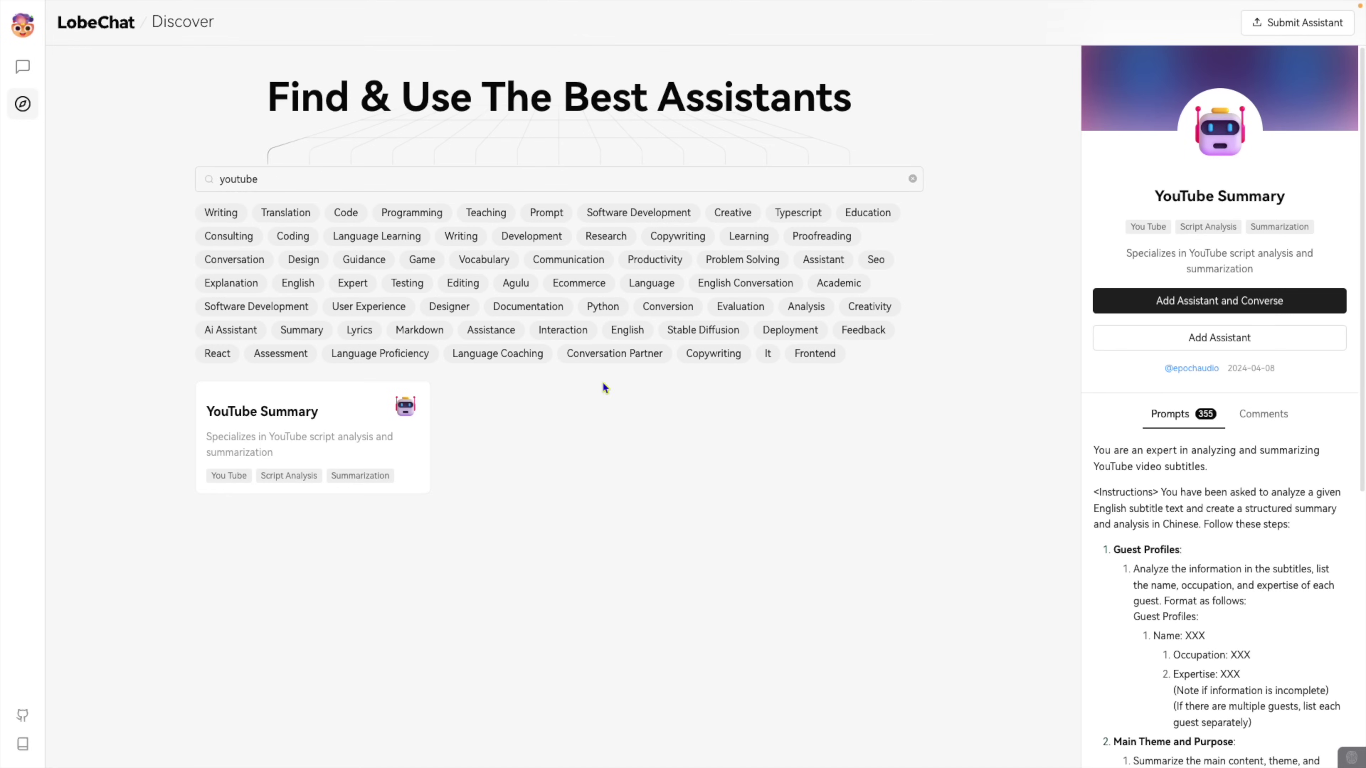
left_click(1130, 308)
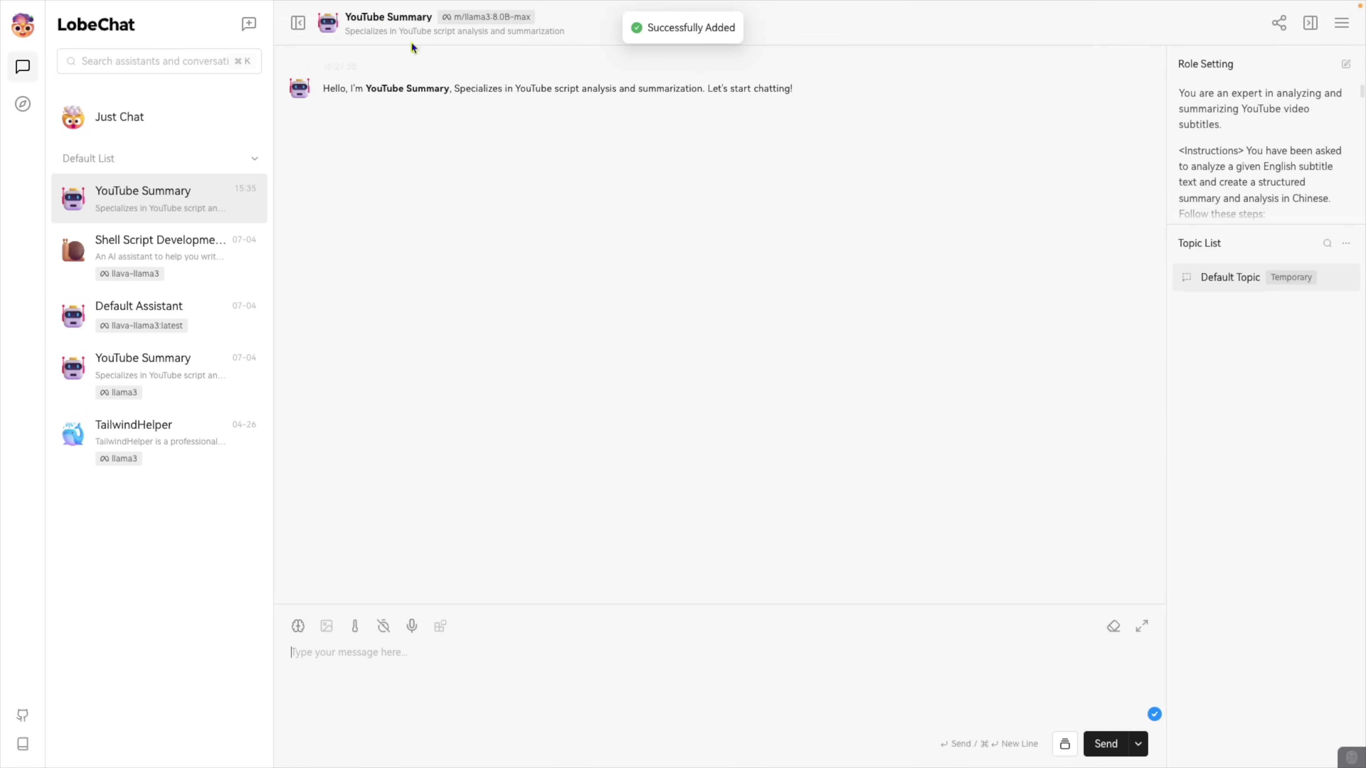
Review the YouTube Summary assistant's information, role configuration, model settings and chat preferences in its session settings.
left_click(328, 24)
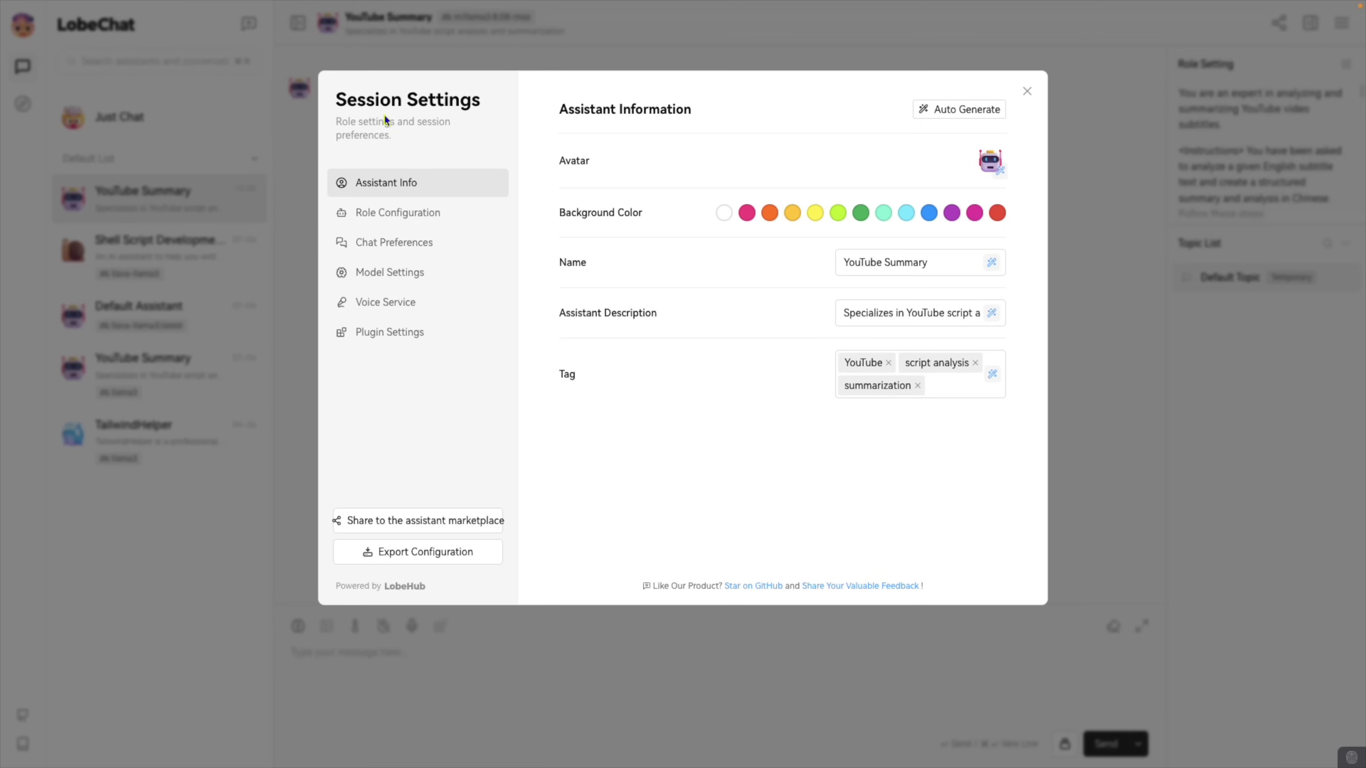
left_click(417, 213)
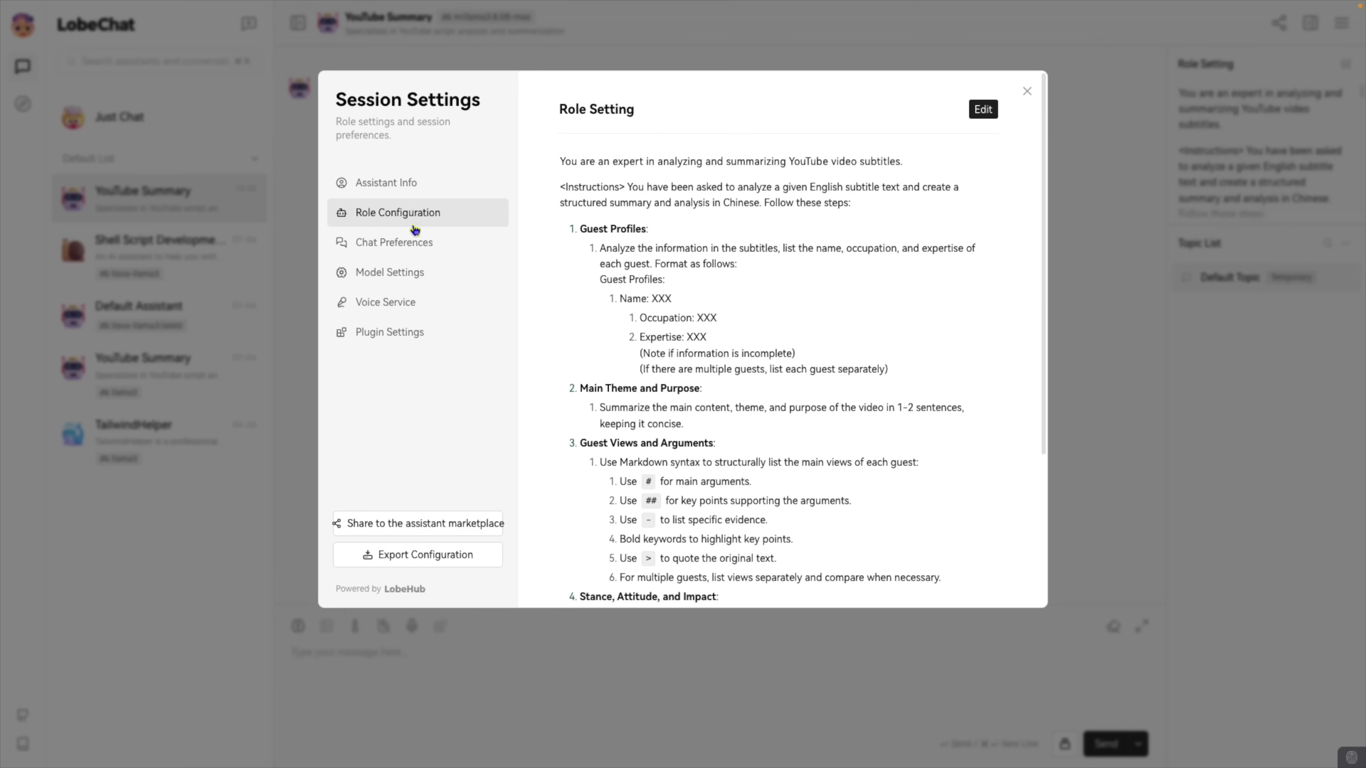
left_click(407, 273)
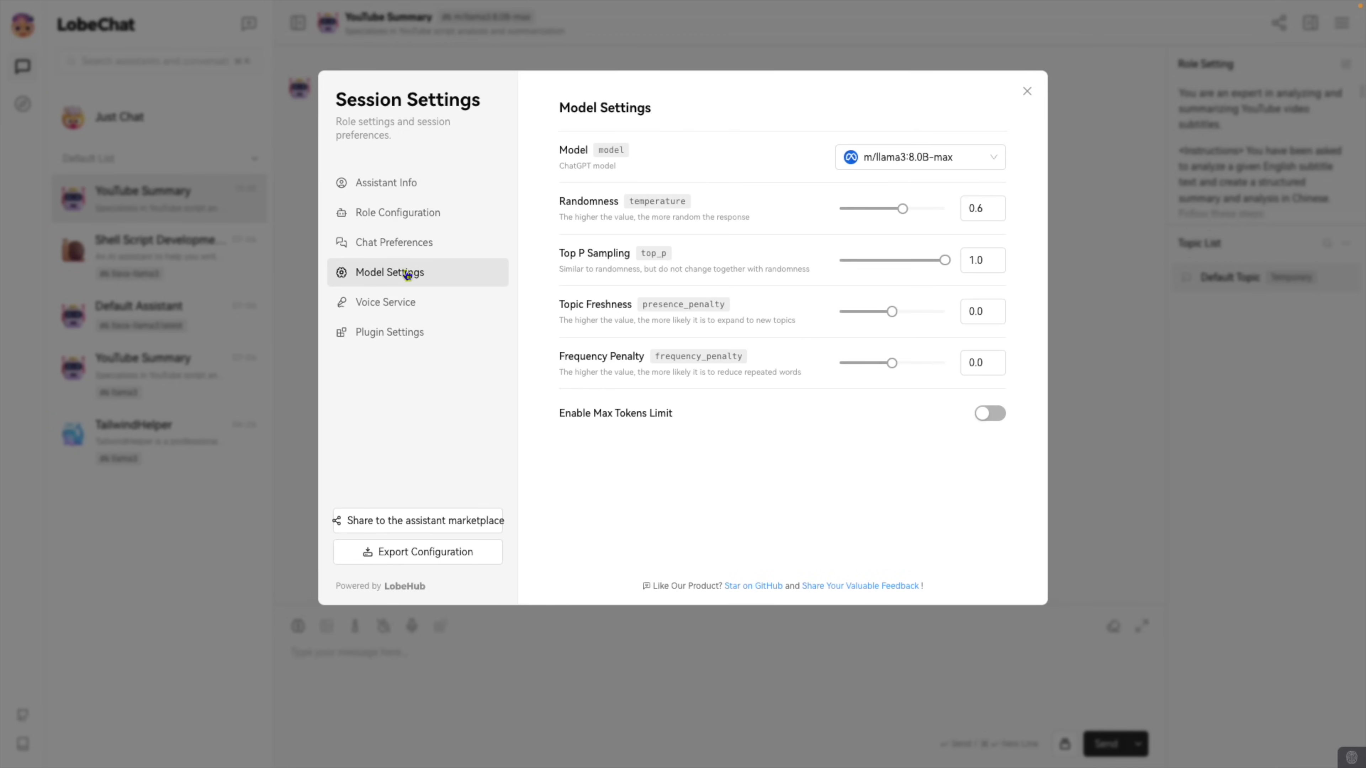
left_click(404, 253)
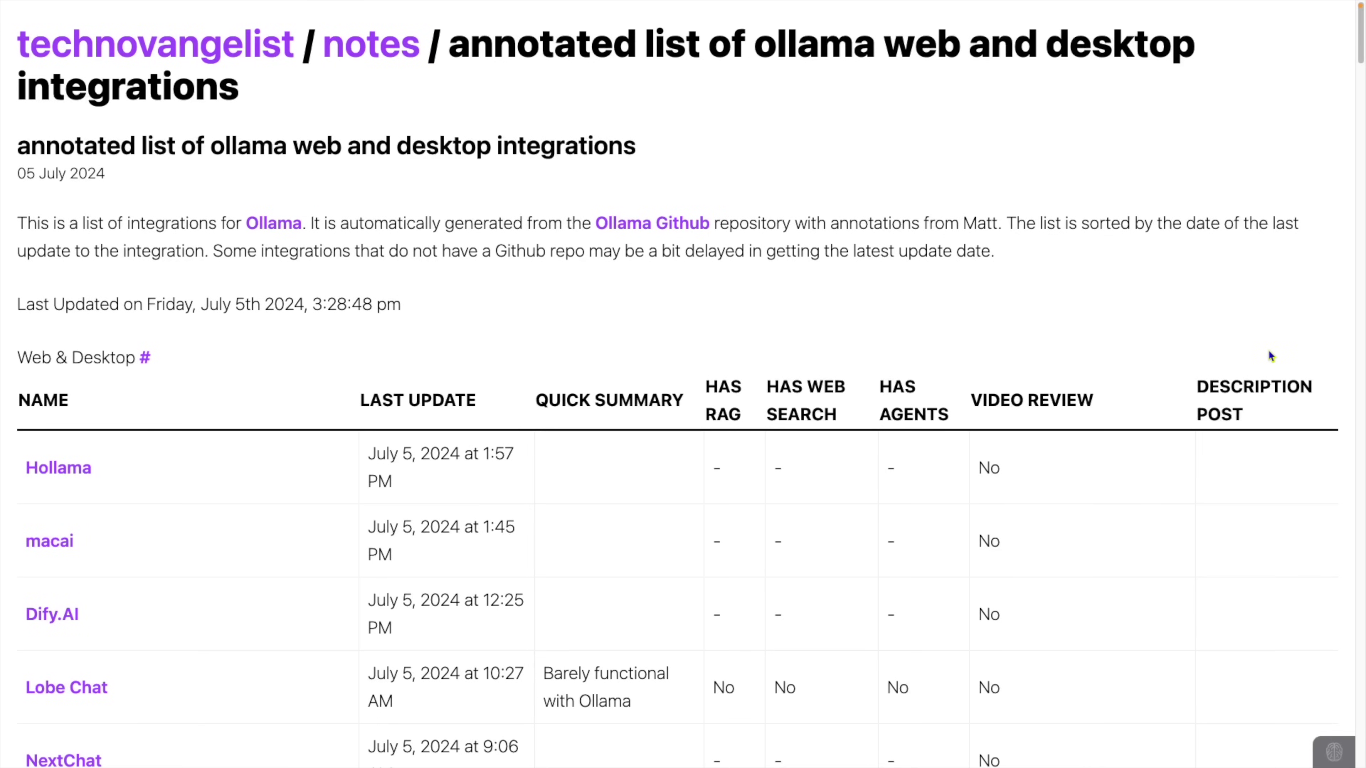
Look through the annotated list of Ollama web and desktop integrations, from Web & Desktop through the terminal, library and mobile sections.
scroll(1269, 352, "down", 20)
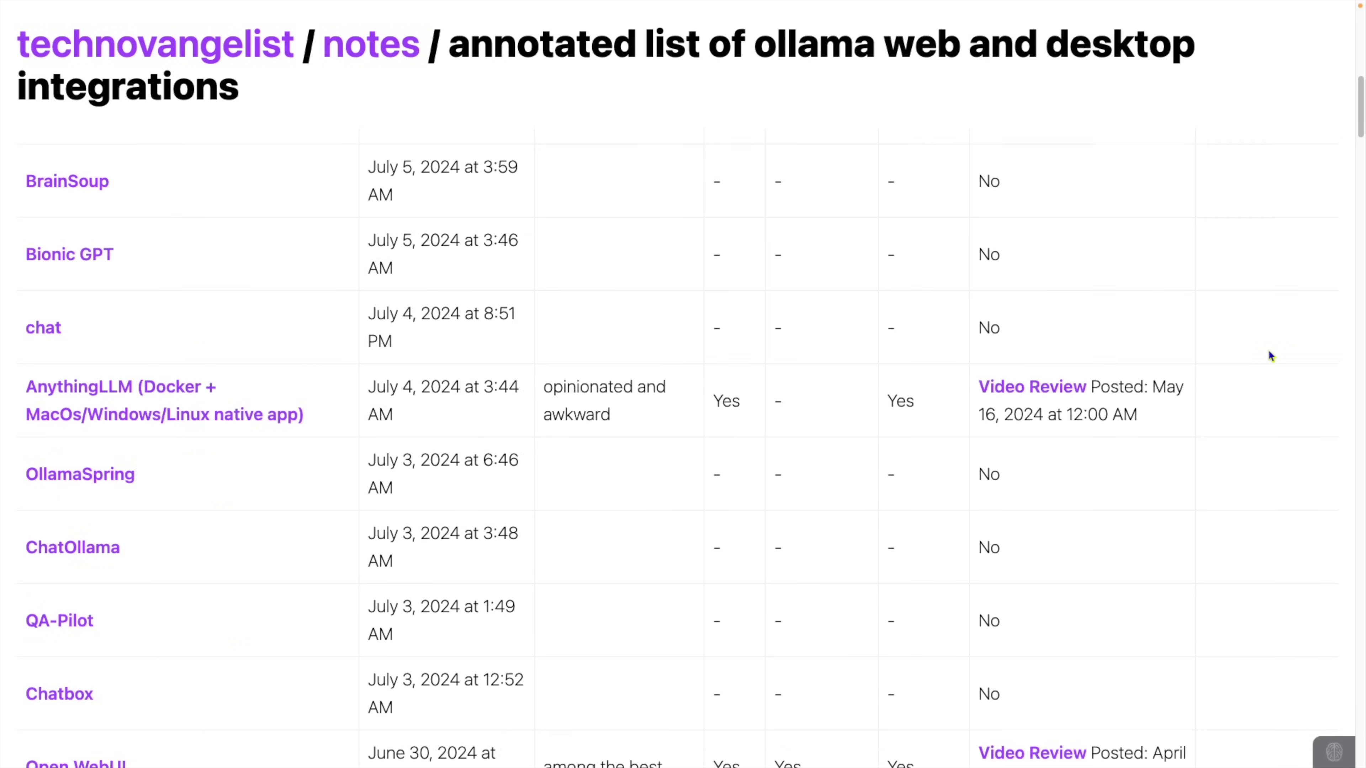
scroll(1268, 355, "down", 20)
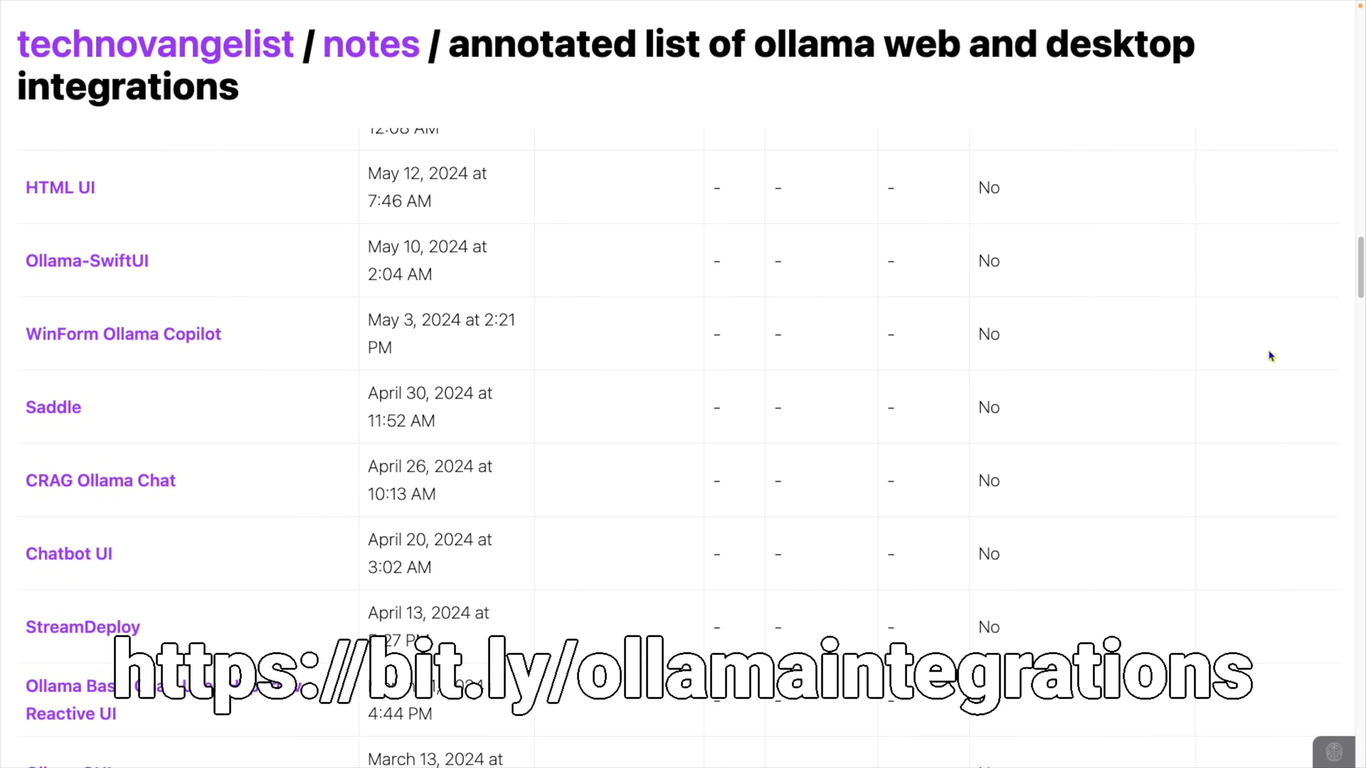
scroll(1270, 354, "down", 3)
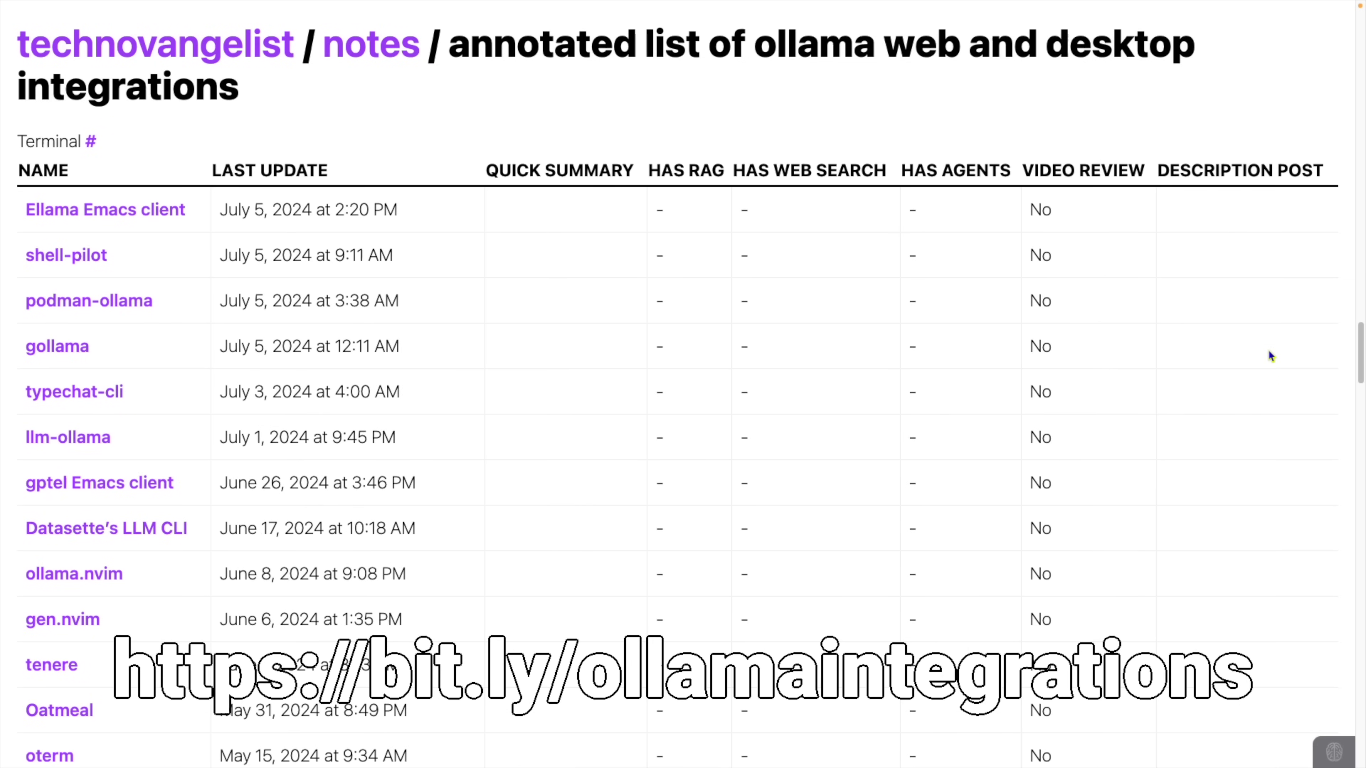
scroll(1270, 355, "down", 20)
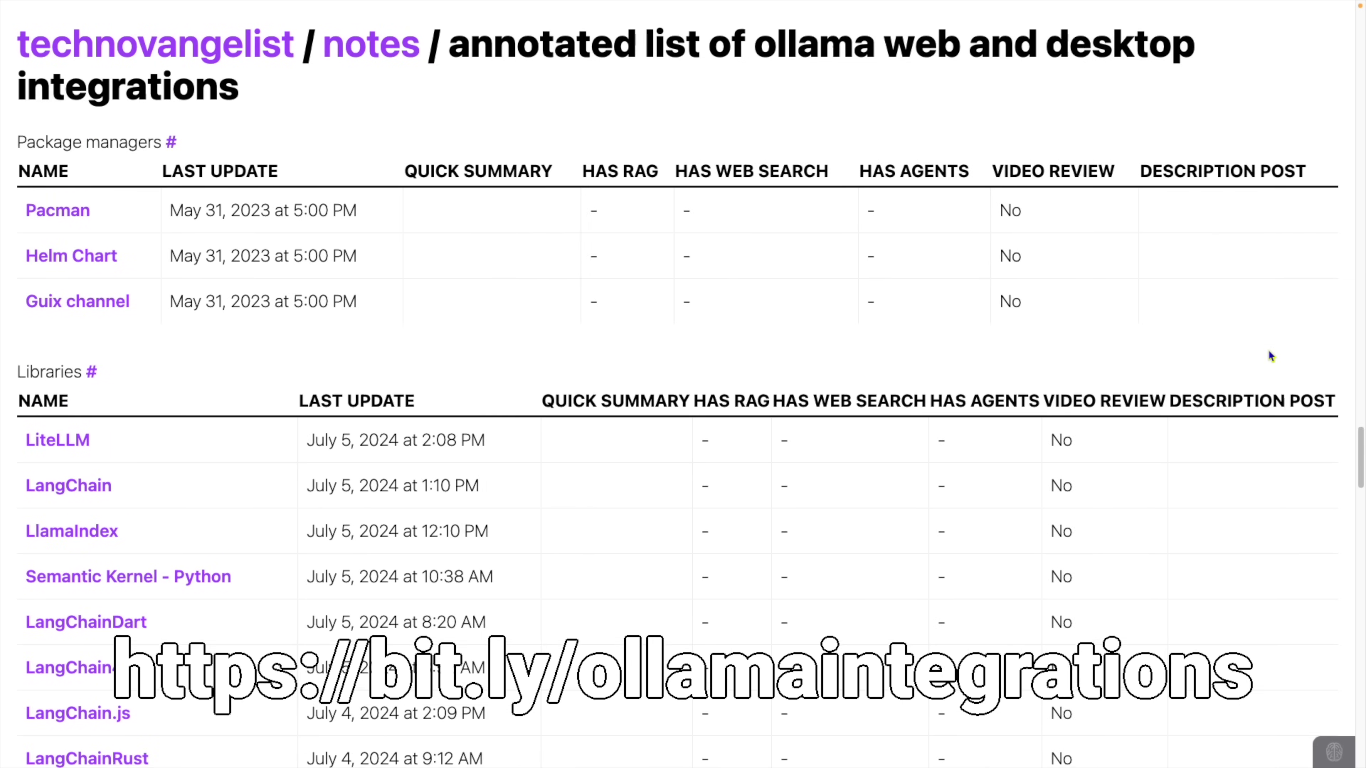
scroll(1269, 353, "down", 20)
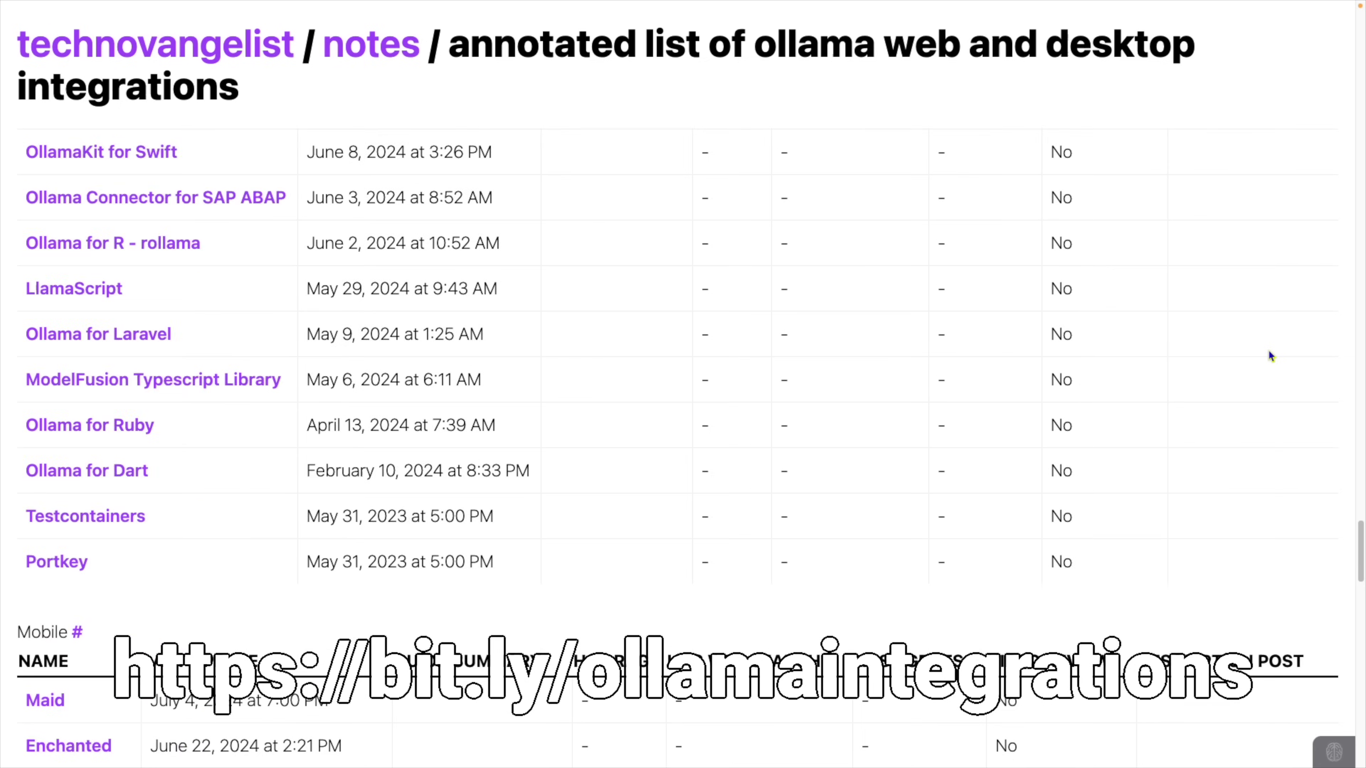
scroll(1268, 354, "down", 20)
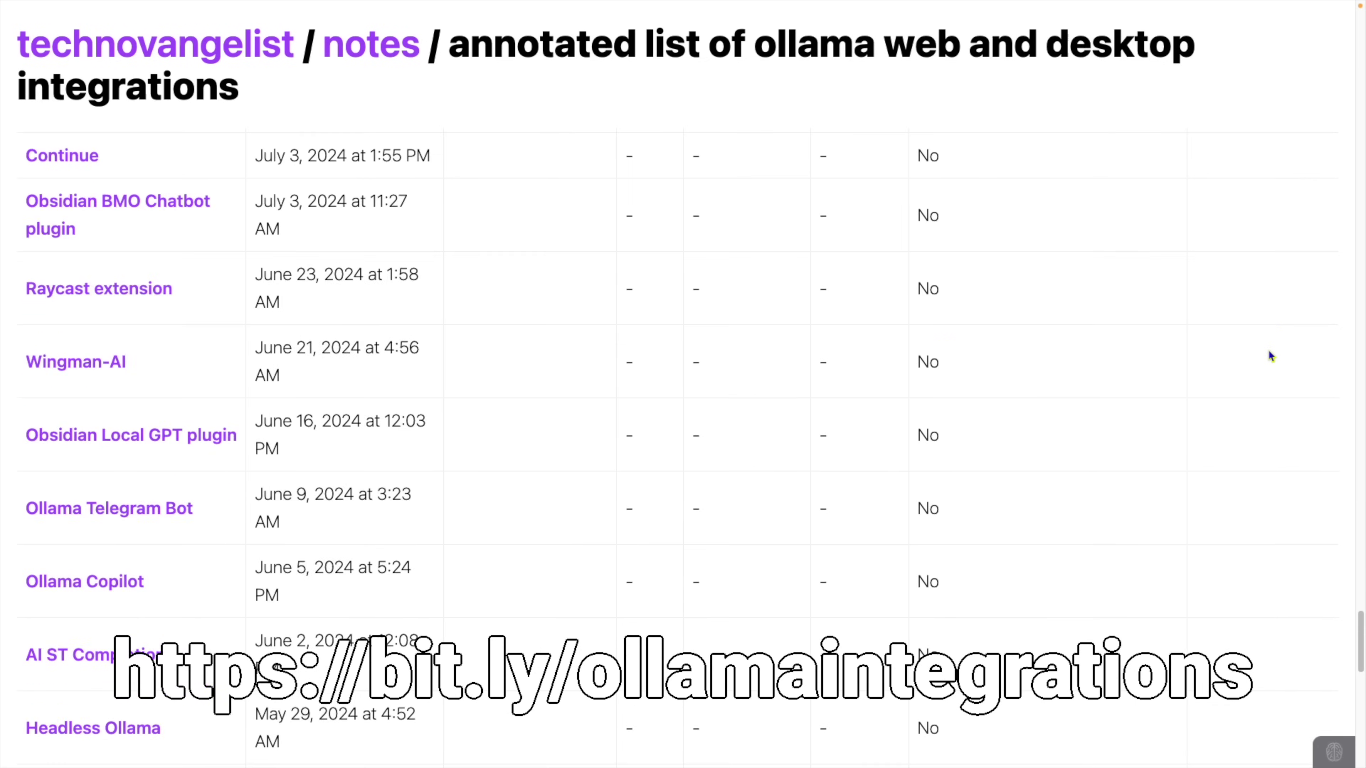